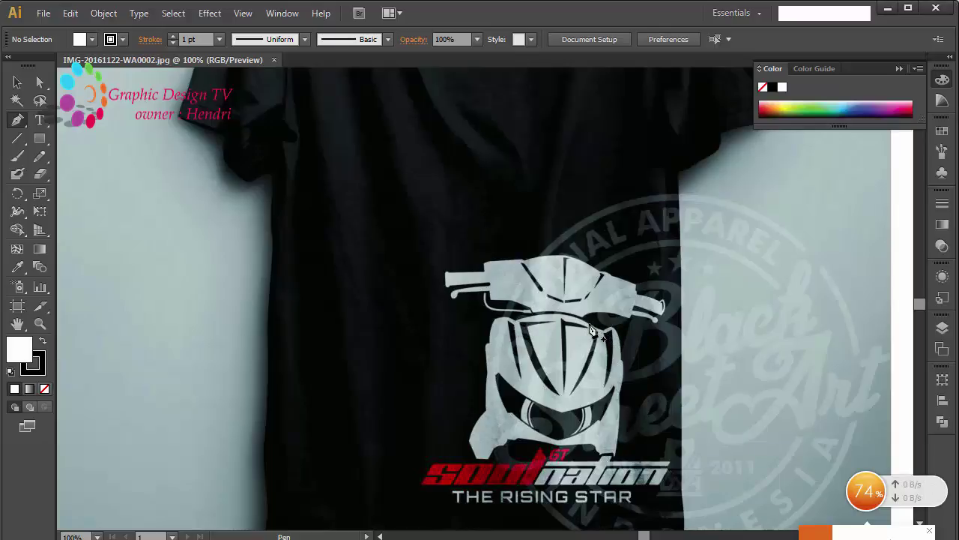
Zoom in on the scooter and set drawing to no fill with a black stroke
{"action": "left_click", "coordinate": [517, 328]}
{"action": "key", "text": "ctrl+plus"}
{"action": "key", "text": "ctrl+plus"}
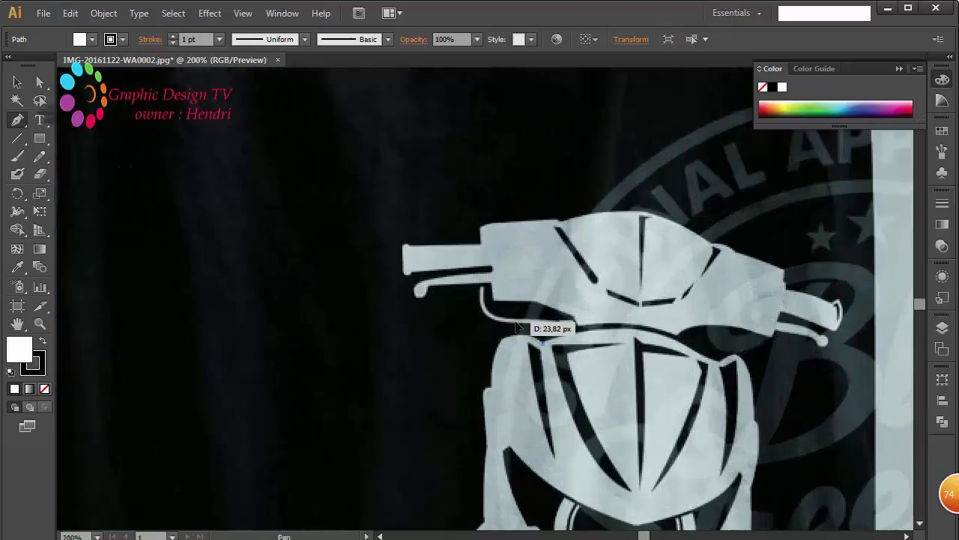
{"action": "left_click", "coordinate": [45, 390]}
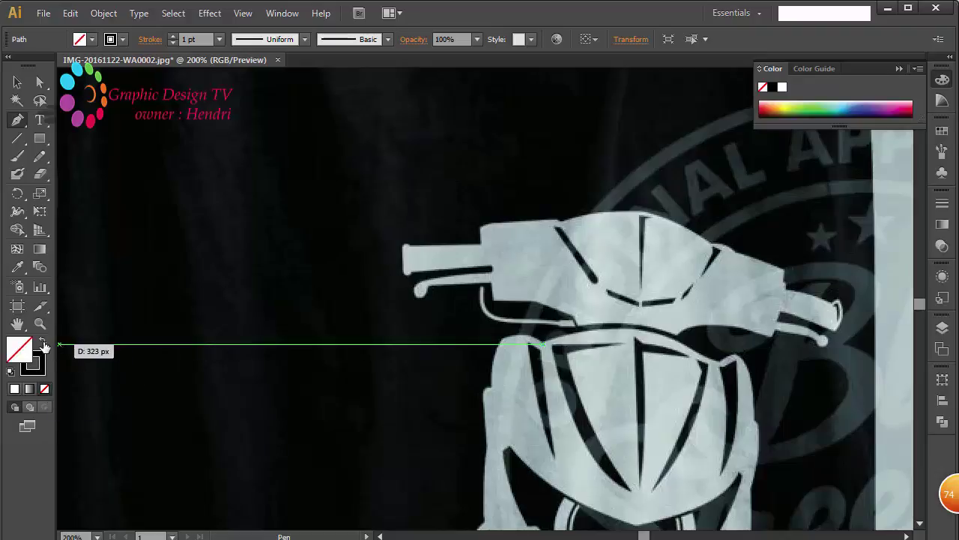
{"action": "left_click", "coordinate": [44, 343]}
{"action": "left_click", "coordinate": [43, 343]}
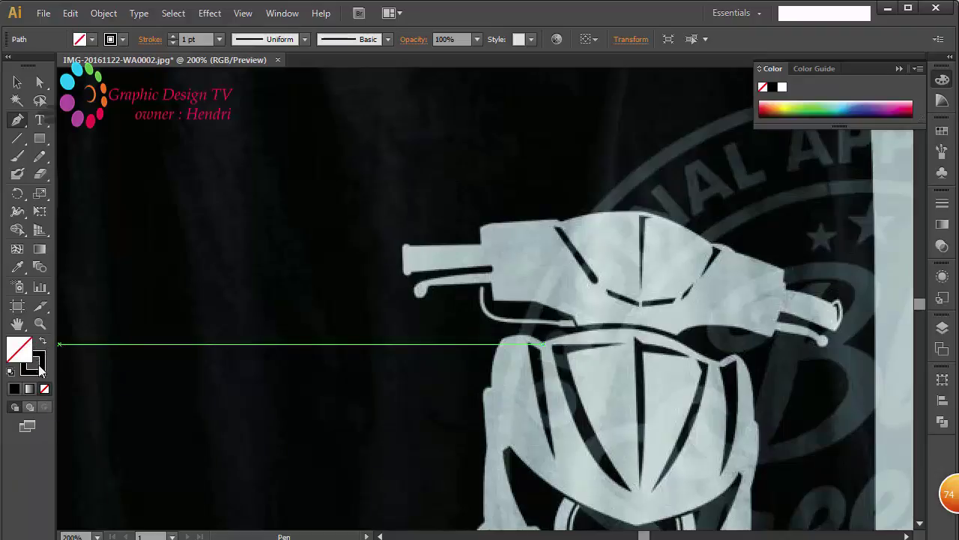
{"action": "left_click", "coordinate": [38, 366]}
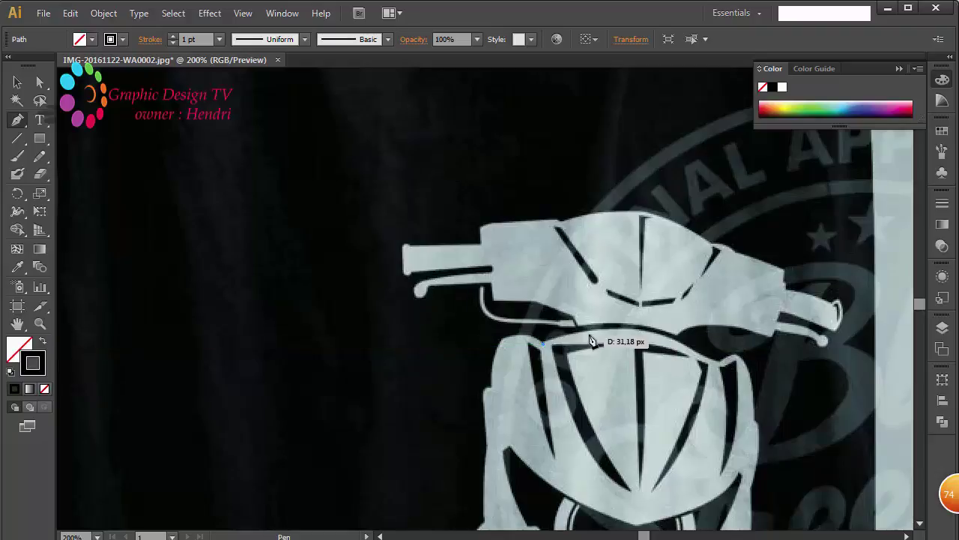
Trace a curved pen path across the top of the headlight cowl to its right corner
{"action": "left_click_drag", "start_coordinate": [593, 341], "coordinate": [714, 345]}
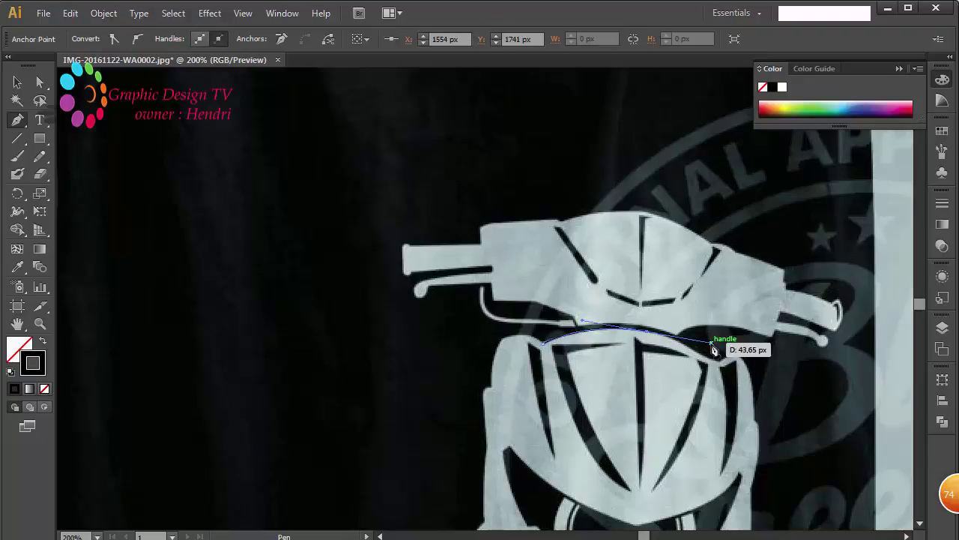
{"action": "left_click", "coordinate": [649, 332]}
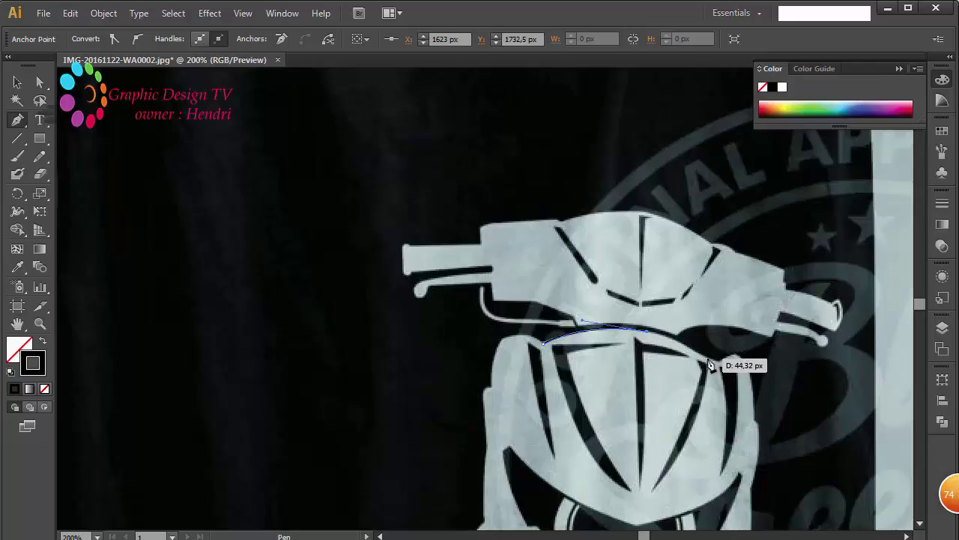
{"action": "left_click", "coordinate": [711, 363]}
{"action": "left_click_drag", "start_coordinate": [737, 382], "coordinate": [738, 382]}
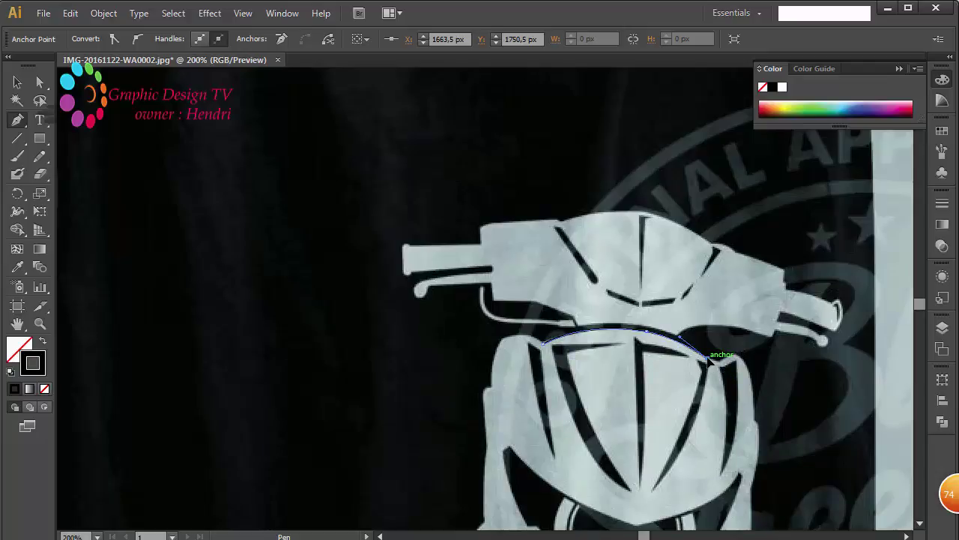
{"action": "mouse_move", "coordinate": [710, 363]}
{"action": "left_mouse_down"}
{"action": "mouse_move", "coordinate": [736, 359]}
{"action": "mouse_move", "coordinate": [547, 293]}
{"action": "left_mouse_up"}
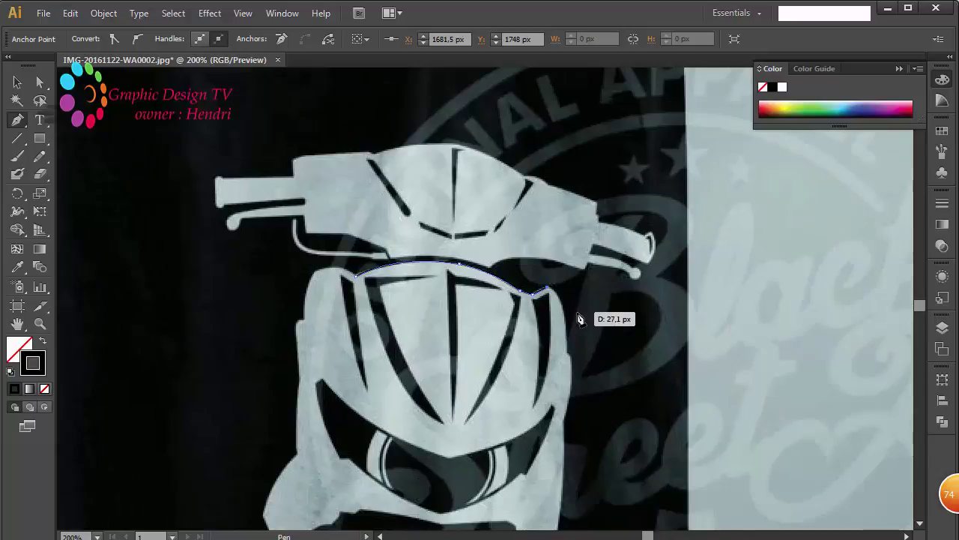
Continue the curved path partway down the cowl's right edge
{"action": "left_click", "coordinate": [567, 357]}
{"action": "left_click_drag", "start_coordinate": [577, 387], "coordinate": [565, 432]}
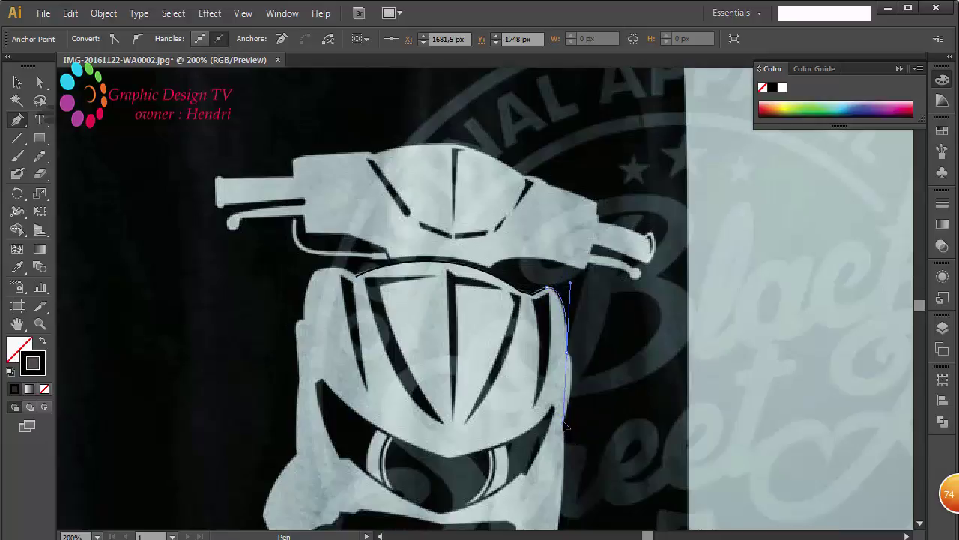
{"action": "left_click_drag", "start_coordinate": [565, 425], "coordinate": [567, 422]}
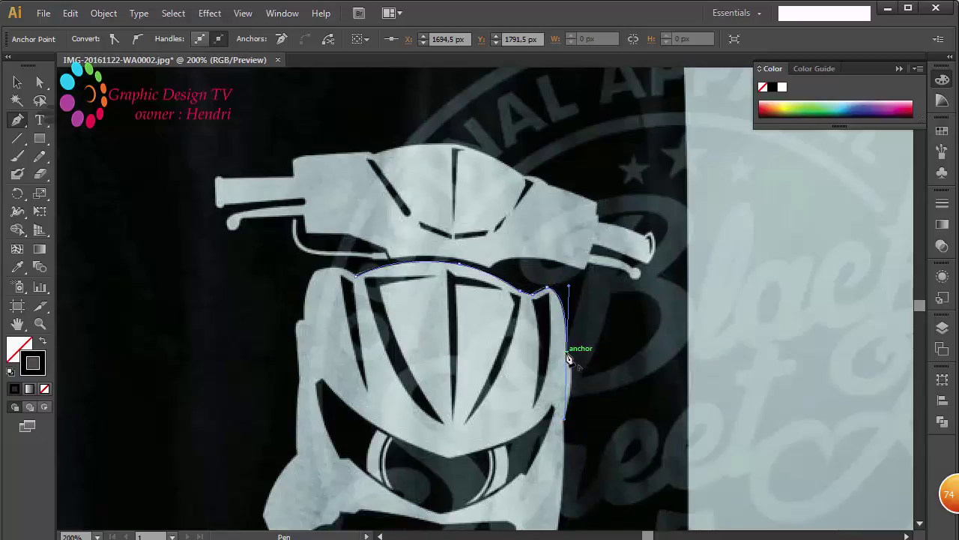
{"action": "left_click_drag", "start_coordinate": [568, 353], "coordinate": [568, 424]}
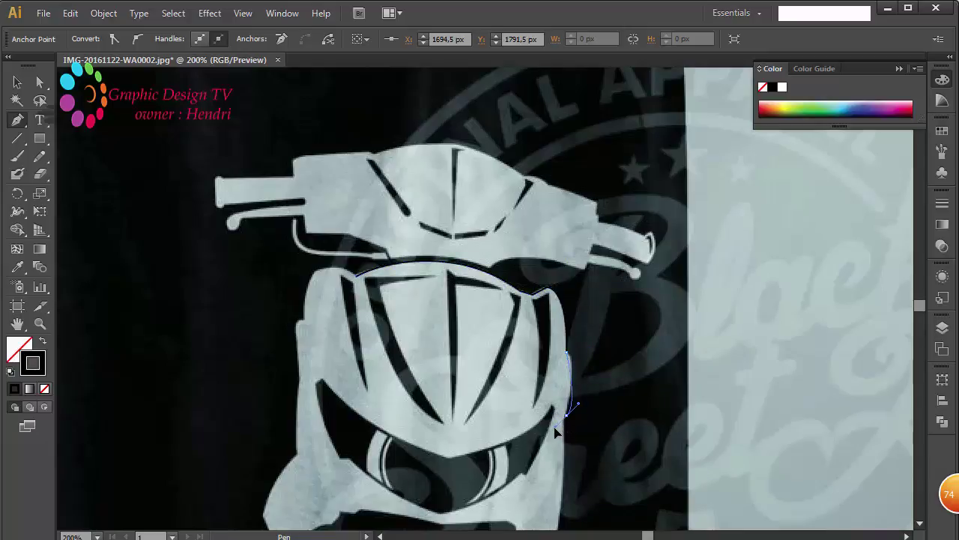
{"action": "left_click", "coordinate": [557, 473]}
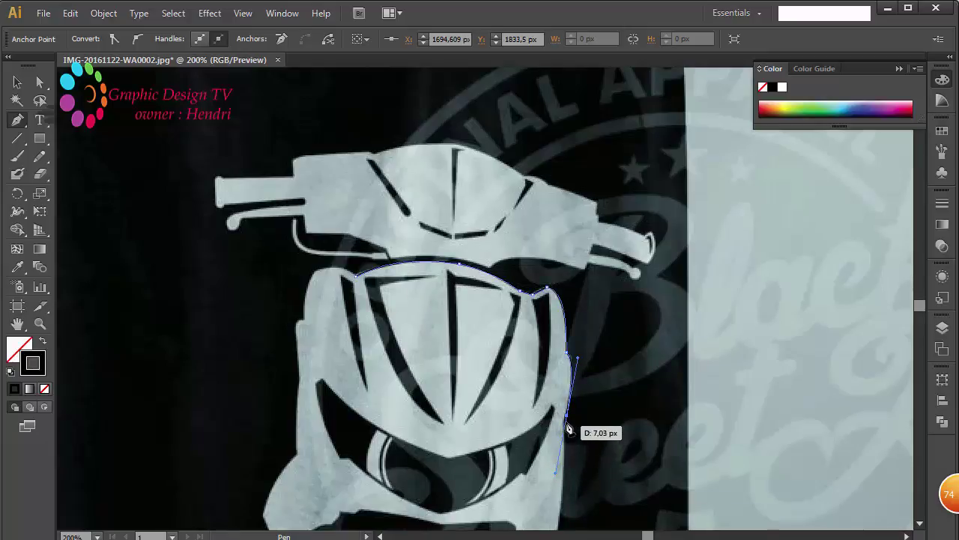
{"action": "left_click", "coordinate": [568, 422]}
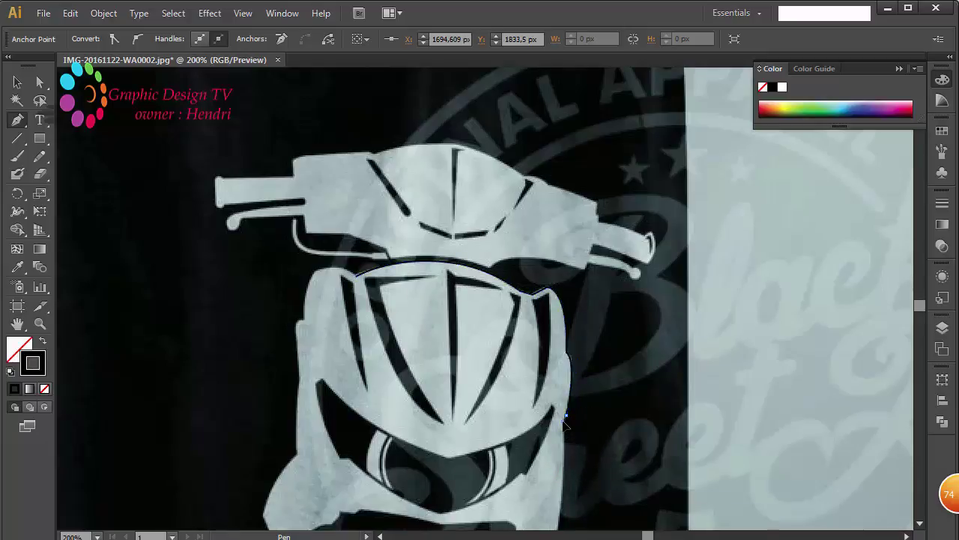
{"action": "mouse_move", "coordinate": [568, 422]}
{"action": "left_mouse_down"}
{"action": "mouse_move", "coordinate": [568, 474]}
{"action": "mouse_move", "coordinate": [572, 346]}
{"action": "mouse_move", "coordinate": [562, 395]}
{"action": "left_mouse_up"}
Extend the outline down the lower right side to the cowl's bottom edge
{"action": "scroll", "coordinate": [568, 475], "scroll_direction": "down", "scroll_amount": 3}
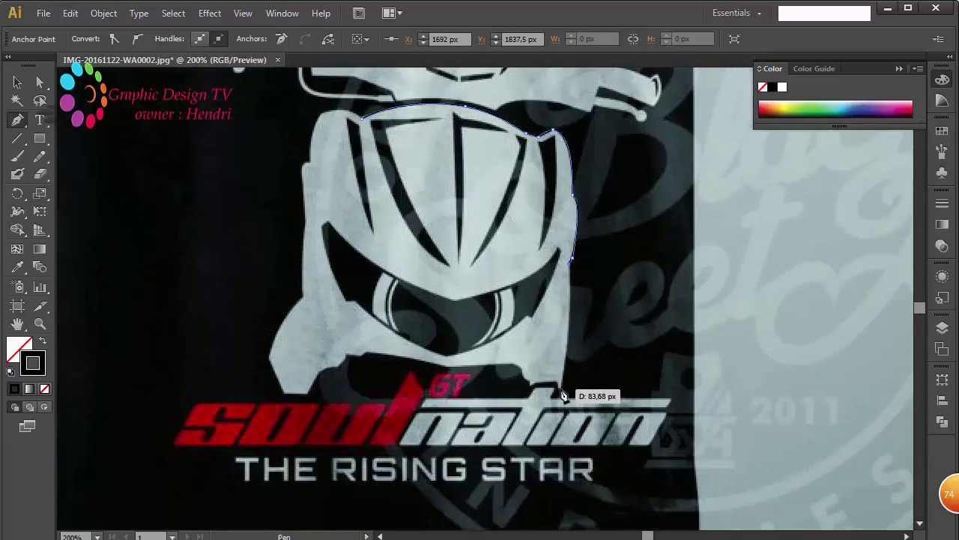
{"action": "left_click", "coordinate": [551, 424]}
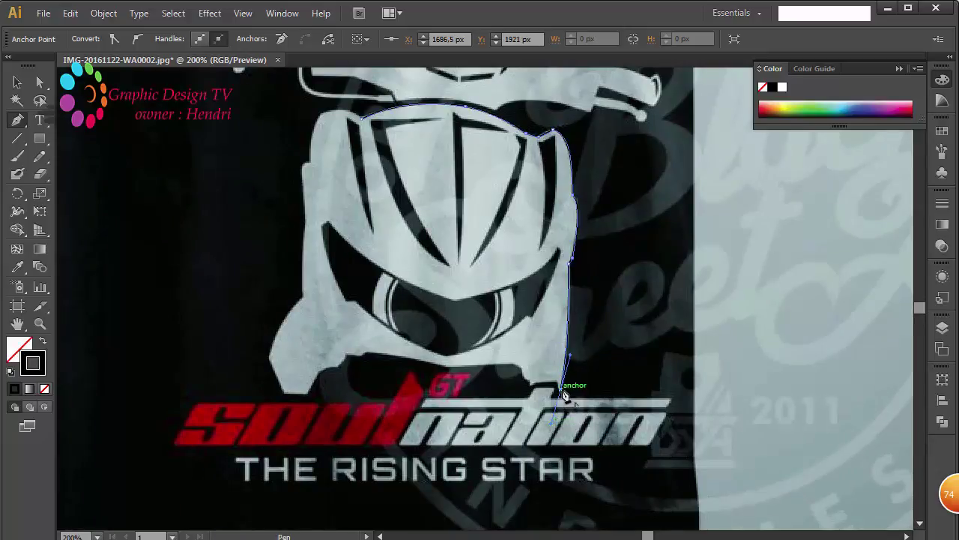
{"action": "mouse_move", "coordinate": [561, 388]}
{"action": "left_mouse_down"}
{"action": "mouse_move", "coordinate": [497, 392]}
{"action": "mouse_move", "coordinate": [547, 392]}
{"action": "mouse_move", "coordinate": [525, 383]}
{"action": "mouse_move", "coordinate": [526, 373]}
{"action": "left_mouse_up"}
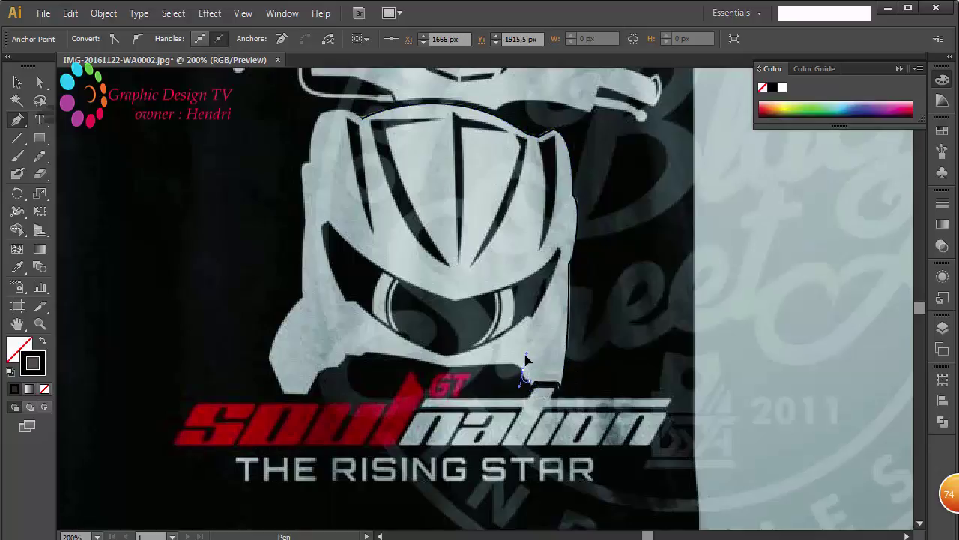
{"action": "left_click", "coordinate": [526, 363]}
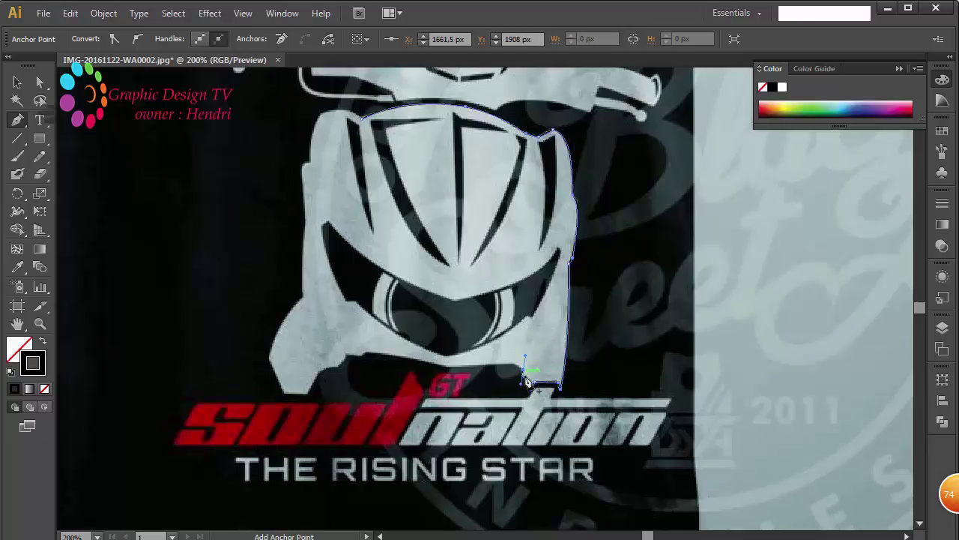
{"action": "left_click_drag", "start_coordinate": [525, 375], "coordinate": [448, 373]}
{"action": "left_click", "coordinate": [445, 366]}
Trace the bottom edge leftward and curve up the cowl's left side
{"action": "left_click", "coordinate": [364, 353]}
{"action": "mouse_move", "coordinate": [346, 354]}
{"action": "left_mouse_down"}
{"action": "mouse_move", "coordinate": [349, 363]}
{"action": "mouse_move", "coordinate": [325, 376]}
{"action": "left_mouse_up"}
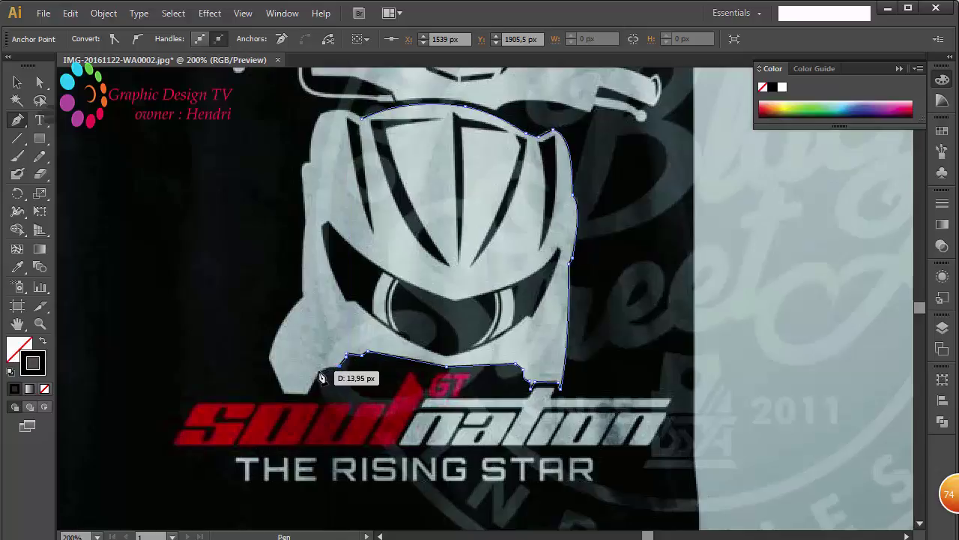
{"action": "mouse_move", "coordinate": [325, 377]}
{"action": "left_mouse_down"}
{"action": "mouse_move", "coordinate": [312, 400]}
{"action": "mouse_move", "coordinate": [290, 404]}
{"action": "mouse_move", "coordinate": [271, 365]}
{"action": "mouse_move", "coordinate": [306, 302]}
{"action": "left_mouse_up"}
{"action": "left_click", "coordinate": [269, 359]}
{"action": "left_click_drag", "start_coordinate": [282, 306], "coordinate": [327, 292]}
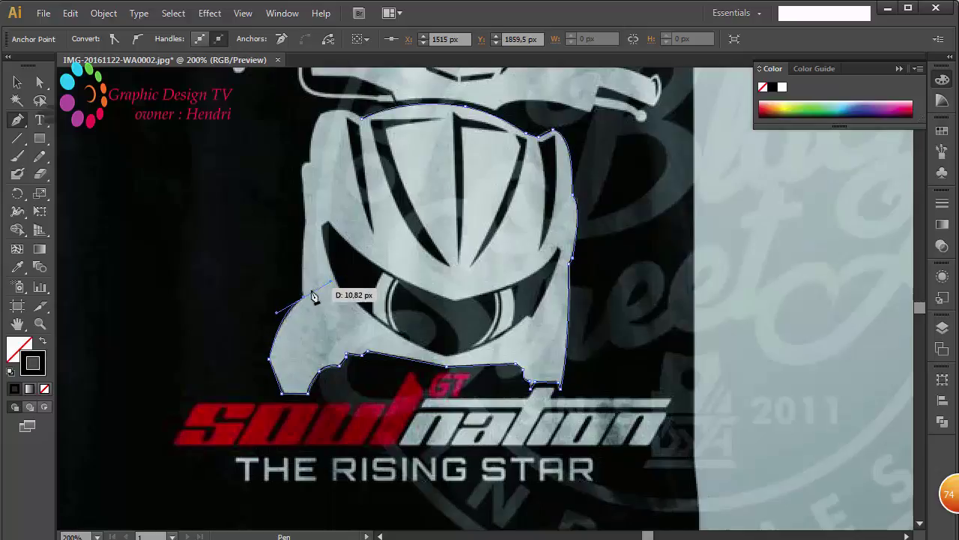
{"action": "left_click_drag", "start_coordinate": [332, 286], "coordinate": [331, 286]}
{"action": "left_click_drag", "start_coordinate": [304, 226], "coordinate": [312, 201]}
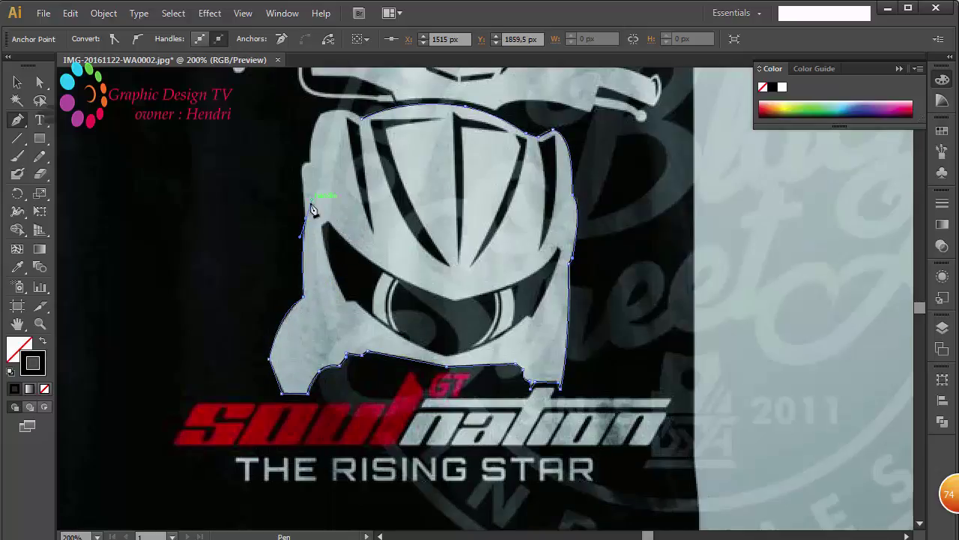
Finish the left edge and close the outline at the starting anchor
{"action": "left_click", "coordinate": [305, 222]}
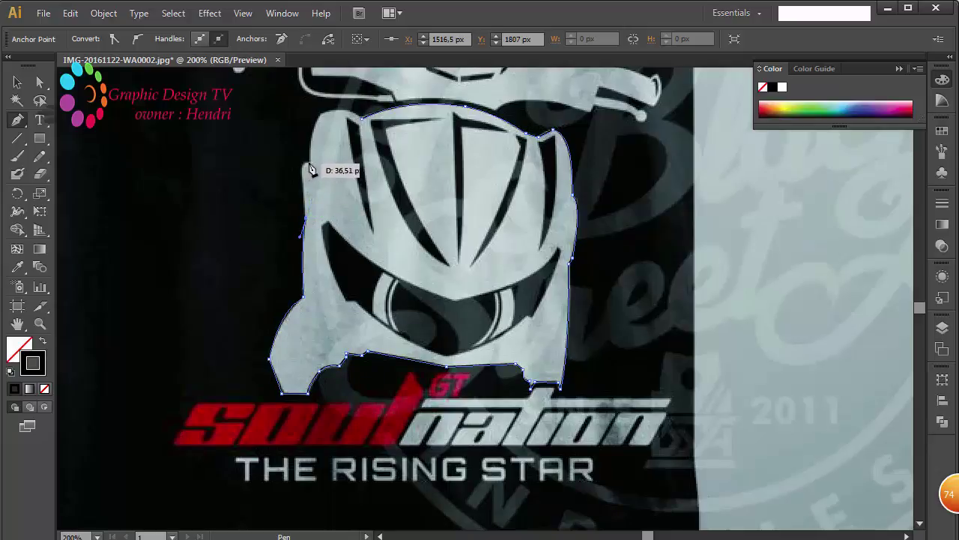
{"action": "left_click", "coordinate": [305, 174]}
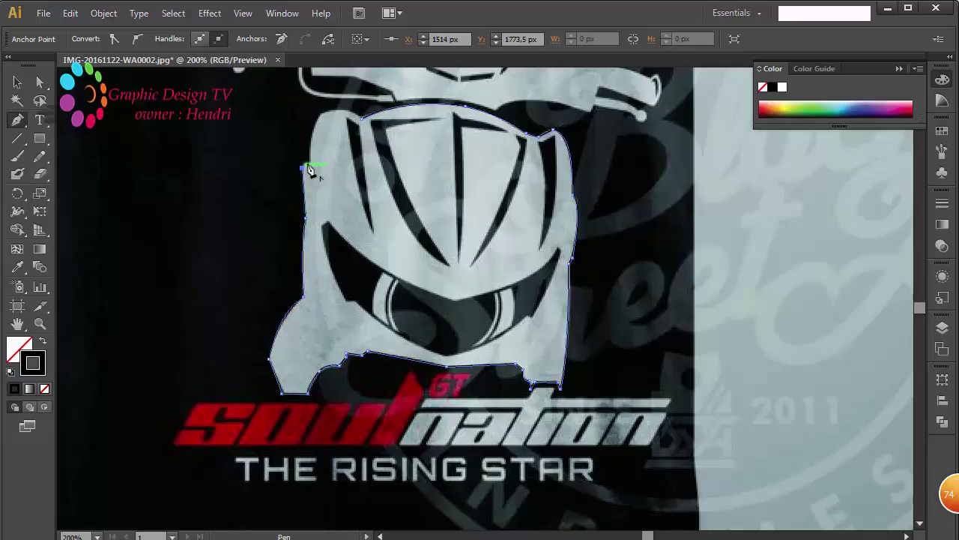
{"action": "left_click", "coordinate": [315, 170], "text": "ctrl"}
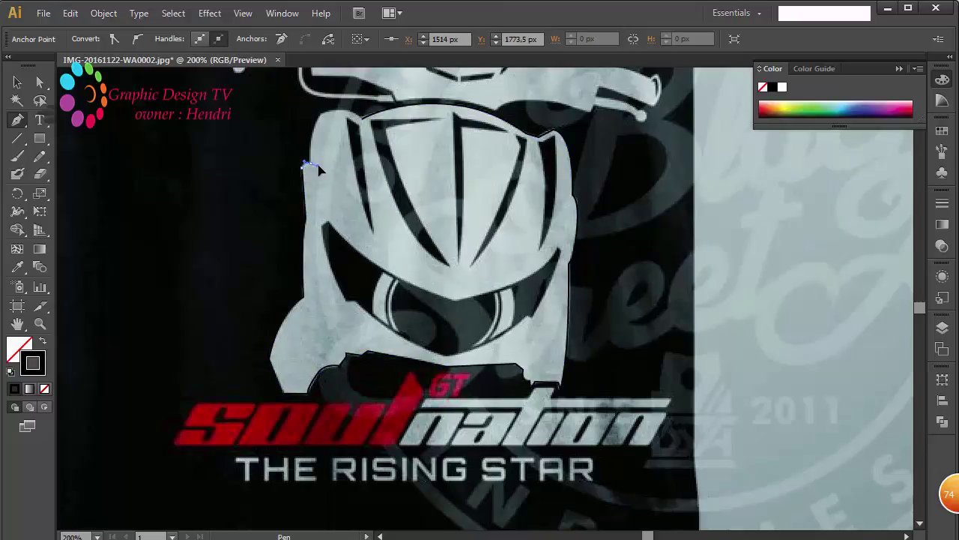
{"action": "left_click_drag", "start_coordinate": [305, 163], "coordinate": [324, 114]}
{"action": "left_click", "coordinate": [324, 116], "text": "ctrl"}
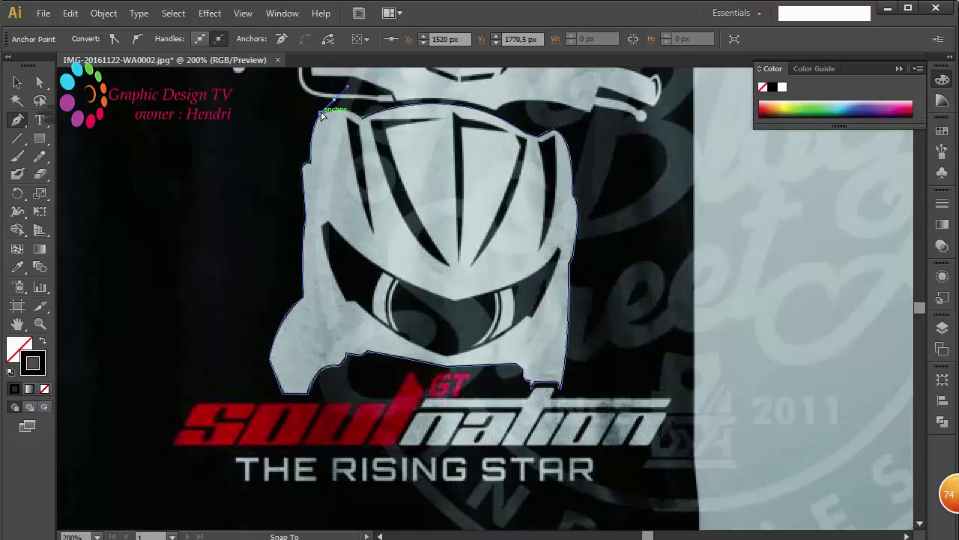
Shorten the top anchor's handle to smooth the outline's top curve
{"action": "left_click", "coordinate": [324, 116], "text": "ctrl"}
{"action": "left_click", "coordinate": [324, 118], "text": "ctrl"}
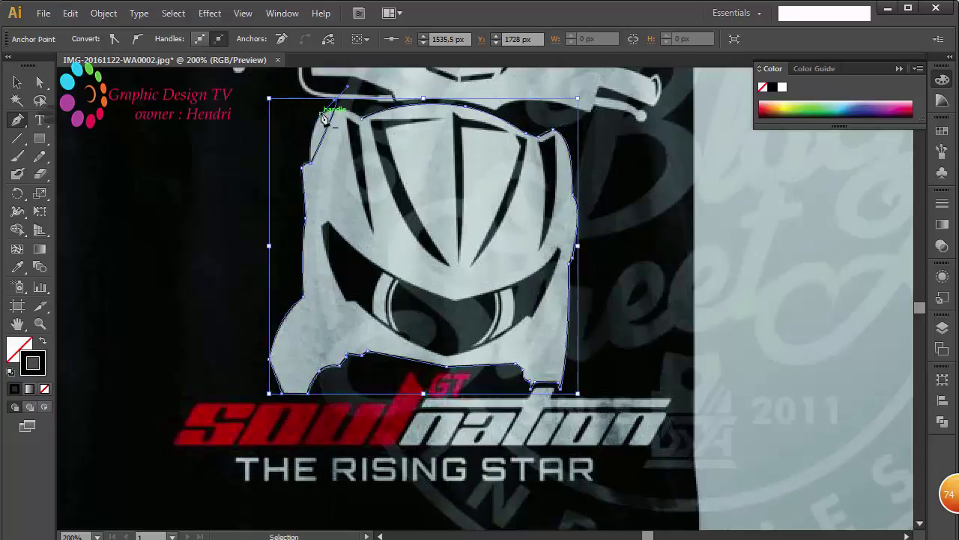
{"action": "left_click", "coordinate": [324, 118], "text": "ctrl"}
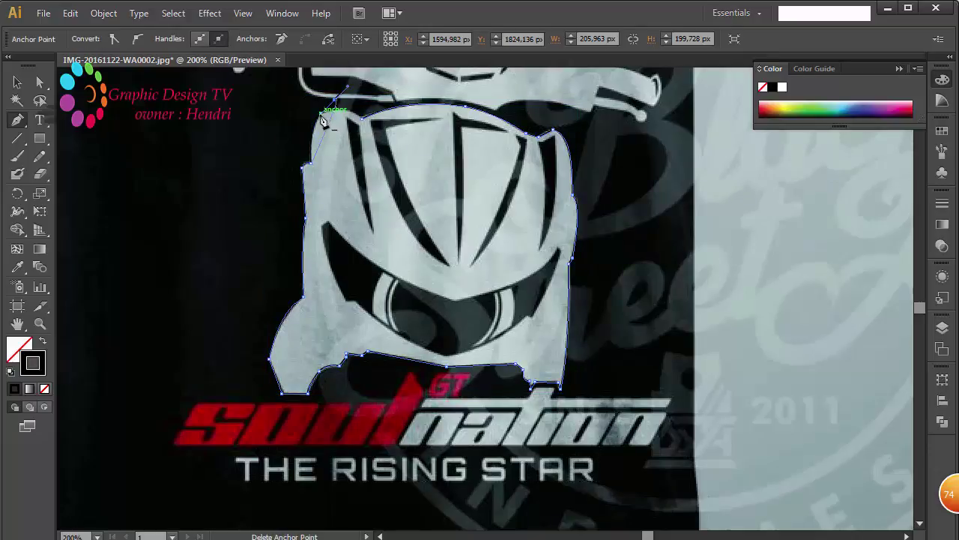
{"action": "key", "text": "ctrl"}
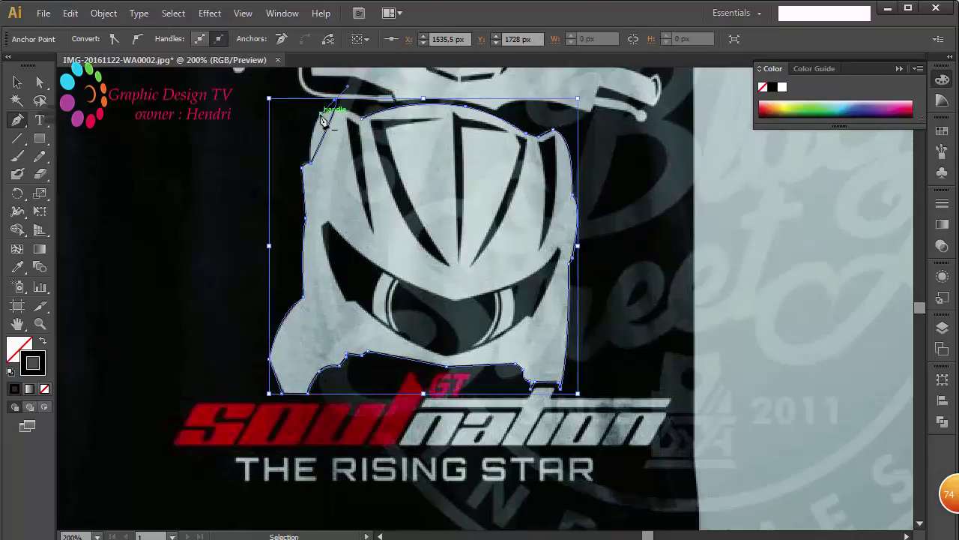
{"action": "left_click", "coordinate": [324, 119], "text": "ctrl"}
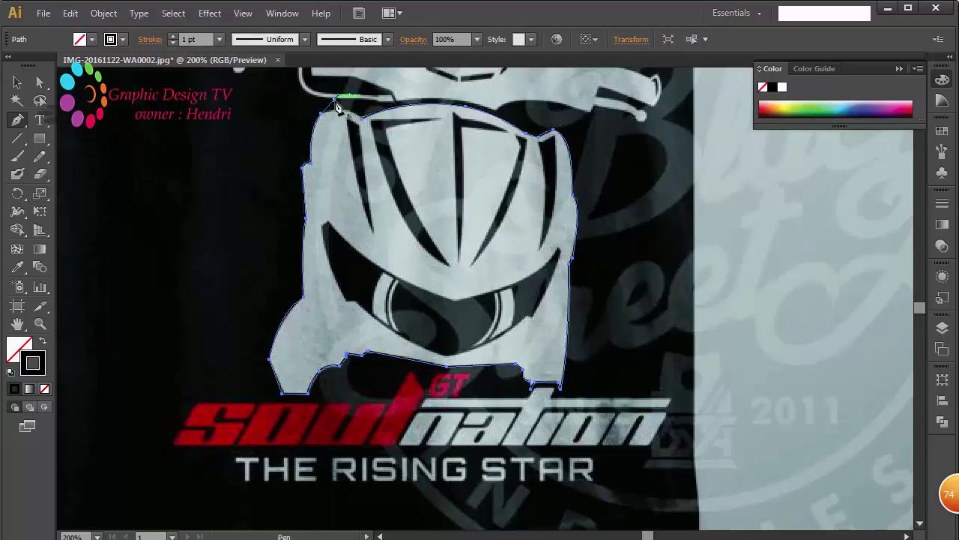
{"action": "left_click", "coordinate": [337, 105], "text": "ctrl"}
{"action": "mouse_move", "coordinate": [336, 105]}
{"action": "left_mouse_down"}
{"action": "mouse_move", "coordinate": [324, 118]}
{"action": "mouse_move", "coordinate": [382, 134]}
{"action": "left_mouse_up"}
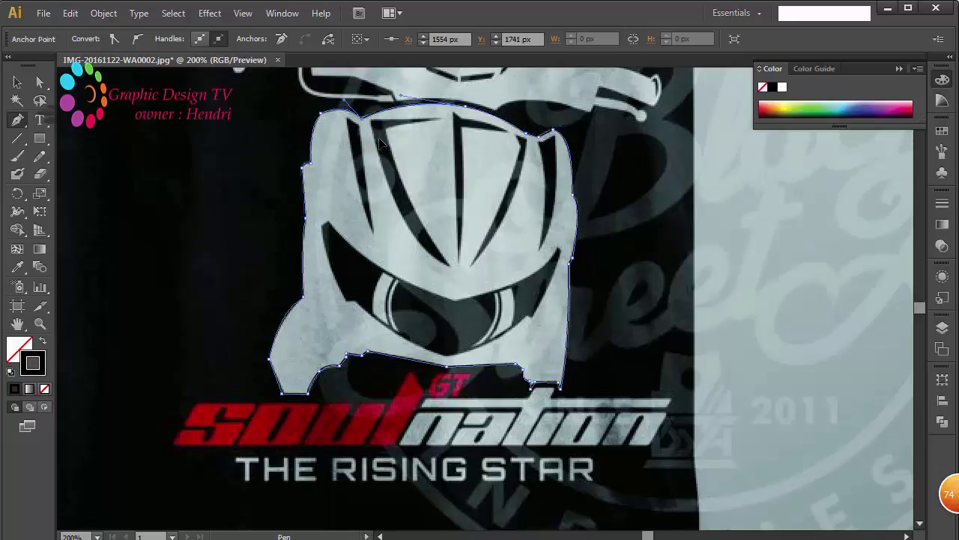
Start a new pen path on the left dark stripe, curving up its edge
{"action": "key", "text": "v"}
{"action": "left_click", "coordinate": [230, 152]}
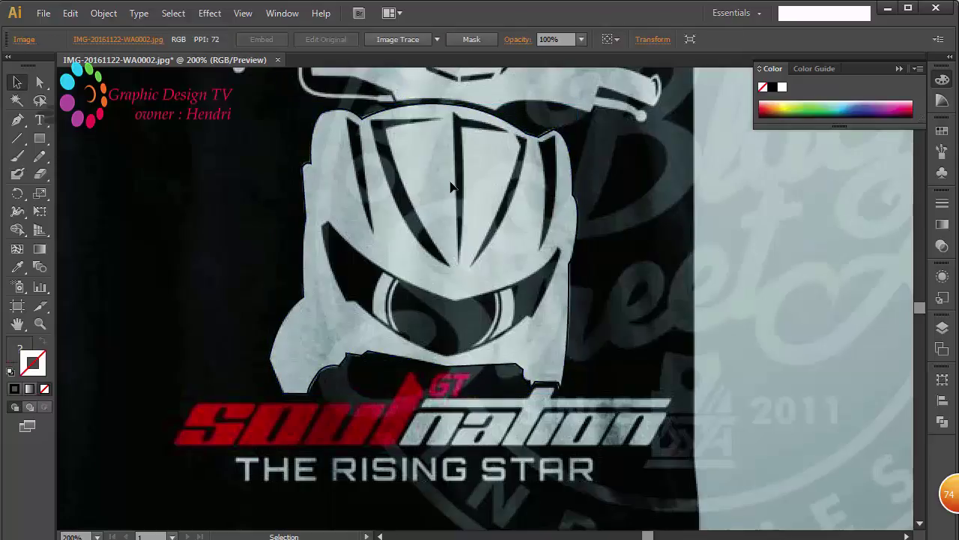
{"action": "key", "text": "p"}
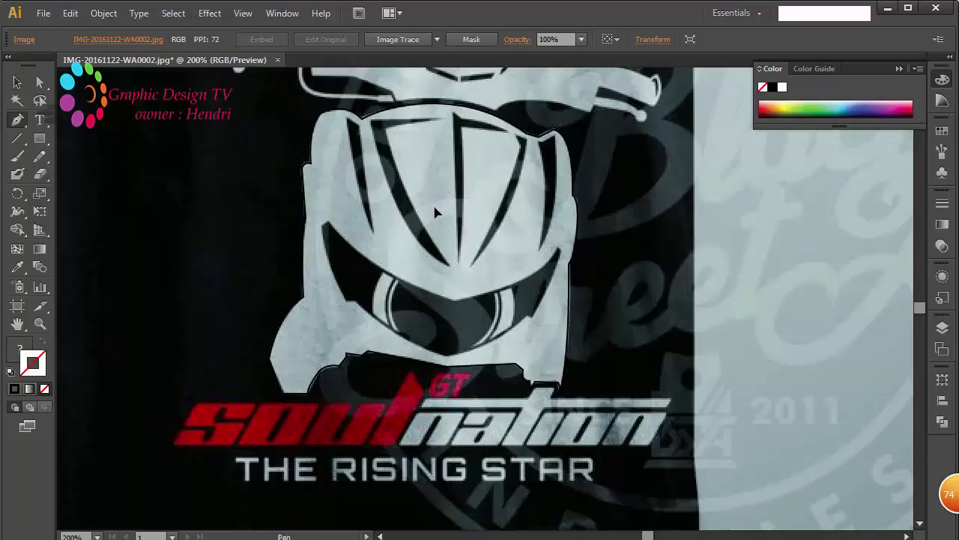
{"action": "left_click", "coordinate": [448, 263]}
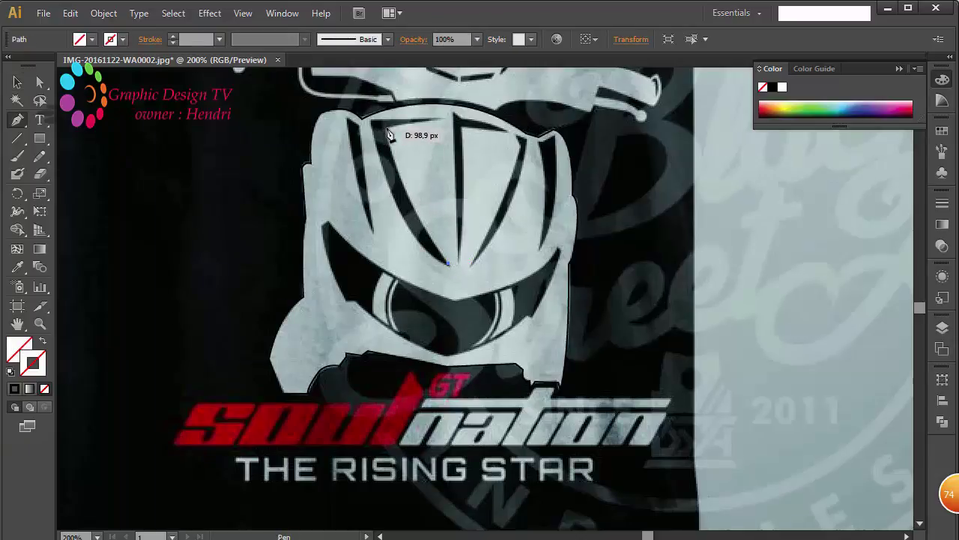
{"action": "left_click_drag", "start_coordinate": [387, 130], "coordinate": [391, 98]}
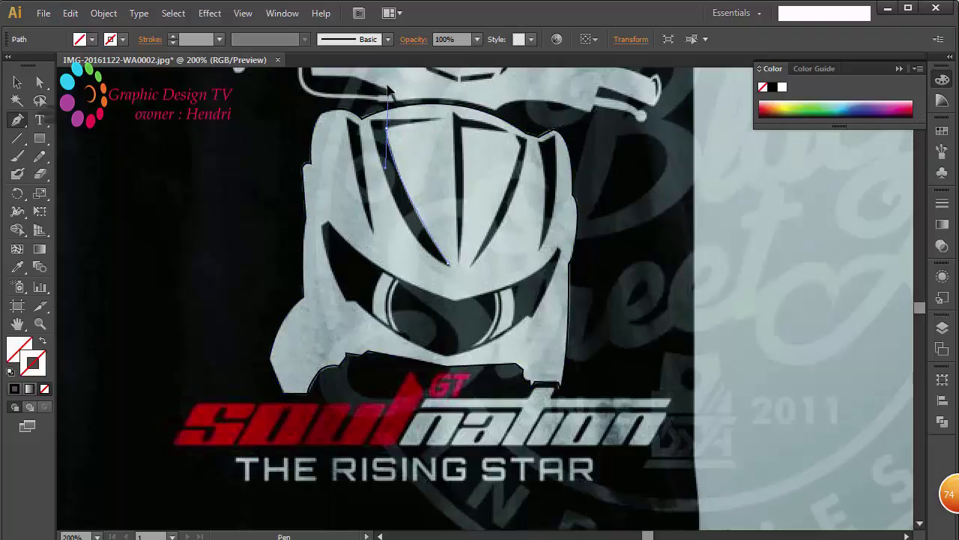
{"action": "scroll", "coordinate": [388, 105], "scroll_direction": "up", "scroll_amount": 3}
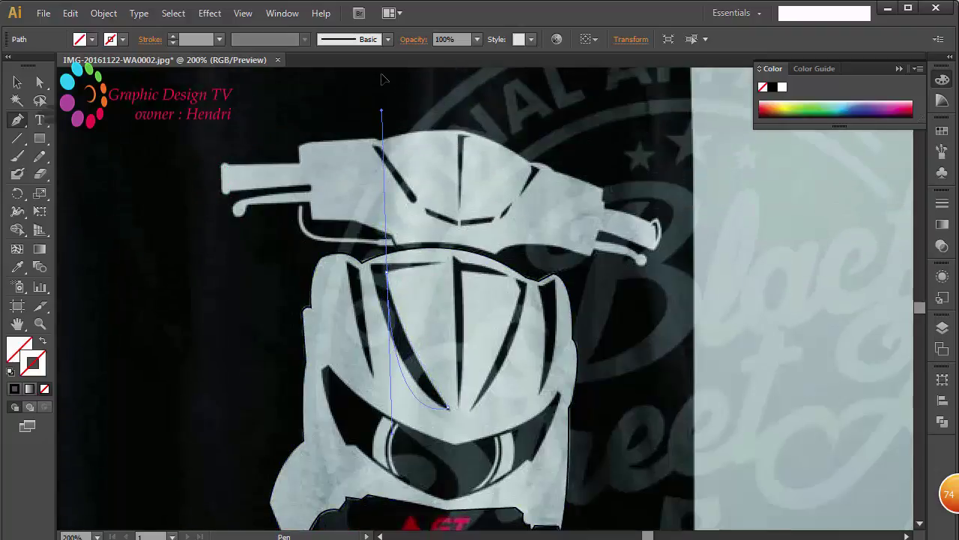
{"action": "scroll", "coordinate": [389, 142], "scroll_direction": "up", "scroll_amount": 2}
Carry the stripe outline across its top edge and down to its tip, then finish it
{"action": "left_click_drag", "start_coordinate": [389, 157], "coordinate": [377, 238]}
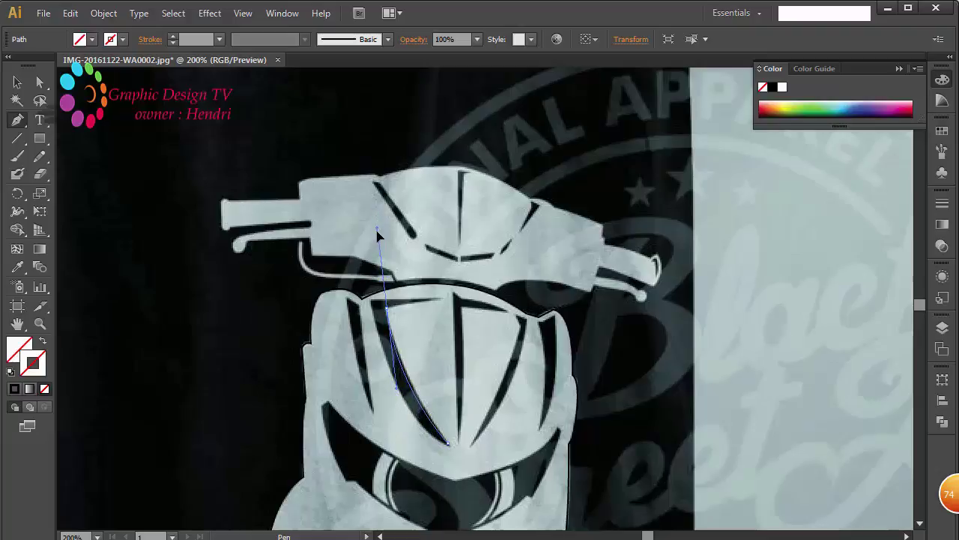
{"action": "left_click", "coordinate": [386, 307], "text": "alt"}
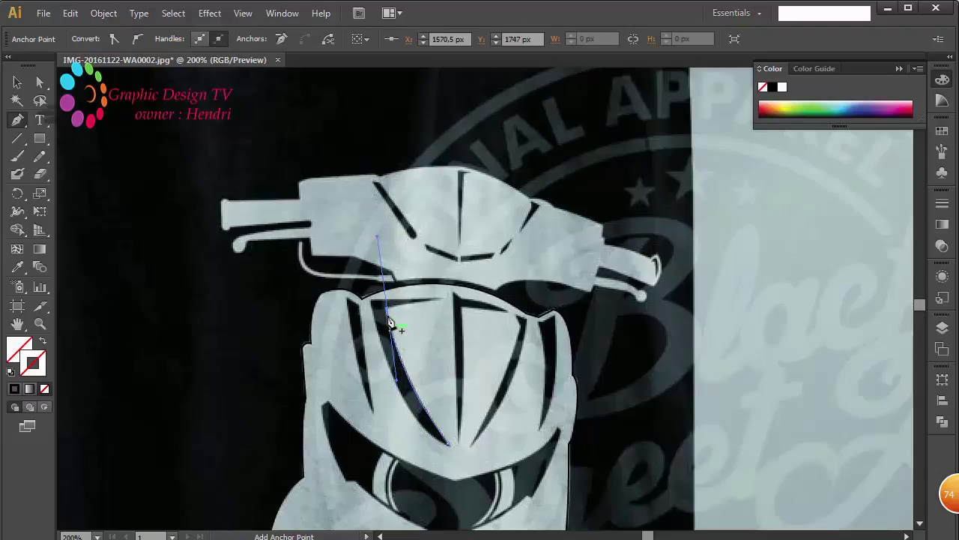
{"action": "left_click_drag", "start_coordinate": [448, 299], "coordinate": [443, 303]}
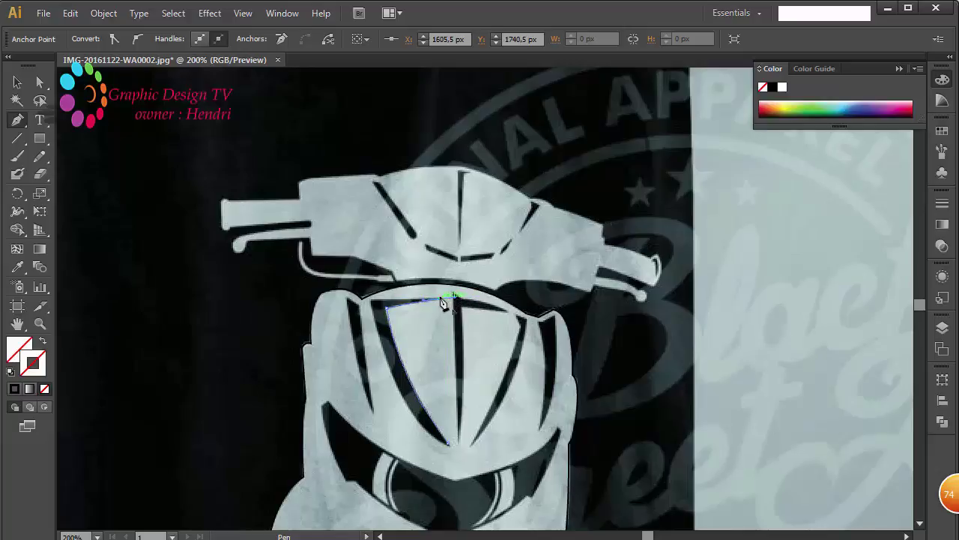
{"action": "left_click_drag", "start_coordinate": [383, 303], "coordinate": [384, 359]}
{"action": "mouse_move", "coordinate": [384, 359]}
{"action": "left_mouse_down"}
{"action": "mouse_move", "coordinate": [452, 452]}
{"action": "mouse_move", "coordinate": [516, 463]}
{"action": "mouse_move", "coordinate": [516, 480]}
{"action": "mouse_move", "coordinate": [450, 452]}
{"action": "mouse_move", "coordinate": [480, 450]}
{"action": "left_mouse_up"}
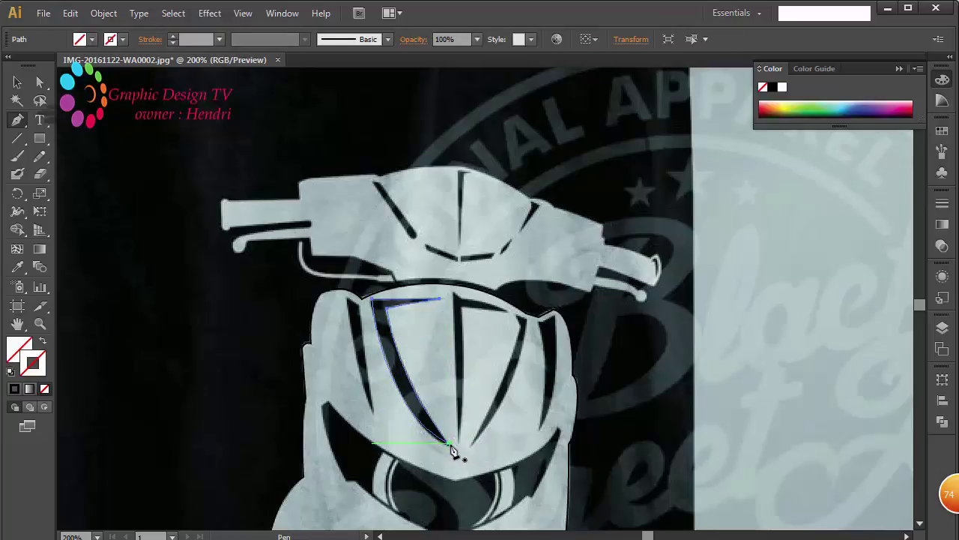
{"action": "left_click", "coordinate": [508, 421], "text": "ctrl"}
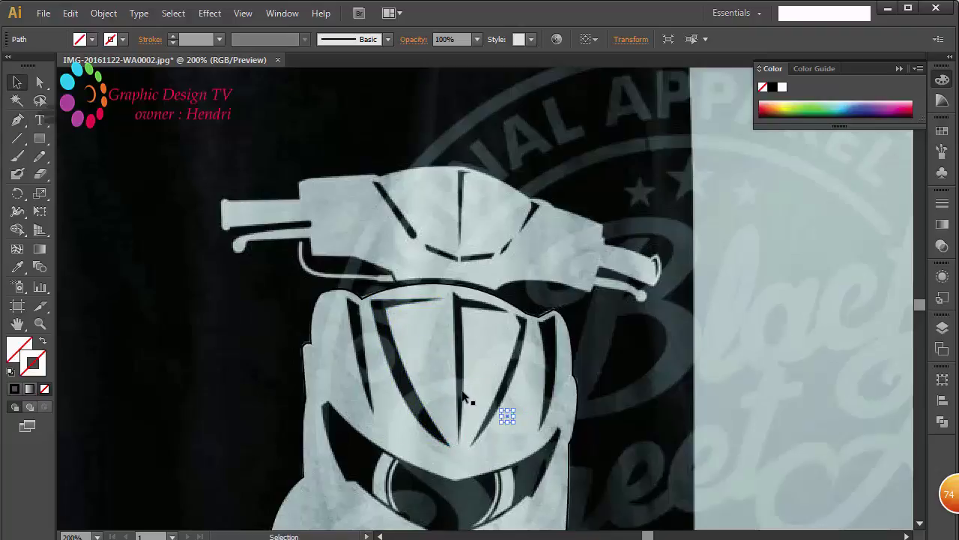
Trace the centre stripe with a pen path from its top to its bottom and back
{"action": "left_click", "coordinate": [497, 390]}
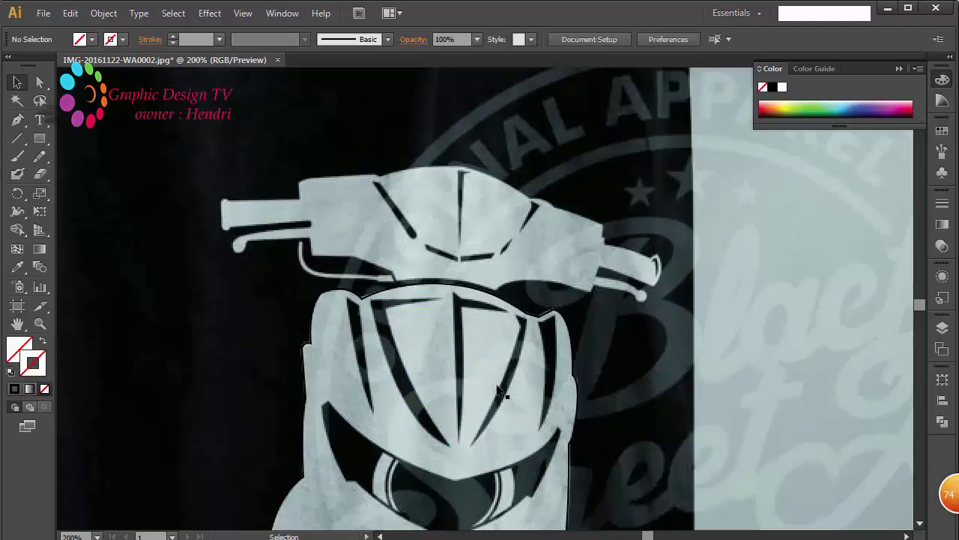
{"action": "left_click", "coordinate": [402, 303]}
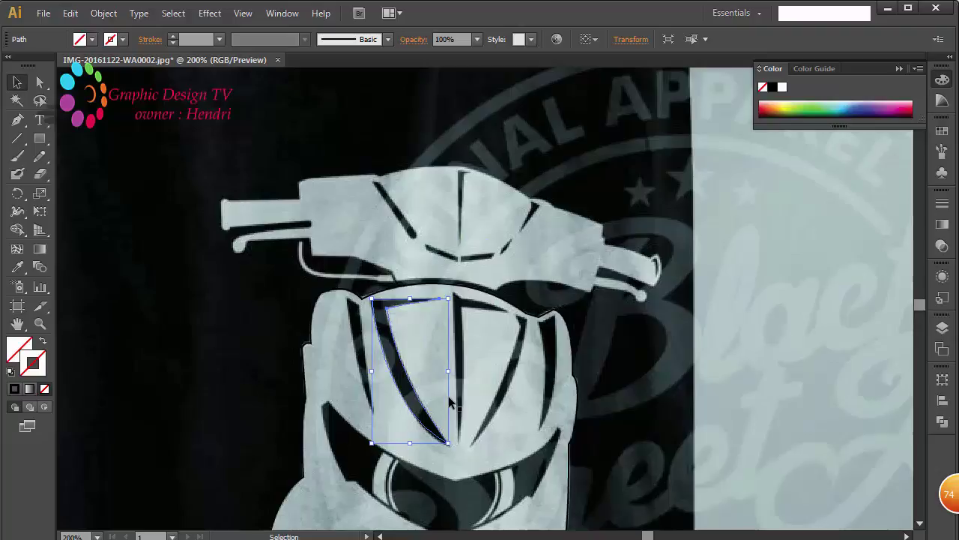
{"action": "left_click", "coordinate": [17, 119]}
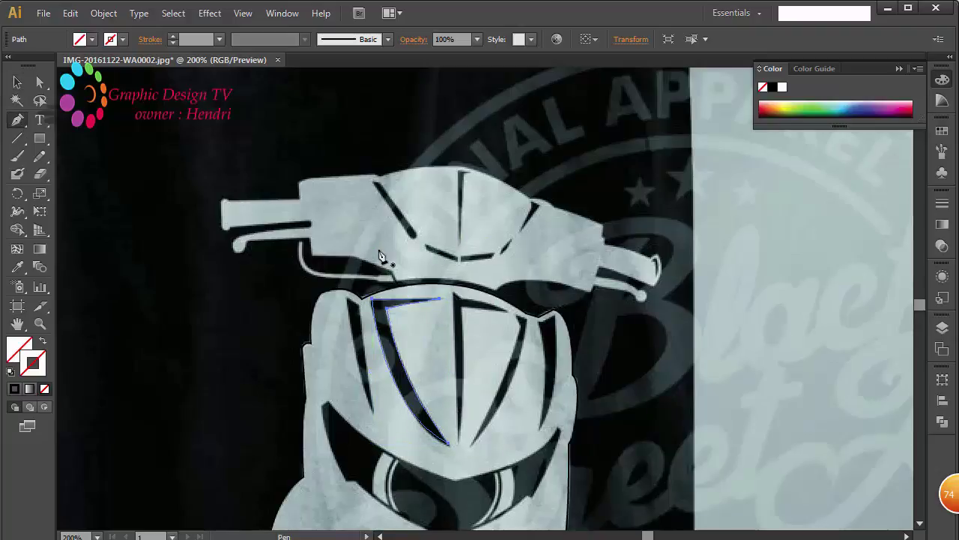
{"action": "left_click", "coordinate": [454, 296]}
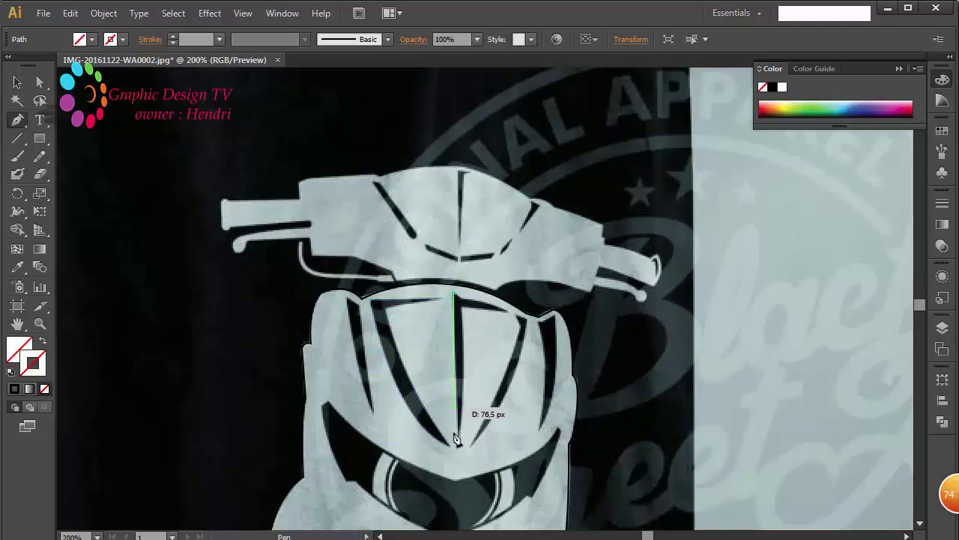
{"action": "left_click", "coordinate": [459, 444]}
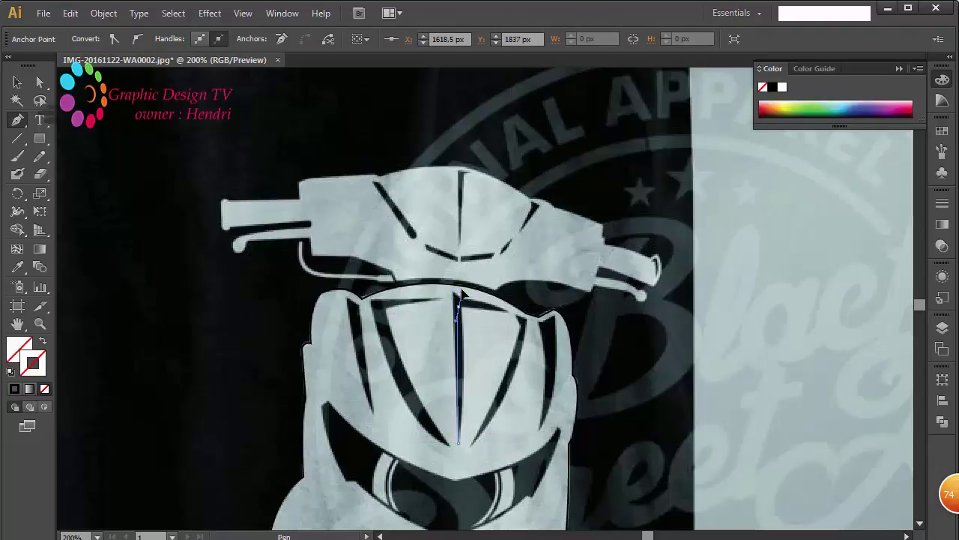
{"action": "left_click_drag", "start_coordinate": [455, 296], "coordinate": [451, 272]}
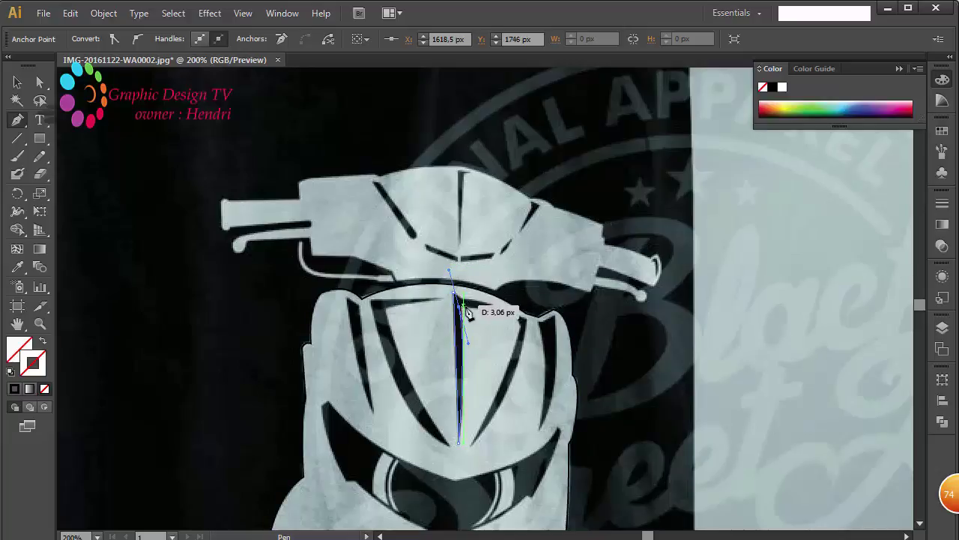
{"action": "left_click_drag", "start_coordinate": [463, 312], "coordinate": [523, 331]}
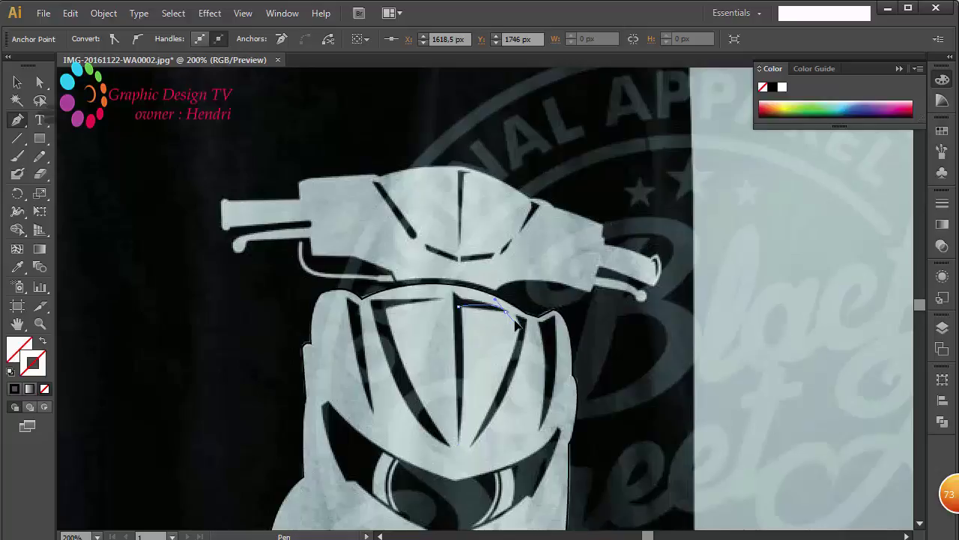
{"action": "left_click", "coordinate": [507, 313]}
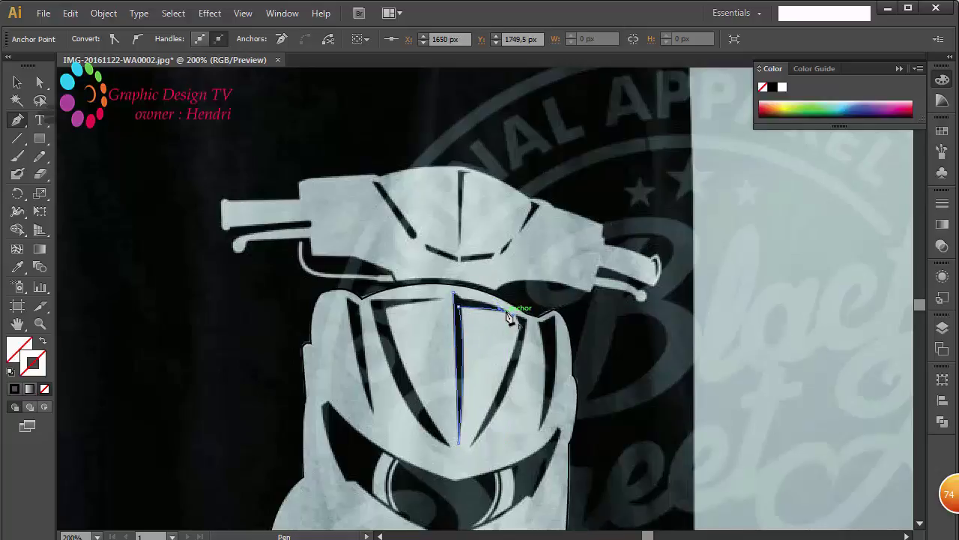
{"action": "left_click_drag", "start_coordinate": [509, 318], "coordinate": [459, 299]}
{"action": "left_click", "coordinate": [455, 296]}
Draw a closed thin sliver path along the stripe beside the centre one
{"action": "left_click", "coordinate": [456, 298]}
{"action": "left_click", "coordinate": [456, 299]}
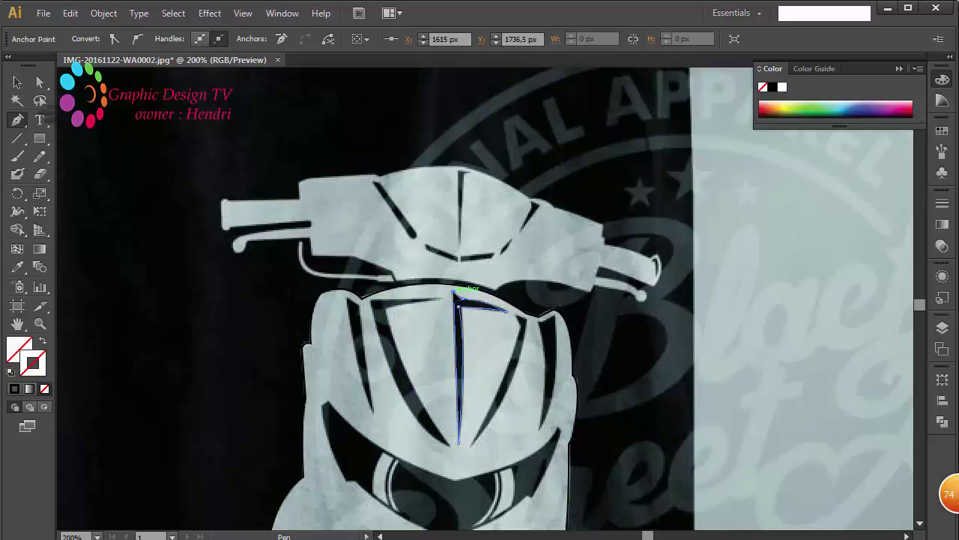
{"action": "left_click", "coordinate": [518, 323]}
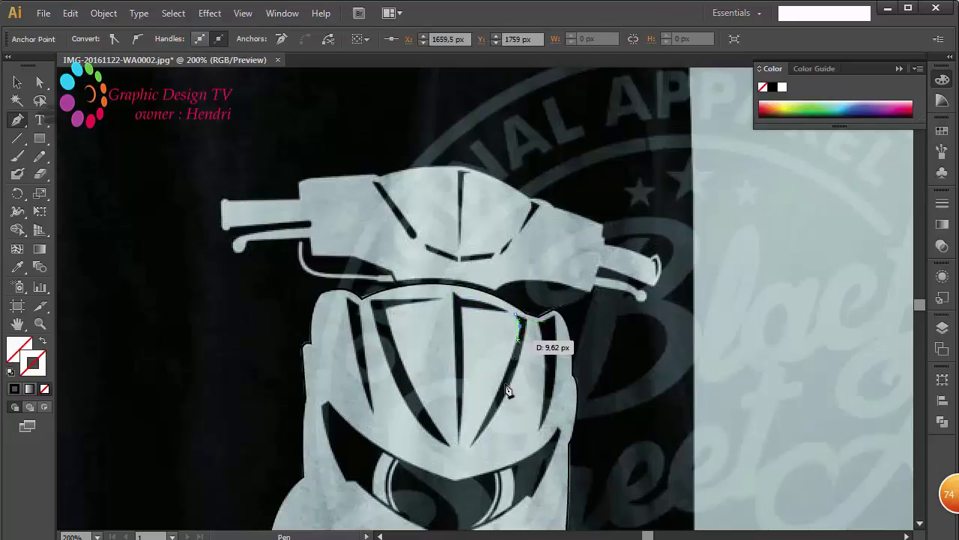
{"action": "left_click_drag", "start_coordinate": [470, 444], "coordinate": [450, 468]}
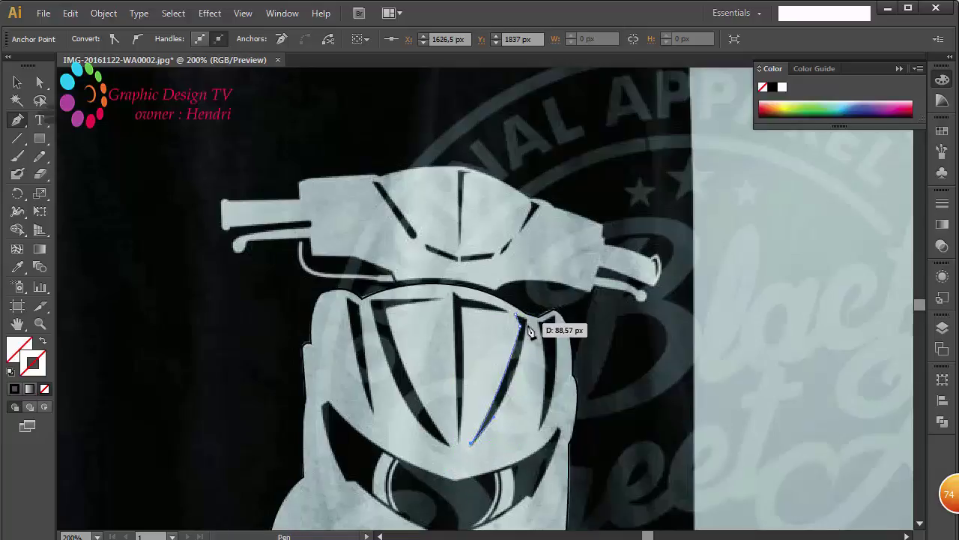
{"action": "left_click_drag", "start_coordinate": [526, 328], "coordinate": [537, 259]}
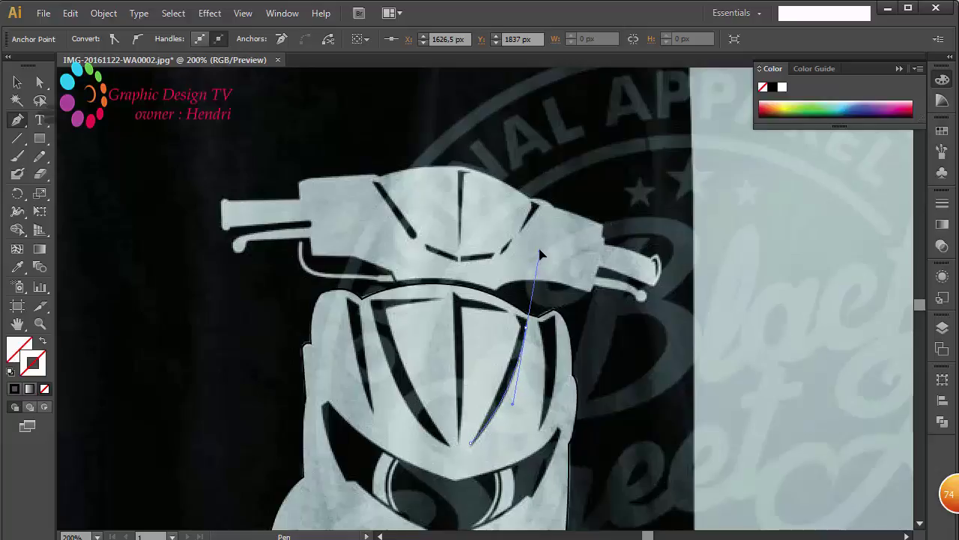
{"action": "left_click", "coordinate": [526, 326]}
{"action": "left_click", "coordinate": [523, 319]}
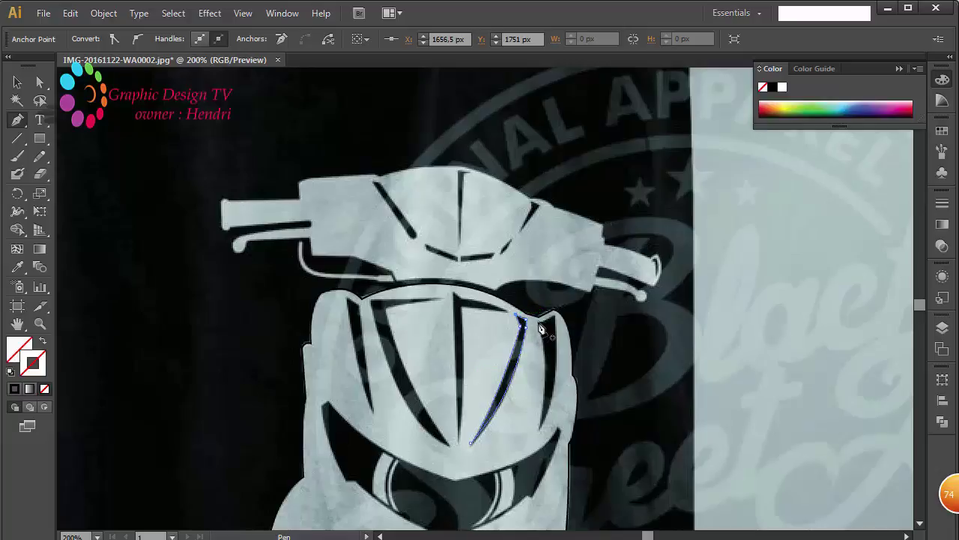
{"action": "left_click", "coordinate": [541, 330], "text": "ctrl"}
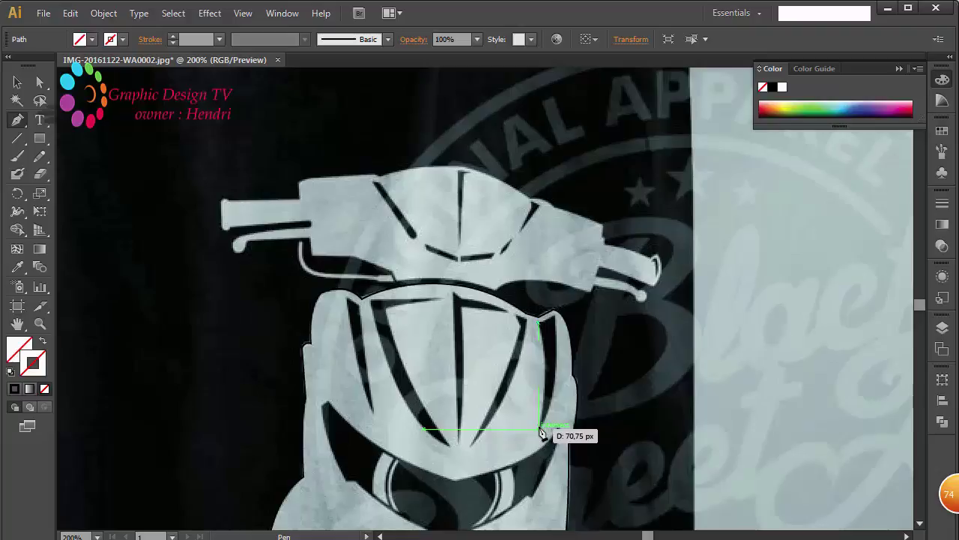
Trace the outer edge of the rightmost stripe up to its top corner
{"action": "left_click_drag", "start_coordinate": [538, 429], "coordinate": [524, 464]}
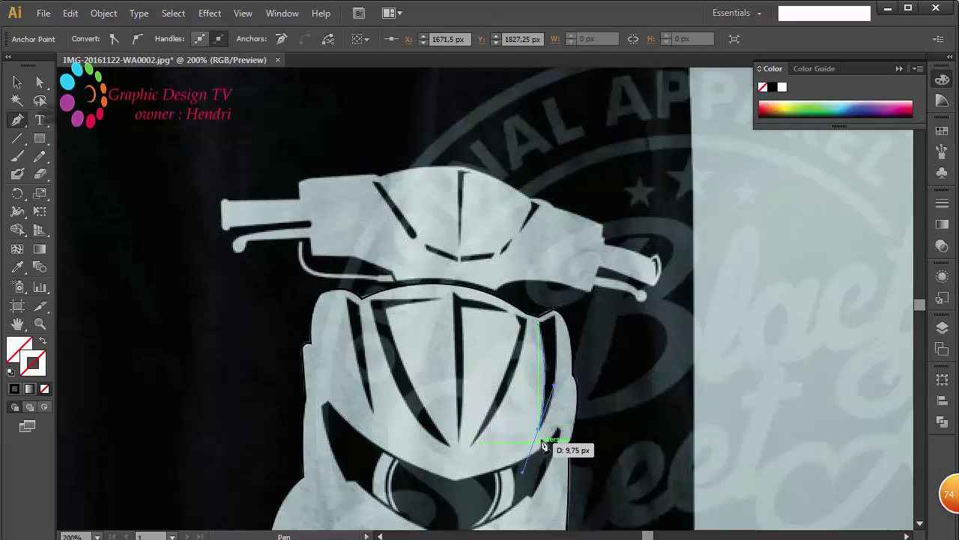
{"action": "left_click", "coordinate": [540, 430]}
{"action": "left_click_drag", "start_coordinate": [540, 433], "coordinate": [556, 315]}
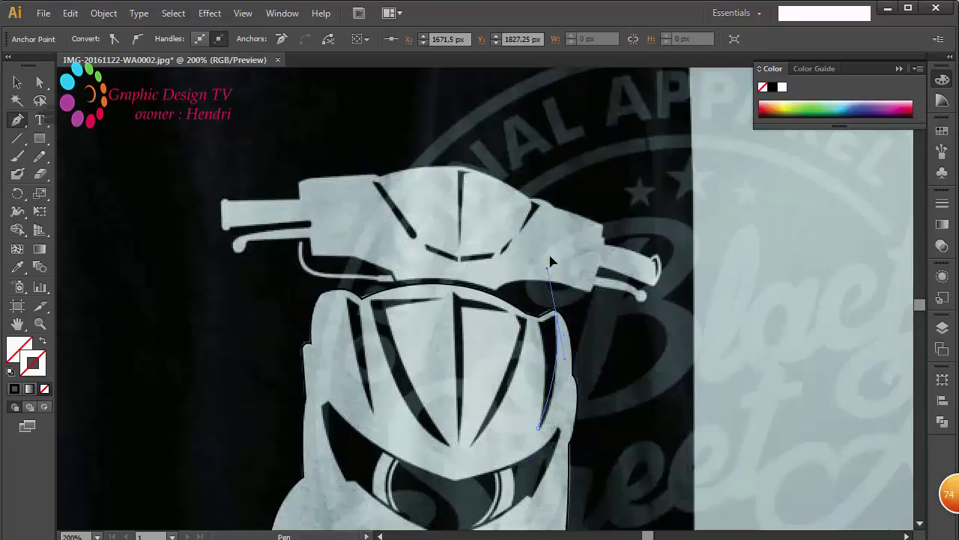
{"action": "mouse_move", "coordinate": [555, 241]}
{"action": "left_mouse_down"}
{"action": "mouse_move", "coordinate": [557, 216]}
{"action": "mouse_move", "coordinate": [550, 329]}
{"action": "left_mouse_up"}
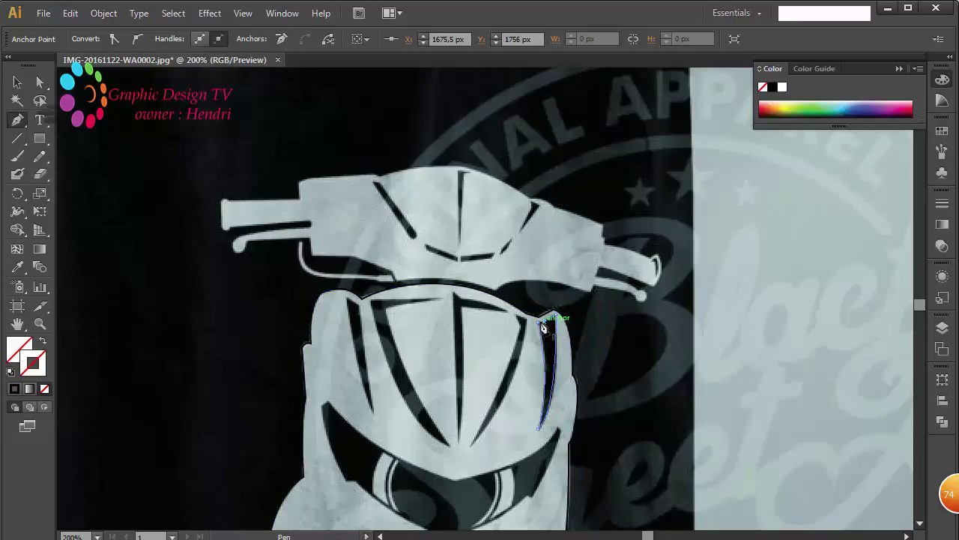
{"action": "left_click_drag", "start_coordinate": [550, 328], "coordinate": [541, 325]}
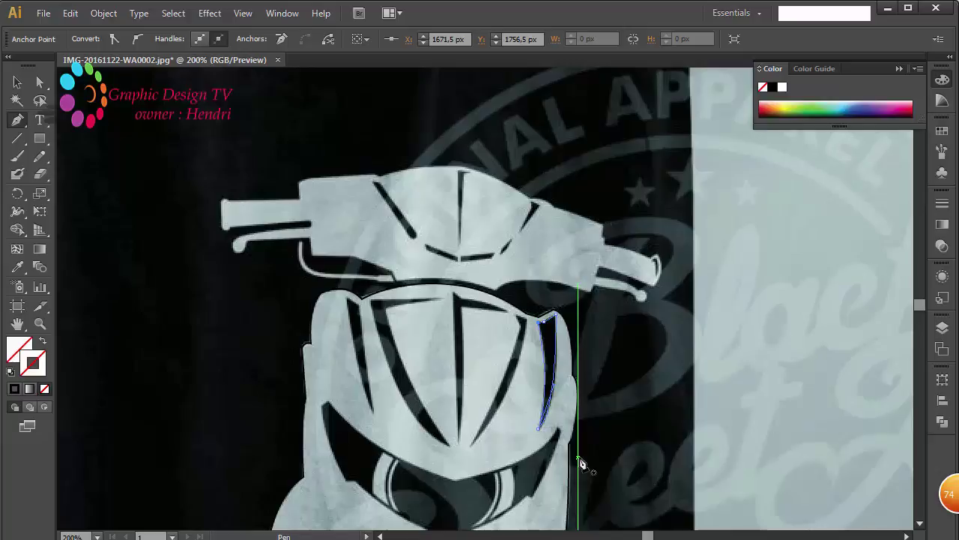
Start the visor path at its left end and curve it to the headlight's right side
{"action": "left_click_drag", "start_coordinate": [441, 484], "coordinate": [440, 368]}
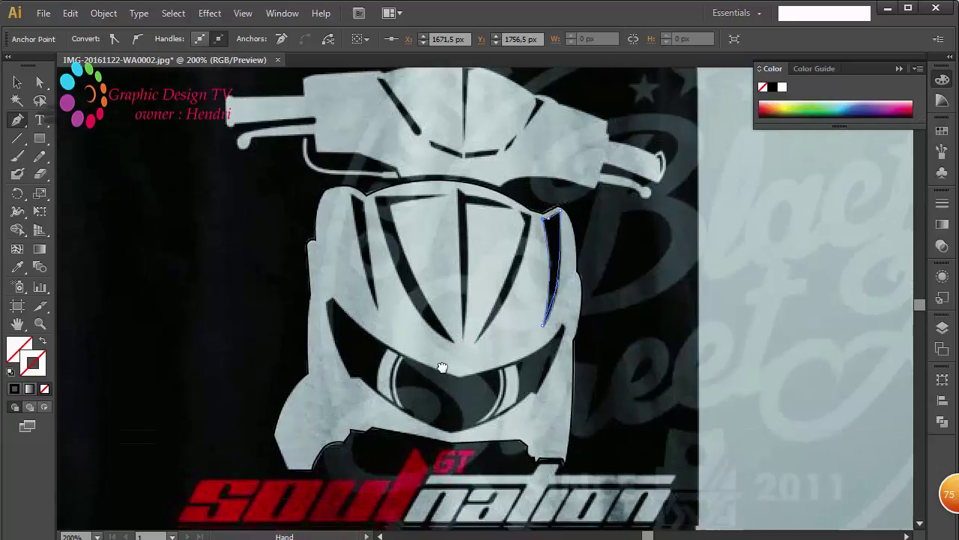
{"action": "left_click_drag", "start_coordinate": [328, 299], "coordinate": [336, 294]}
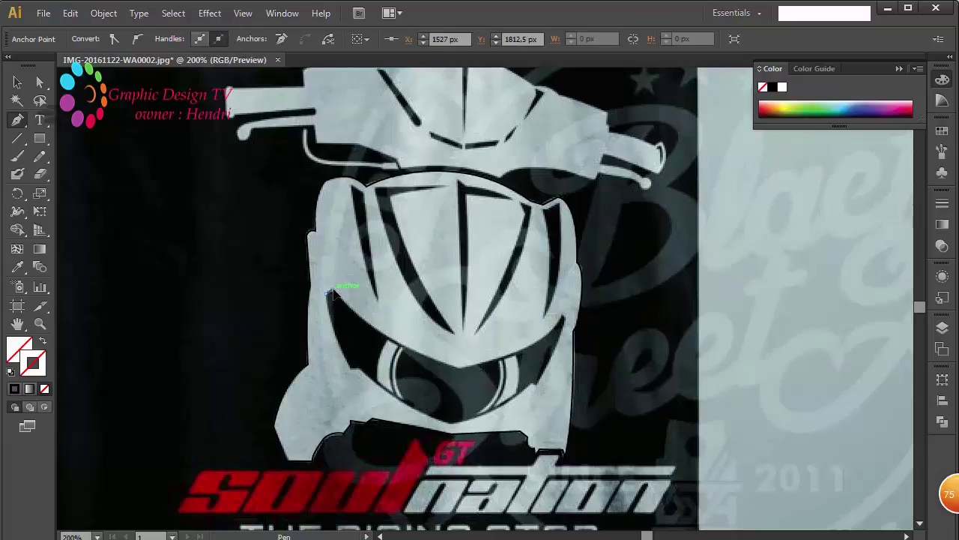
{"action": "left_click_drag", "start_coordinate": [457, 369], "coordinate": [530, 385]}
{"action": "left_click_drag", "start_coordinate": [530, 385], "coordinate": [545, 389]}
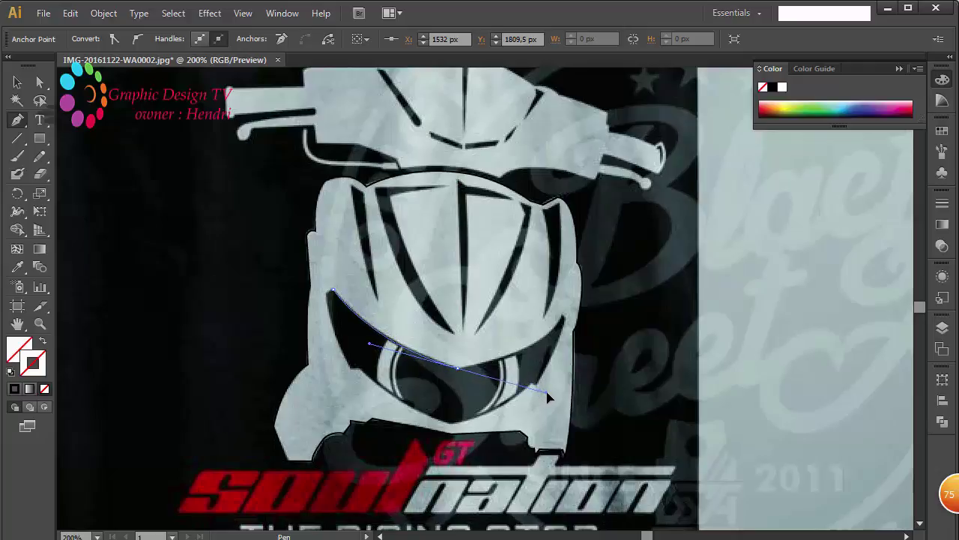
{"action": "left_click", "coordinate": [457, 368]}
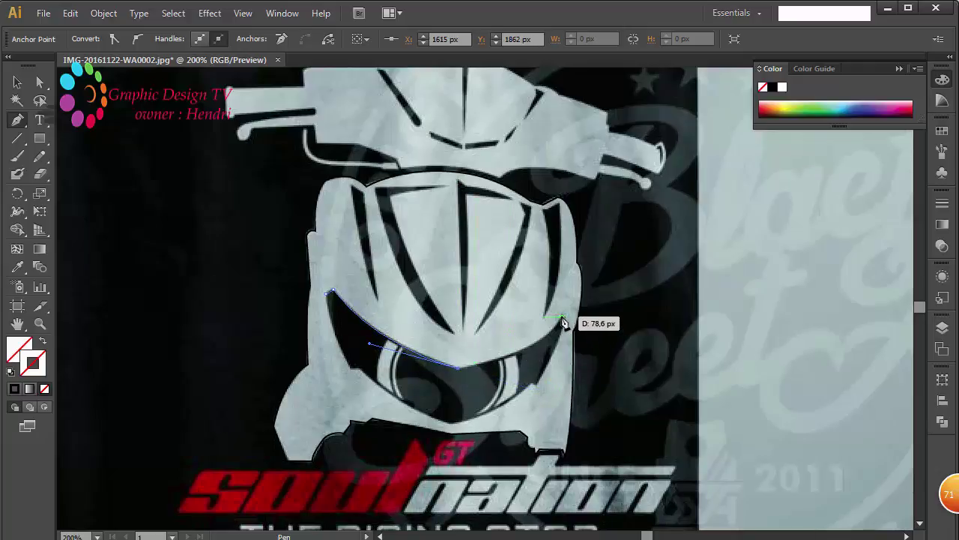
{"action": "left_click_drag", "start_coordinate": [561, 317], "coordinate": [594, 264]}
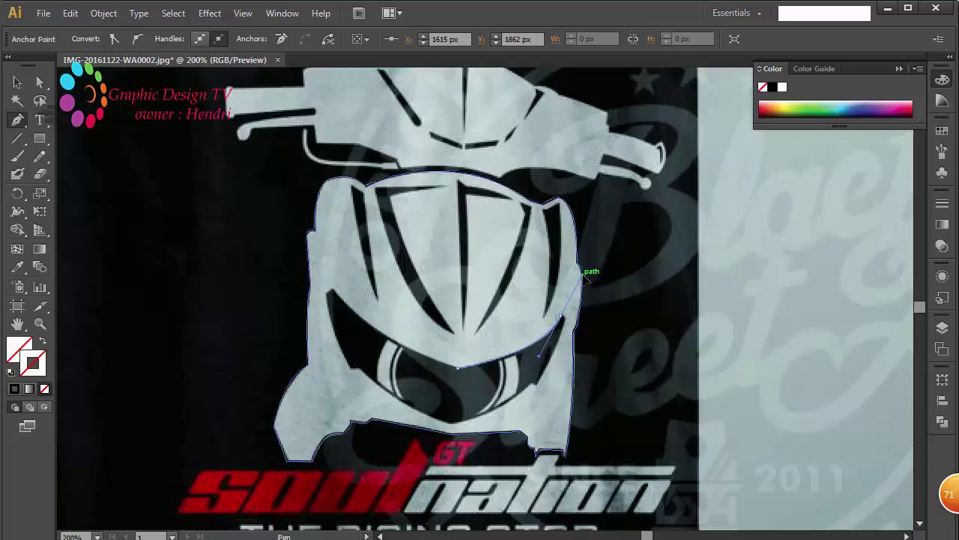
{"action": "left_click_drag", "start_coordinate": [595, 269], "coordinate": [581, 276]}
{"action": "left_click", "coordinate": [562, 319]}
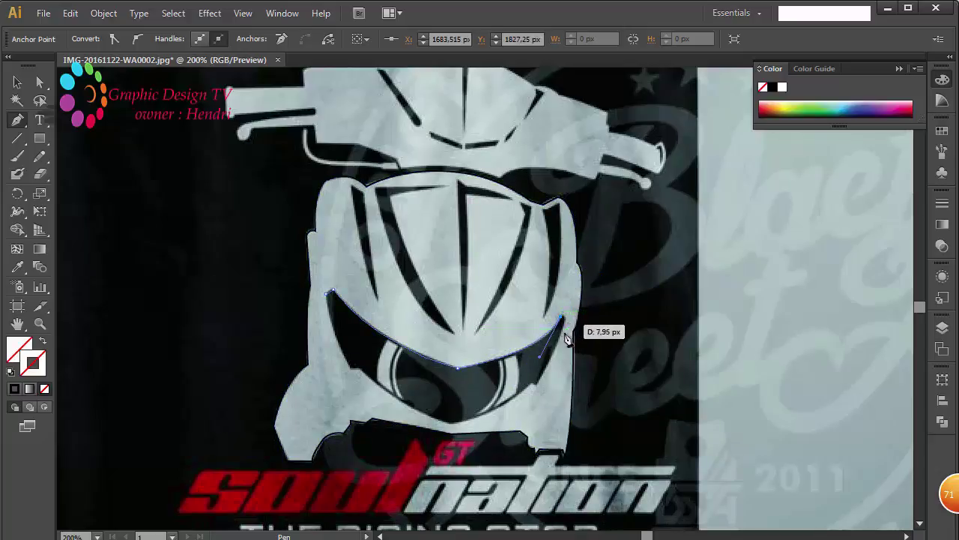
Curve the visor path down its right edge, across the bottom, and up the lower left
{"action": "left_click_drag", "start_coordinate": [539, 388], "coordinate": [537, 384]}
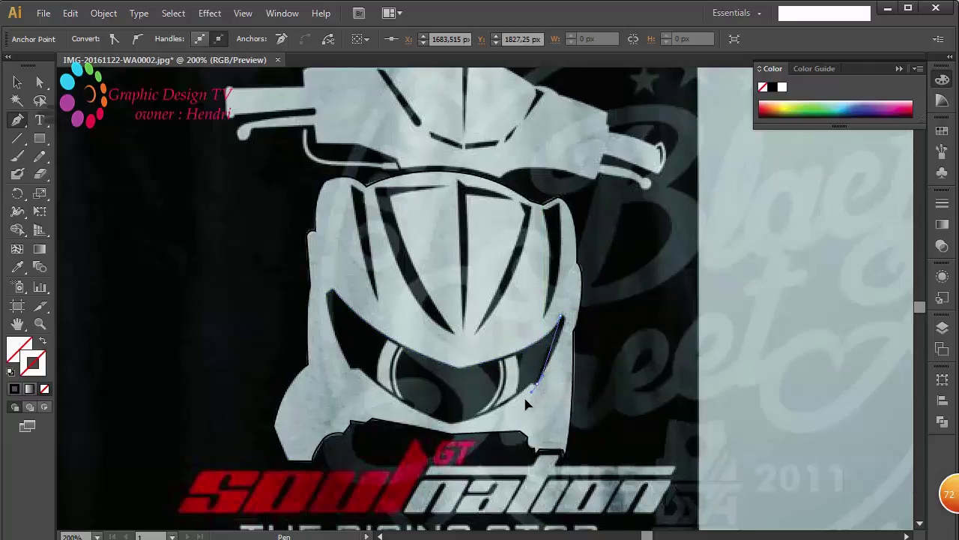
{"action": "left_click", "coordinate": [499, 441]}
{"action": "left_click_drag", "start_coordinate": [496, 450], "coordinate": [496, 463]}
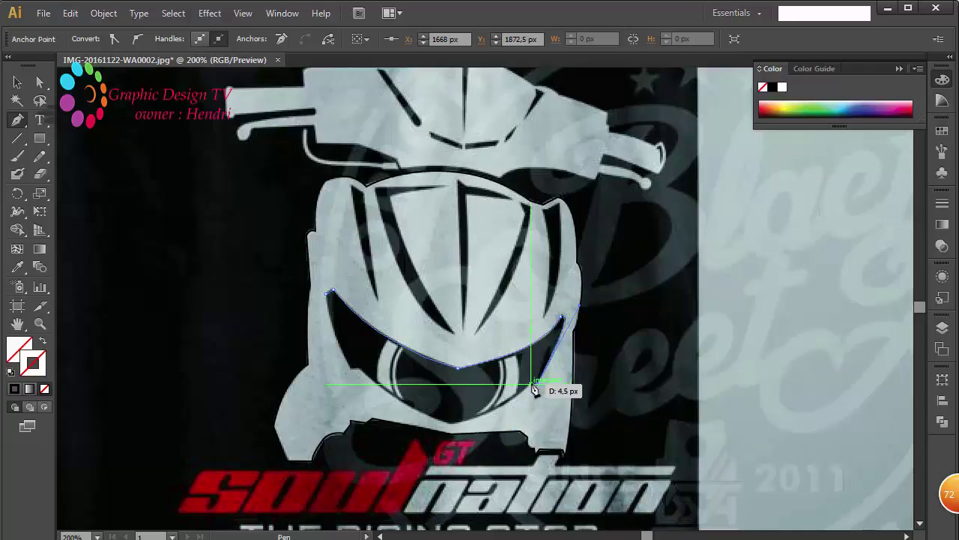
{"action": "key", "text": "ctrl+z"}
{"action": "left_click_drag", "start_coordinate": [532, 386], "coordinate": [453, 431]}
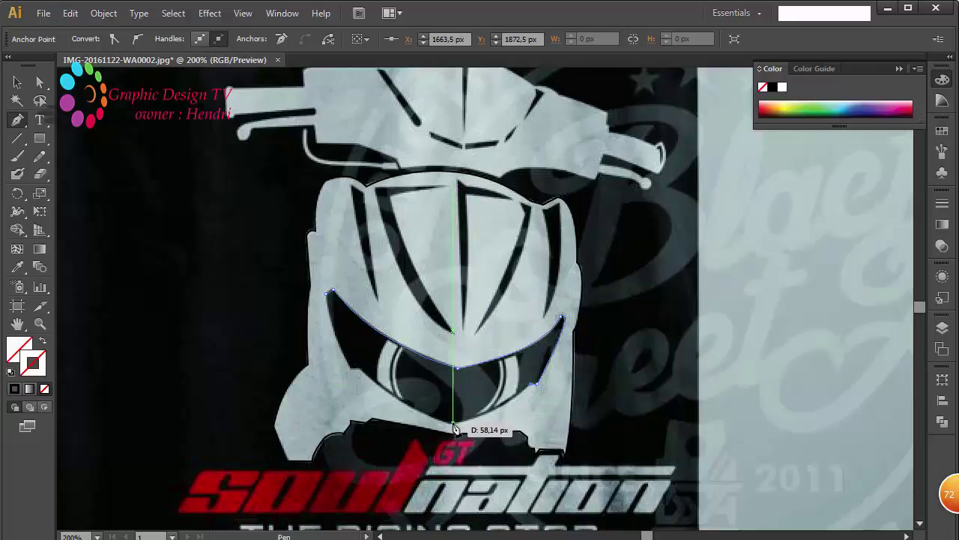
{"action": "mouse_move", "coordinate": [452, 425]}
{"action": "left_mouse_down"}
{"action": "mouse_move", "coordinate": [407, 443]}
{"action": "mouse_move", "coordinate": [394, 438]}
{"action": "left_mouse_up"}
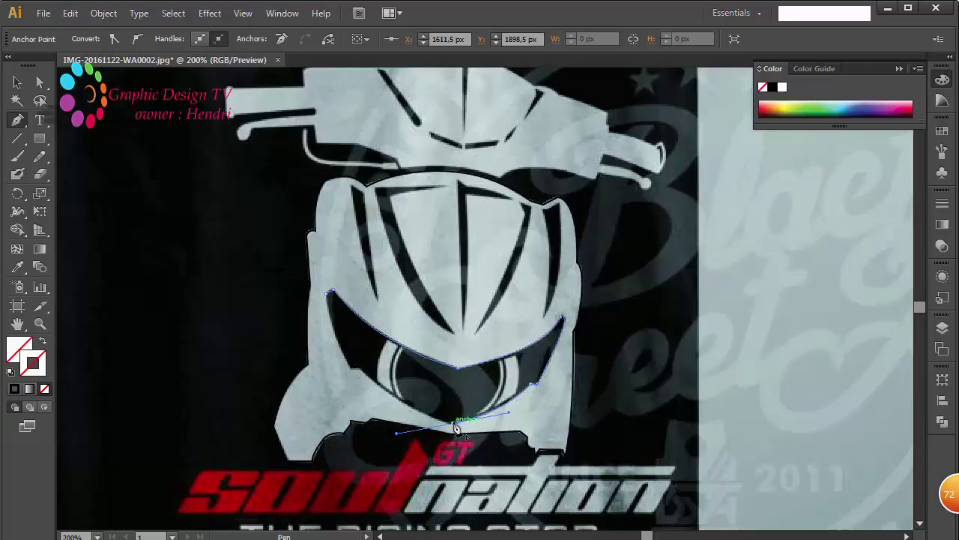
{"action": "mouse_move", "coordinate": [398, 437]}
{"action": "left_mouse_down"}
{"action": "mouse_move", "coordinate": [348, 345]}
{"action": "mouse_move", "coordinate": [325, 335]}
{"action": "left_mouse_up"}
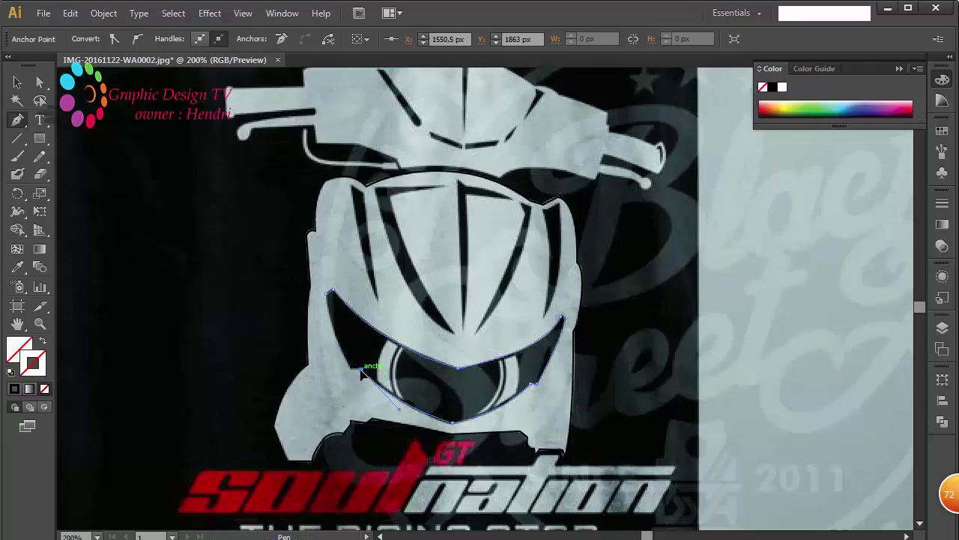
{"action": "mouse_move", "coordinate": [325, 335]}
{"action": "left_mouse_down"}
{"action": "mouse_move", "coordinate": [354, 376]}
{"action": "mouse_move", "coordinate": [328, 294]}
{"action": "left_mouse_up"}
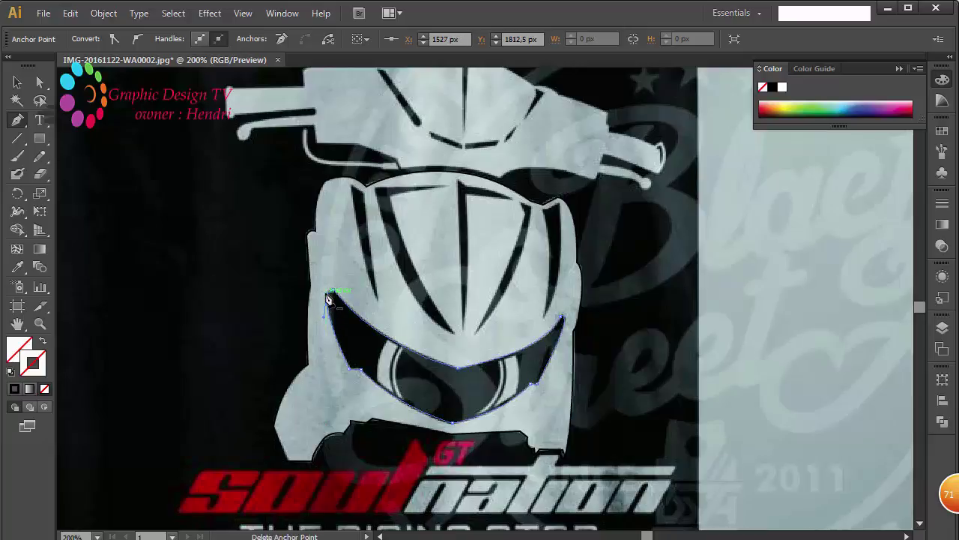
Check the finished visor path against the photo by alternately selecting each, then deselect
{"action": "key", "text": "v"}
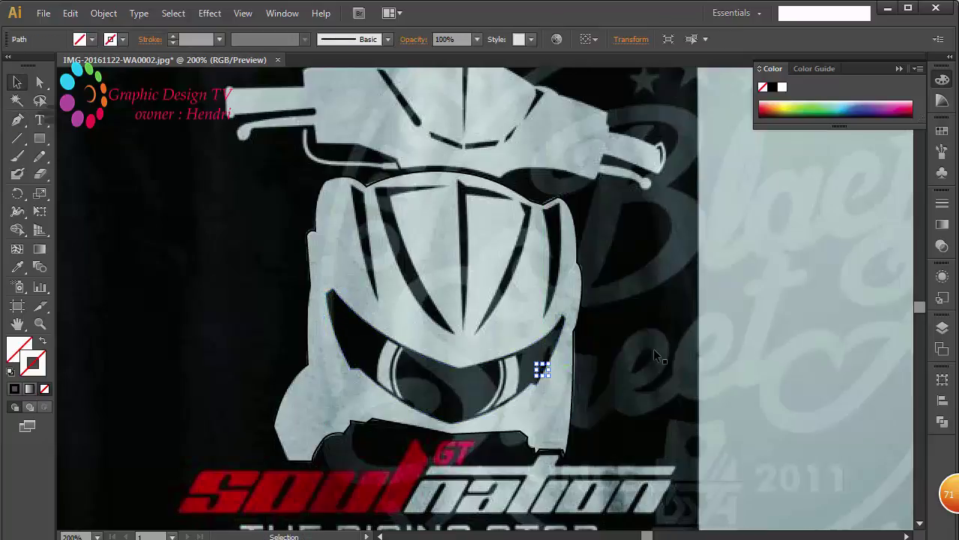
{"action": "left_click", "coordinate": [545, 372]}
{"action": "left_click", "coordinate": [542, 370]}
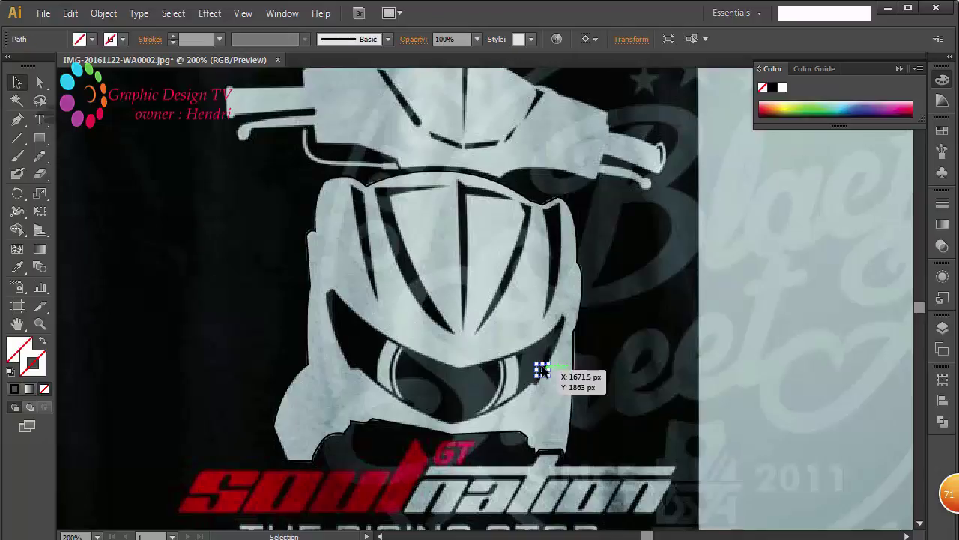
{"action": "left_click", "coordinate": [509, 401]}
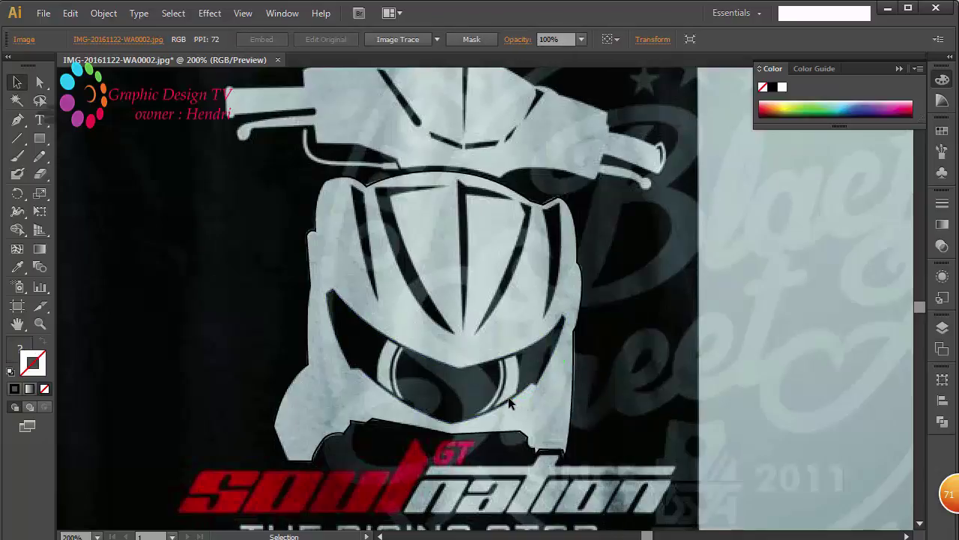
{"action": "left_click", "coordinate": [548, 368]}
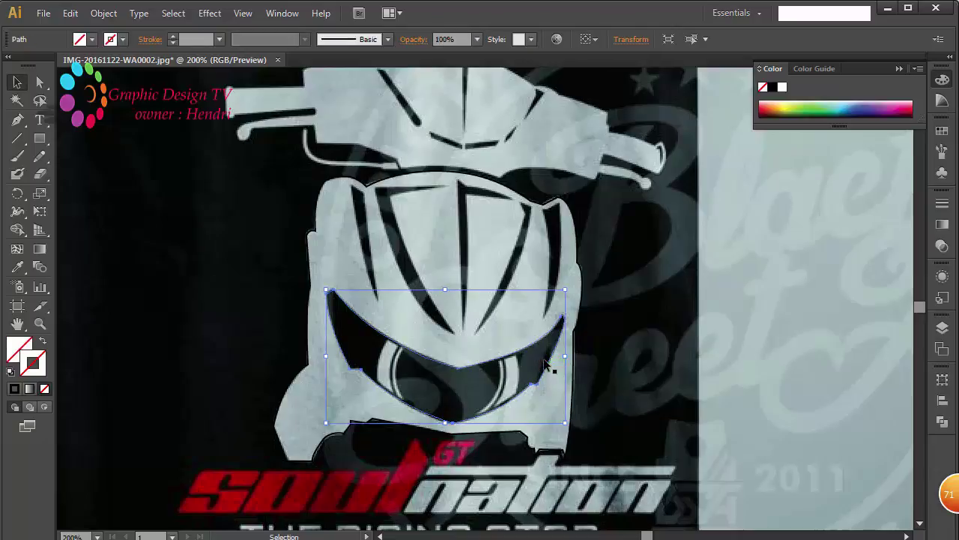
{"action": "left_click", "coordinate": [546, 362]}
{"action": "left_click", "coordinate": [547, 369]}
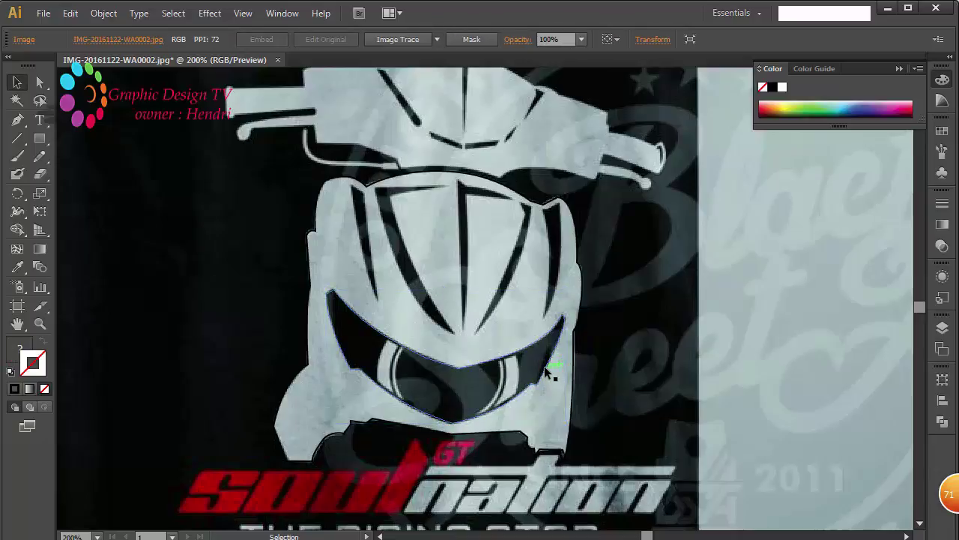
{"action": "left_click", "coordinate": [546, 365]}
{"action": "left_click", "coordinate": [550, 371]}
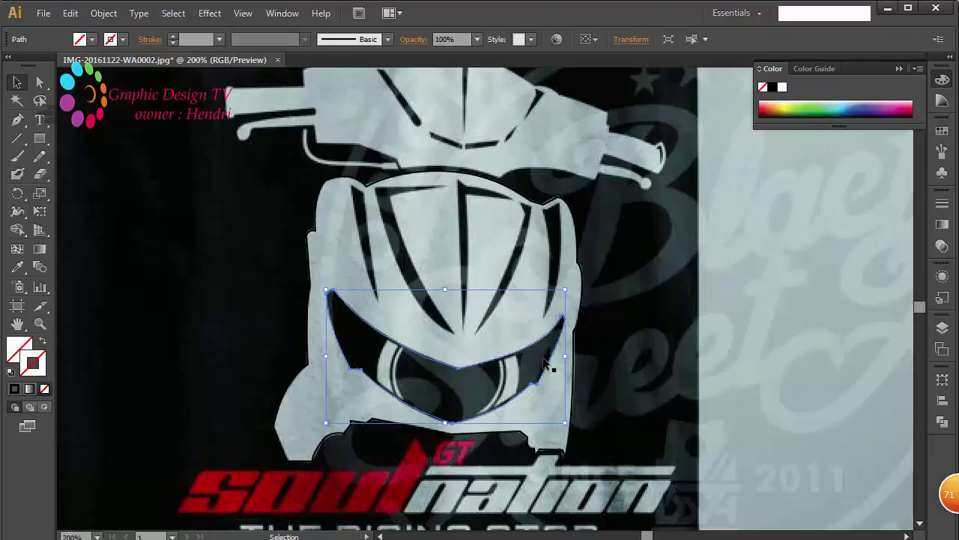
{"action": "left_click", "coordinate": [652, 384]}
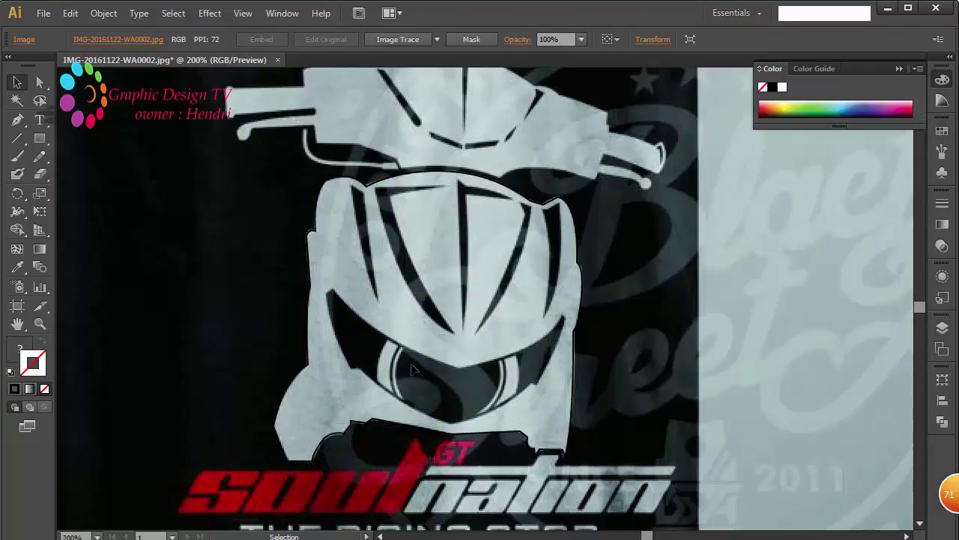
Draw a straight line from the visor's left side up to the cowl's top edge
{"action": "left_click", "coordinate": [17, 120]}
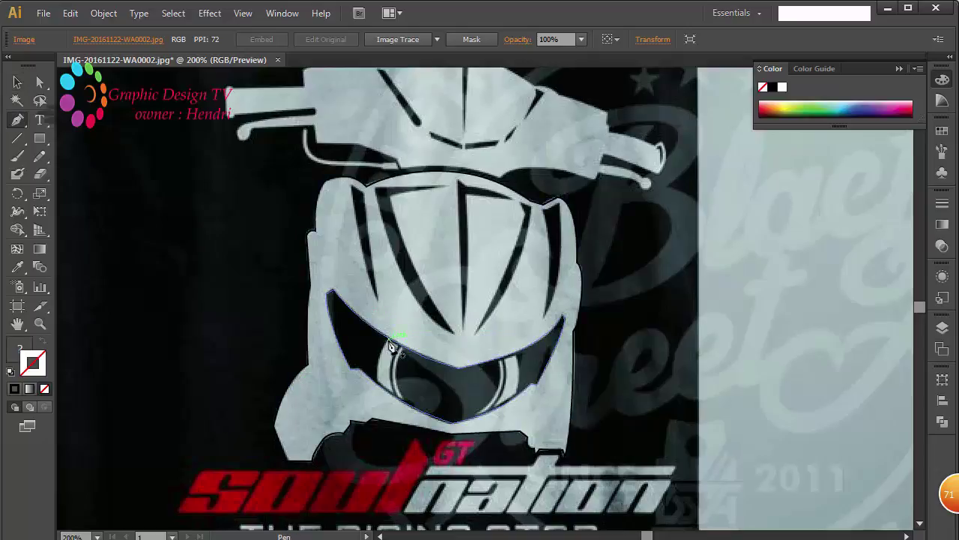
{"action": "left_click_drag", "start_coordinate": [389, 342], "coordinate": [380, 387]}
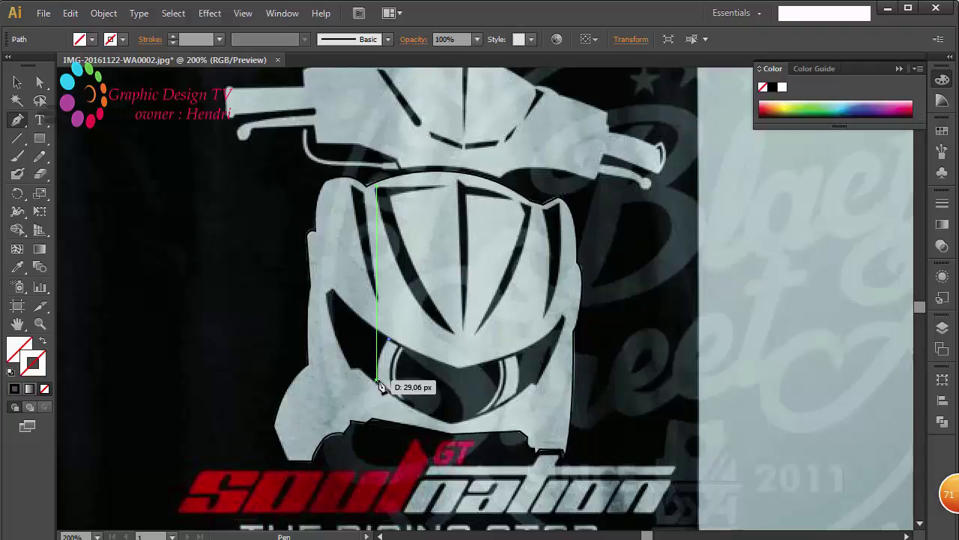
{"action": "left_click", "coordinate": [380, 386], "text": "ctrl"}
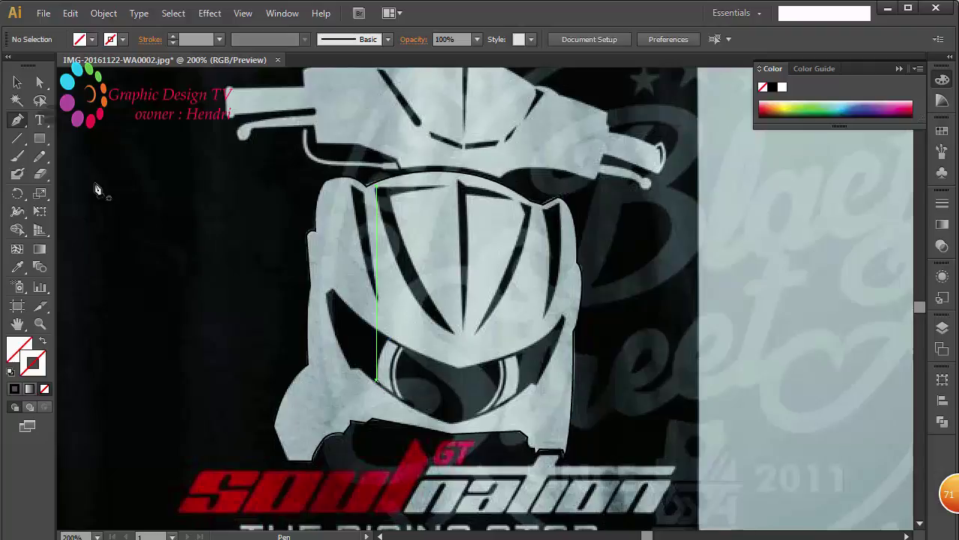
Draw a circle left of the scooter, filled with the helmet's sampled grey-blue and no outline
{"action": "left_click", "coordinate": [42, 142]}
{"action": "left_click_drag", "start_coordinate": [44, 148], "coordinate": [149, 171]}
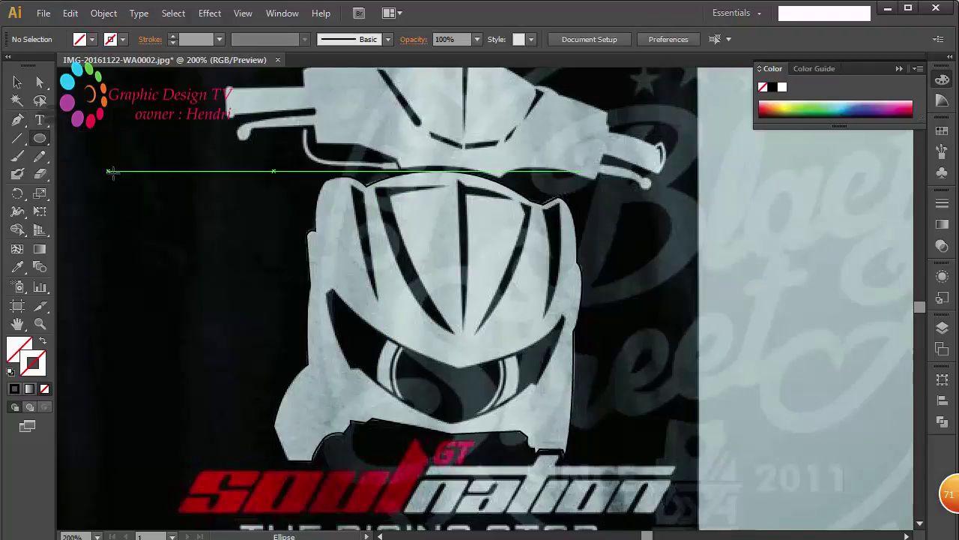
{"action": "left_click_drag", "start_coordinate": [189, 280], "coordinate": [269, 318]}
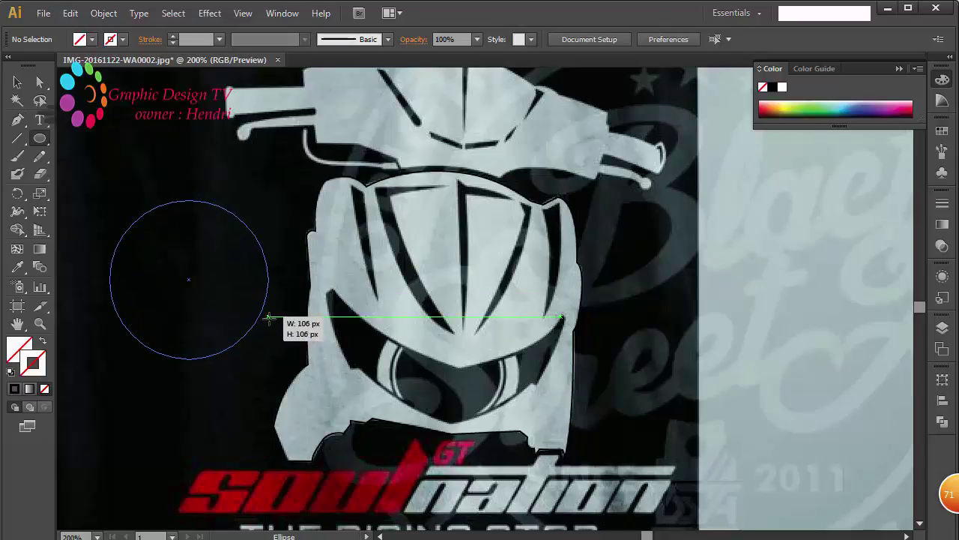
{"action": "left_click", "coordinate": [16, 390]}
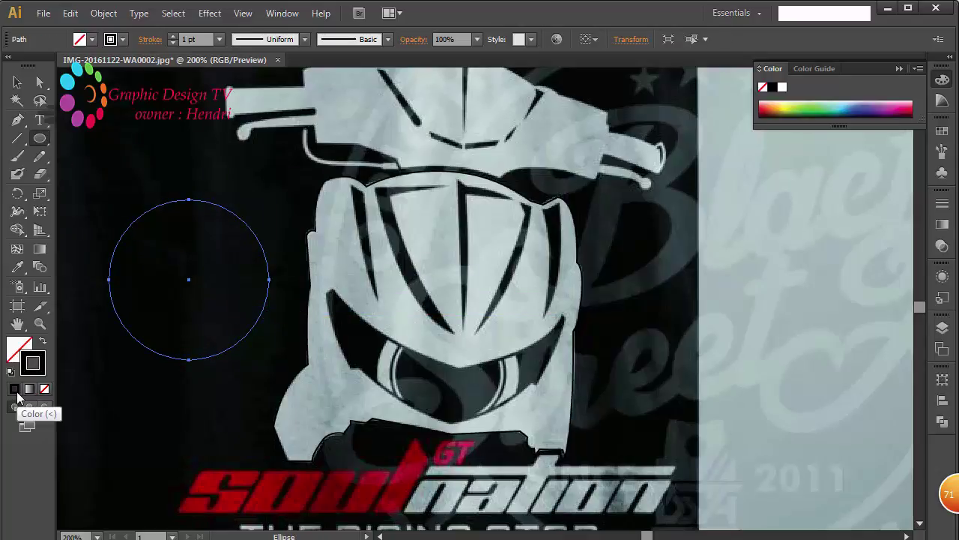
{"action": "left_click", "coordinate": [44, 342]}
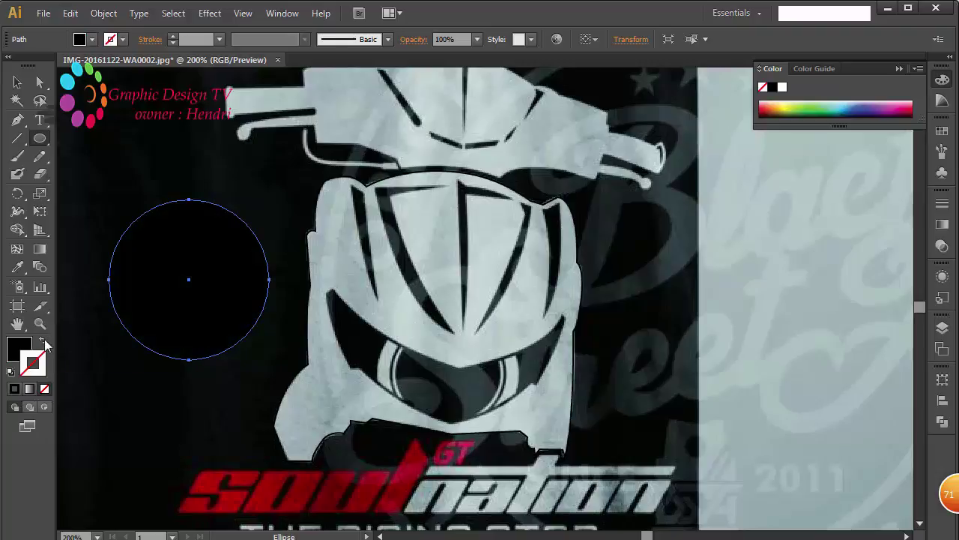
{"action": "key", "text": "i"}
{"action": "left_click", "coordinate": [439, 213]}
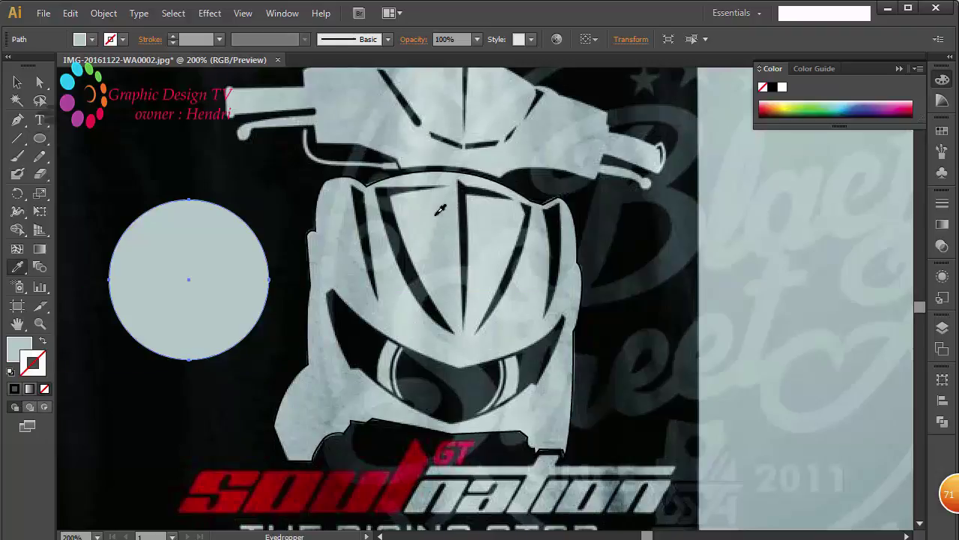
{"action": "key", "text": "v"}
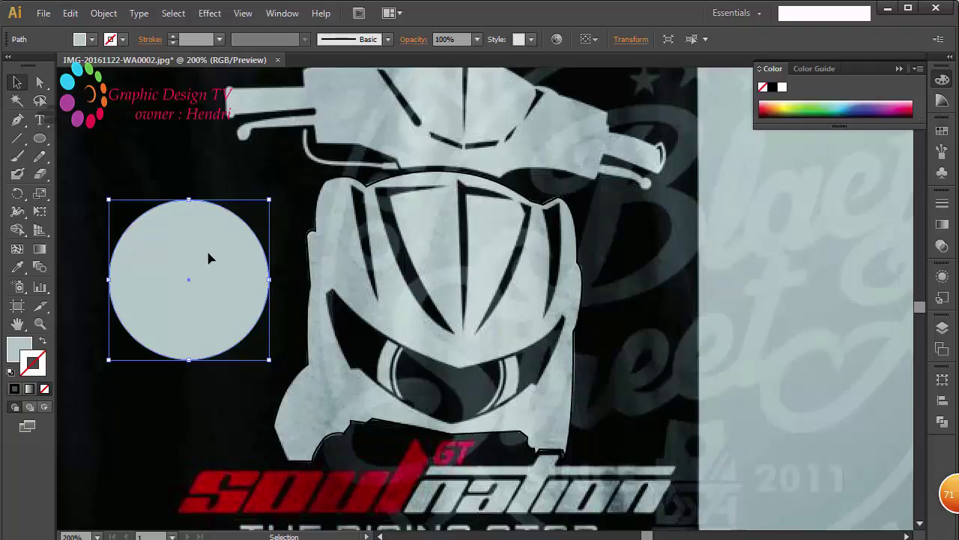
Duplicate the circle, shrink it inside the original, and fill it green
{"action": "left_click_drag", "start_coordinate": [209, 259], "coordinate": [214, 272]}
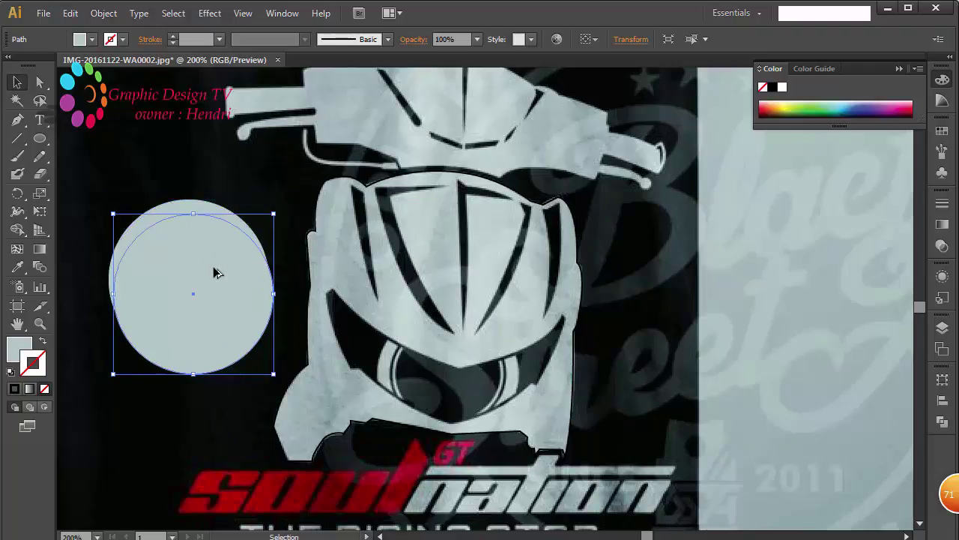
{"action": "left_click_drag", "start_coordinate": [275, 215], "coordinate": [223, 275]}
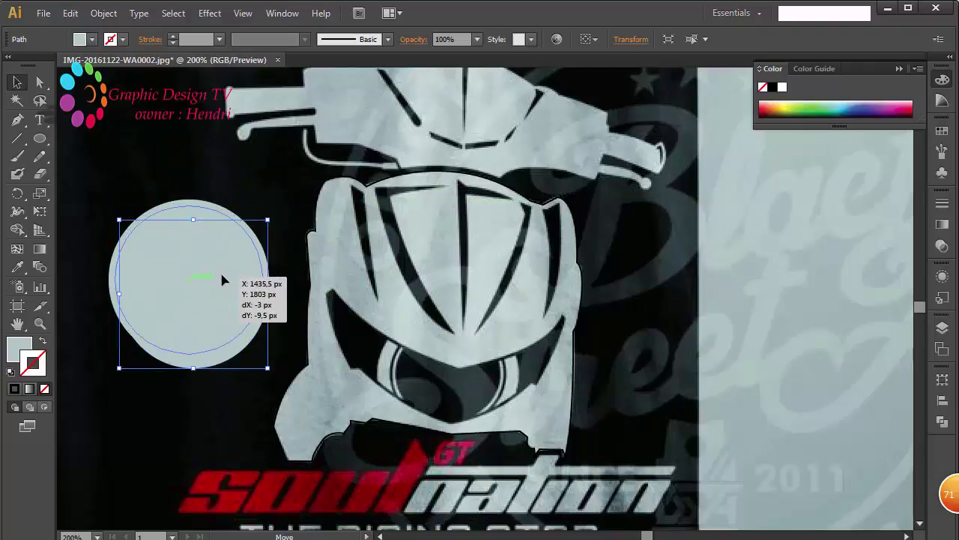
{"action": "left_click_drag", "start_coordinate": [222, 275], "coordinate": [219, 260]}
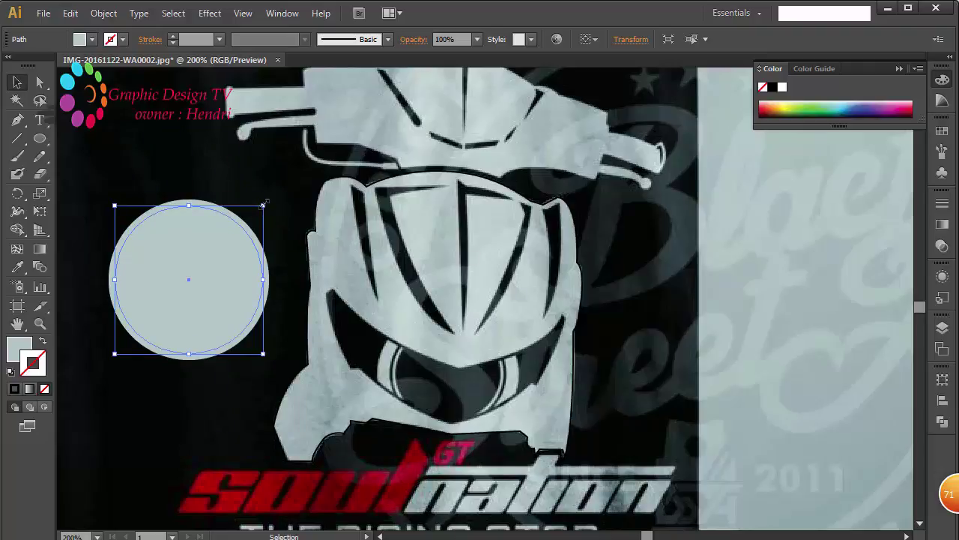
{"action": "left_click_drag", "start_coordinate": [264, 203], "coordinate": [258, 210]}
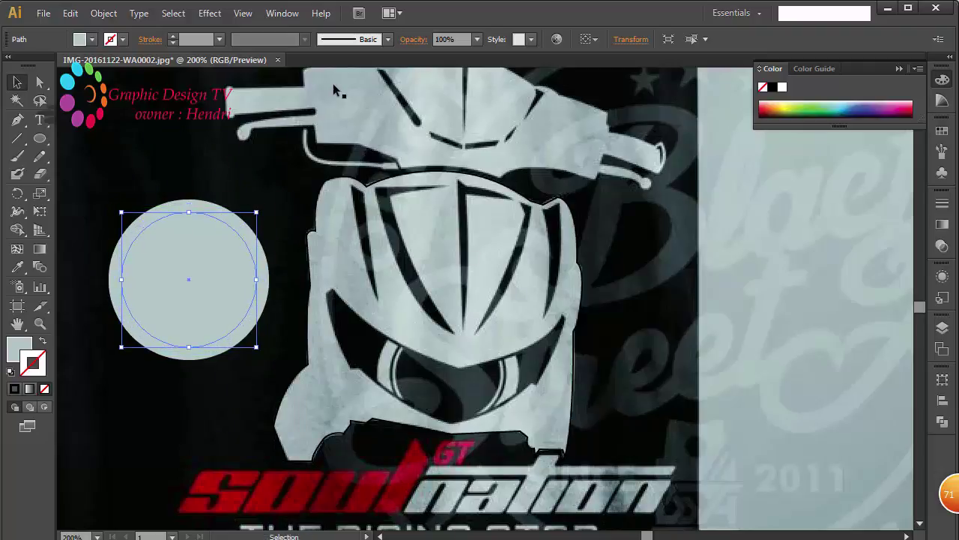
{"action": "left_click", "coordinate": [809, 103]}
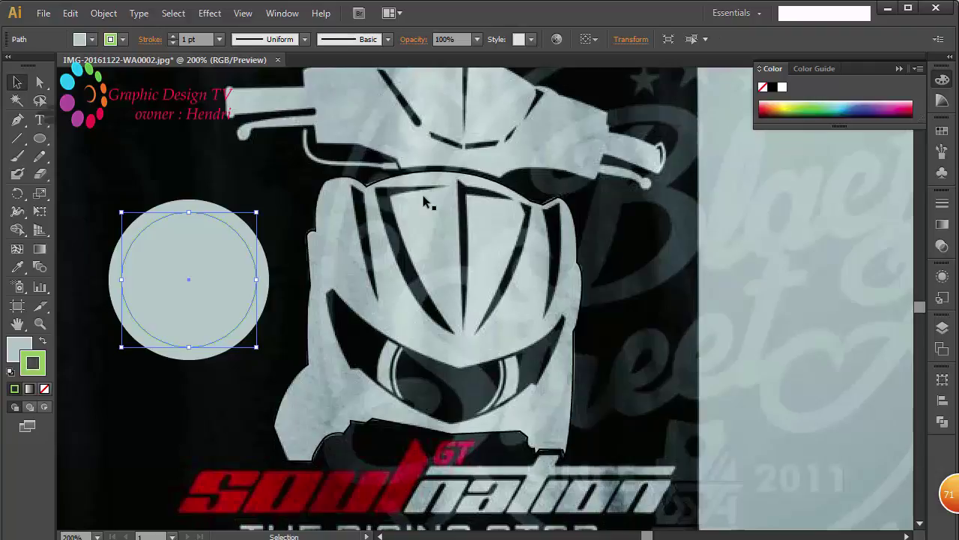
{"action": "left_click", "coordinate": [43, 344]}
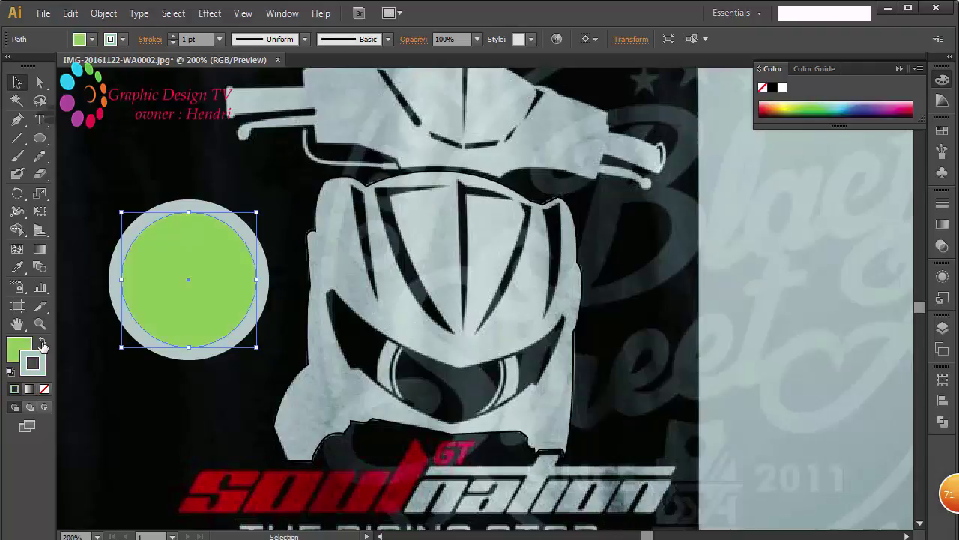
{"action": "left_click", "coordinate": [148, 412]}
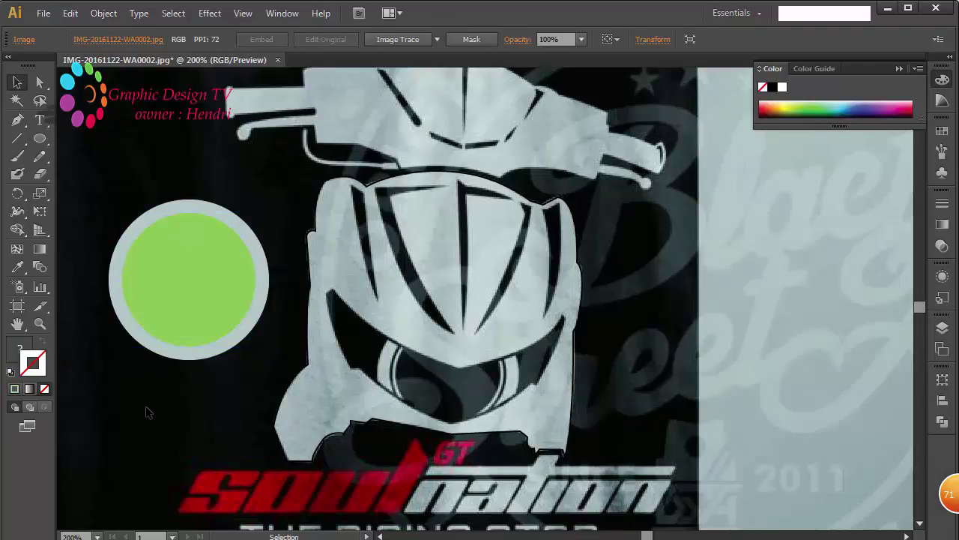
{"action": "left_click", "coordinate": [166, 230]}
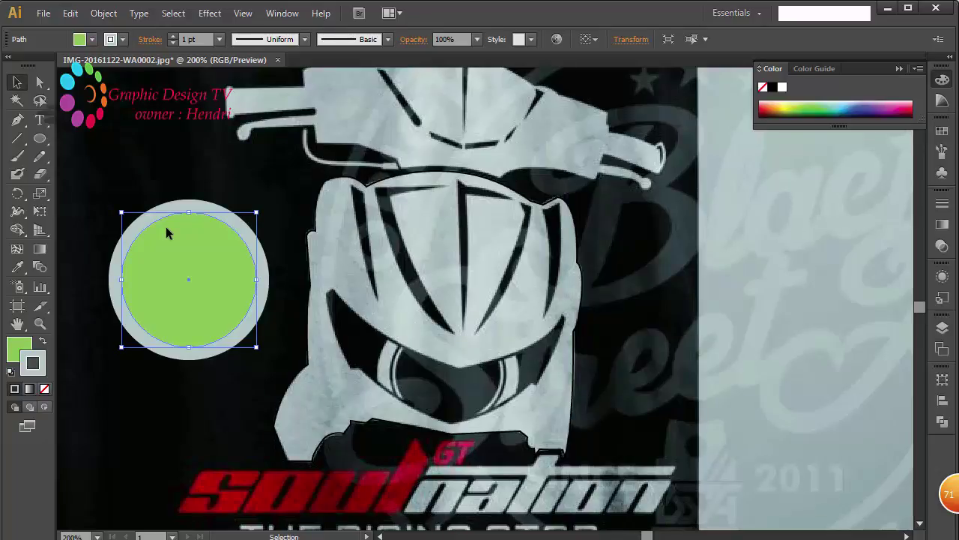
Duplicate and shrink the green circle into a centred teal circle with no outline
{"action": "key", "text": "super"}
{"action": "key", "text": "super"}
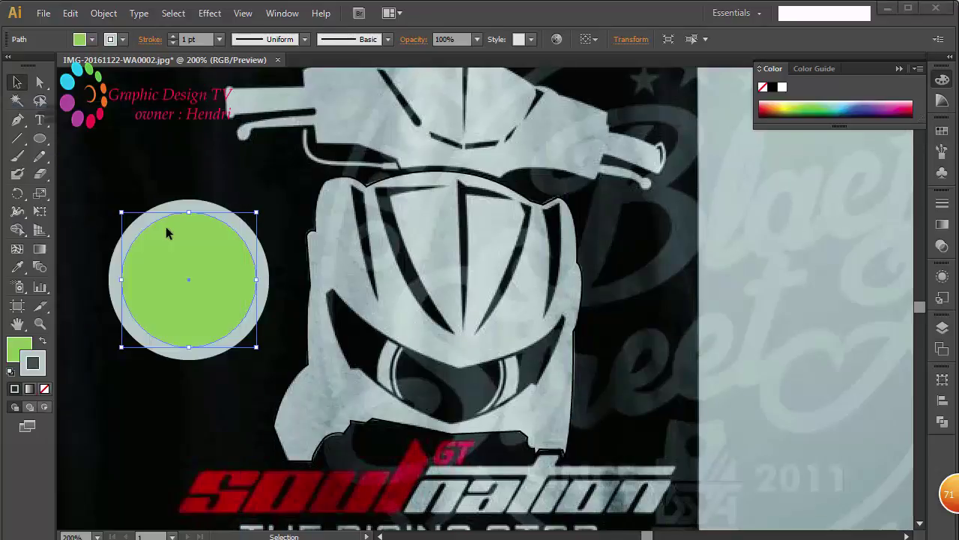
{"action": "key", "text": "alt"}
{"action": "key", "text": "alt"}
{"action": "left_click_drag", "start_coordinate": [178, 253], "coordinate": [189, 275]}
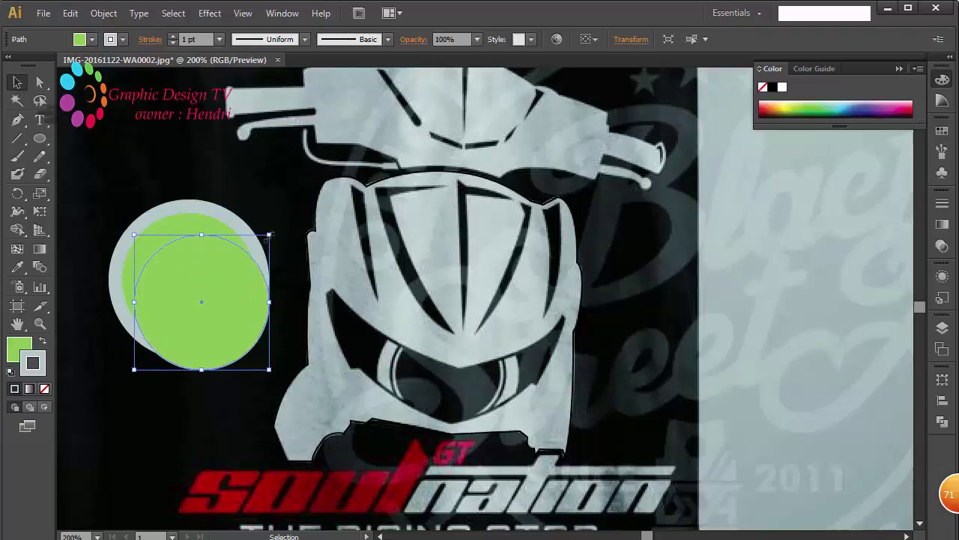
{"action": "left_click_drag", "start_coordinate": [269, 234], "coordinate": [259, 248]}
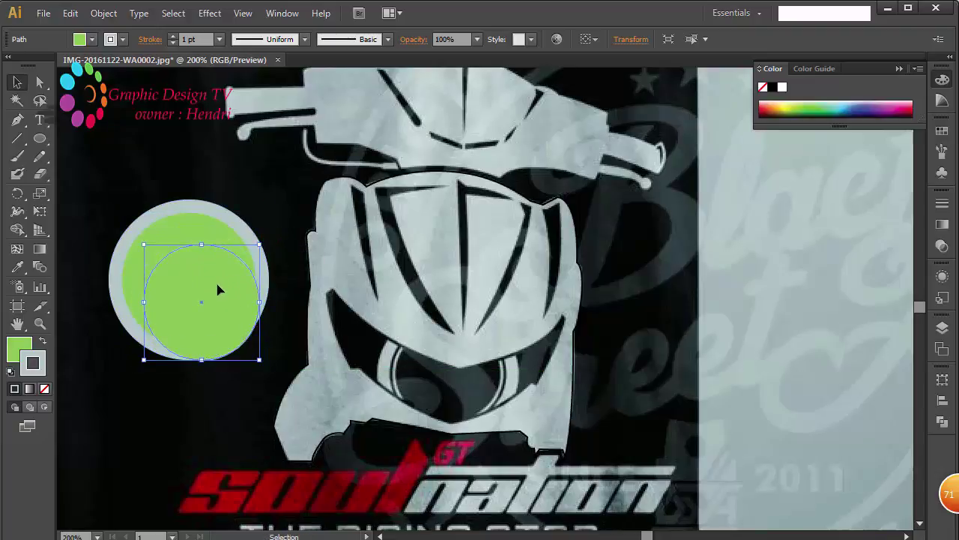
{"action": "left_click_drag", "start_coordinate": [217, 285], "coordinate": [208, 268]}
{"action": "key", "text": "x"}
{"action": "left_click", "coordinate": [832, 105]}
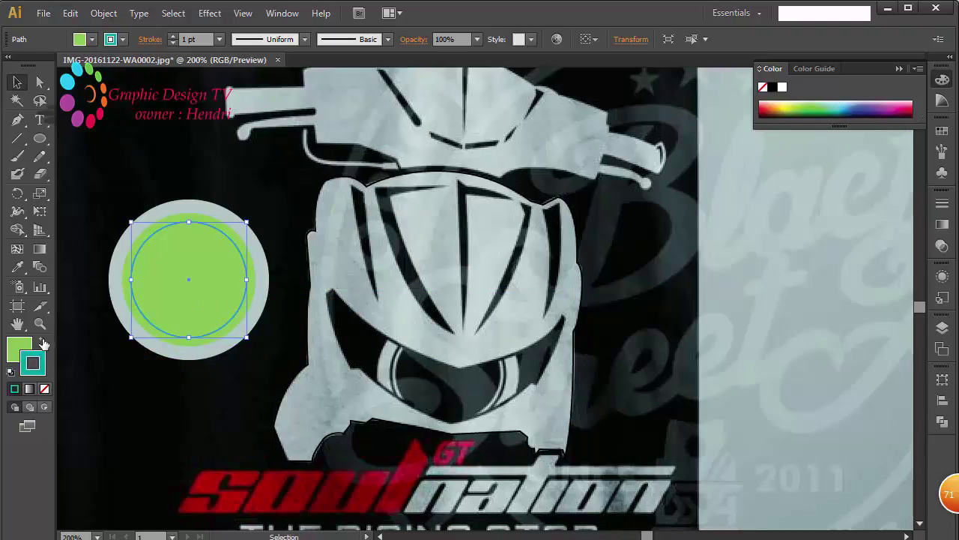
{"action": "left_click", "coordinate": [43, 341]}
{"action": "left_click", "coordinate": [44, 388]}
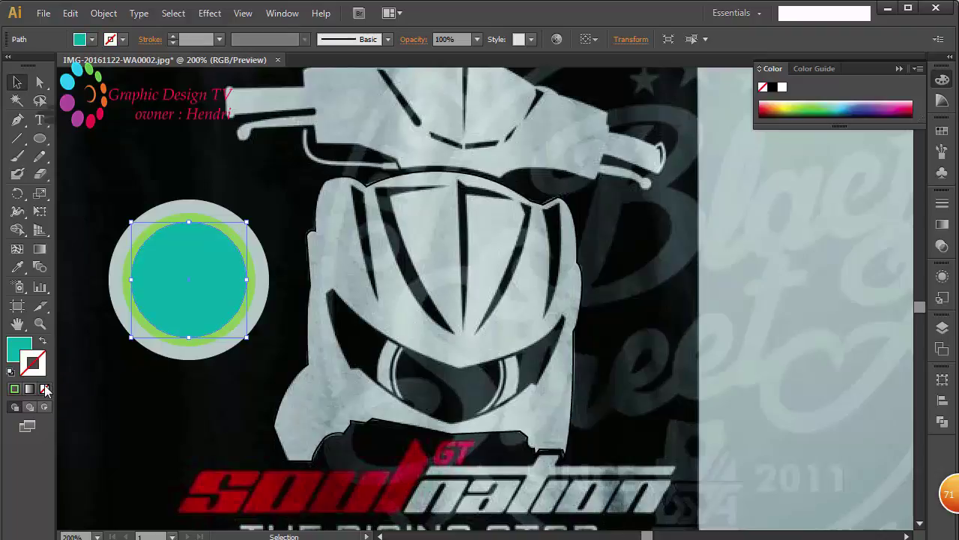
{"action": "left_click", "coordinate": [192, 412]}
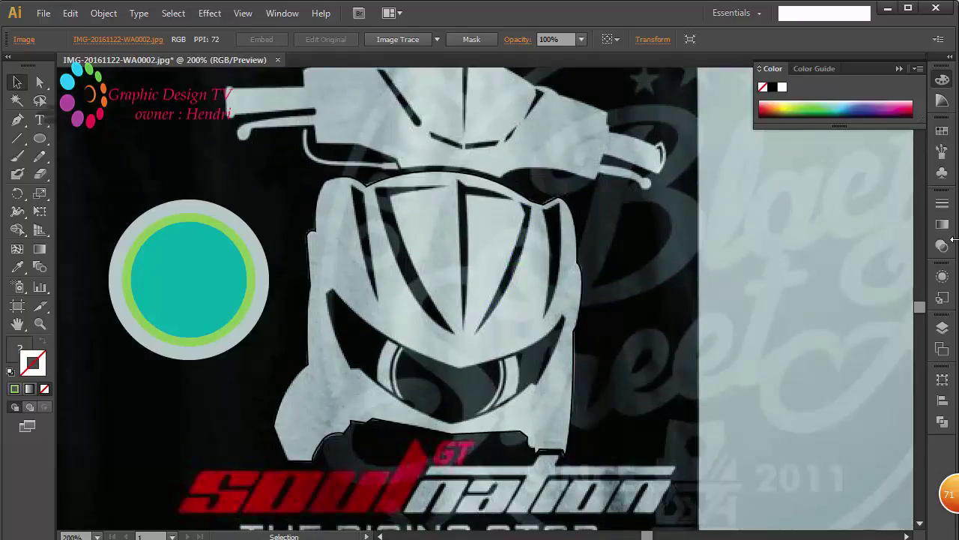
Lock the background photo in Layer 1 of the Layers panel
{"action": "left_click", "coordinate": [942, 328]}
{"action": "left_click", "coordinate": [792, 335]}
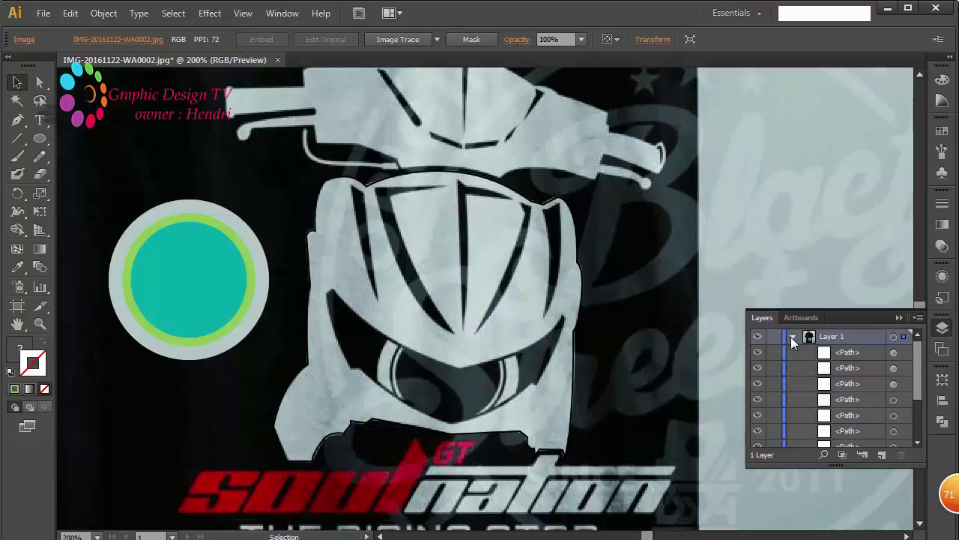
{"action": "left_click_drag", "start_coordinate": [921, 367], "coordinate": [917, 417]}
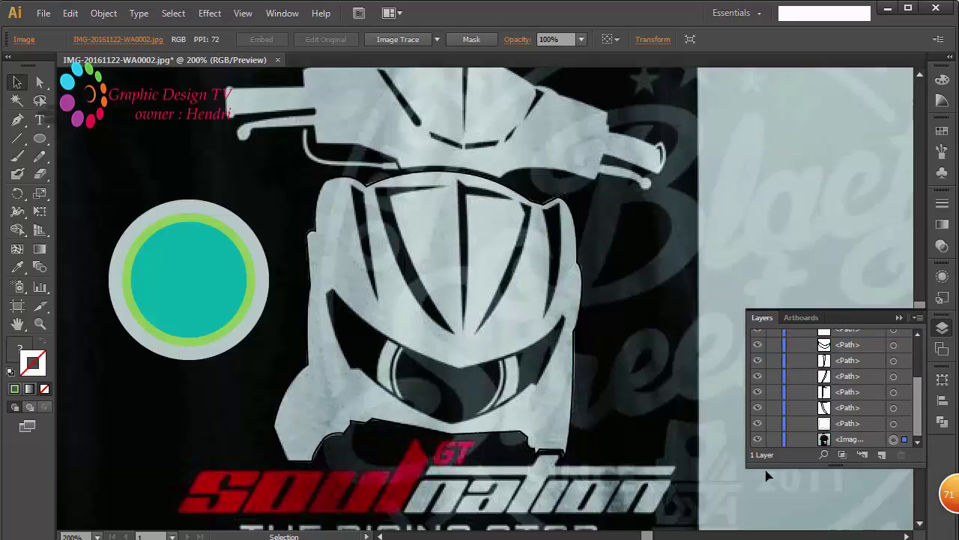
{"action": "left_click", "coordinate": [774, 439]}
{"action": "left_click", "coordinate": [901, 318]}
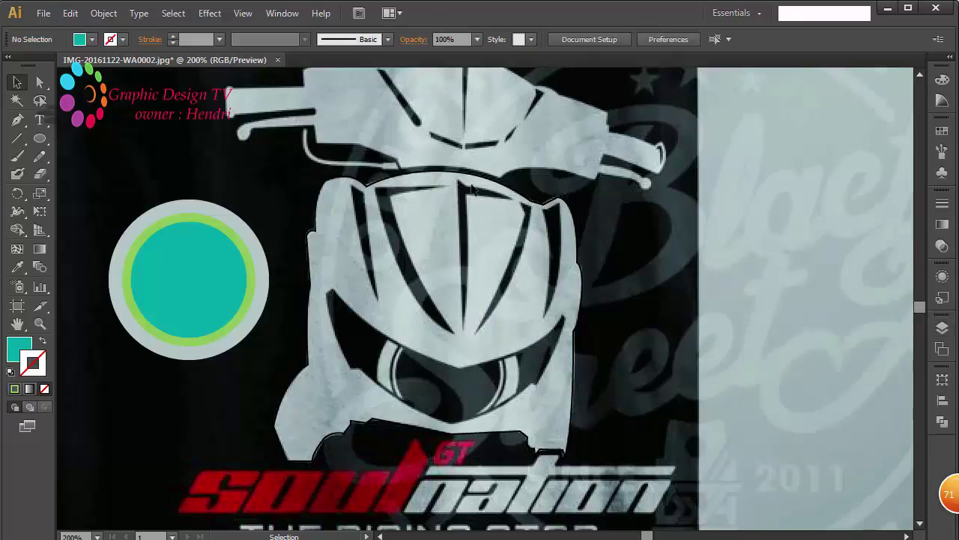
Divide the three stacked circles with Pathfinder and ungroup the resulting pieces
{"action": "left_click_drag", "start_coordinate": [243, 299], "coordinate": [260, 341]}
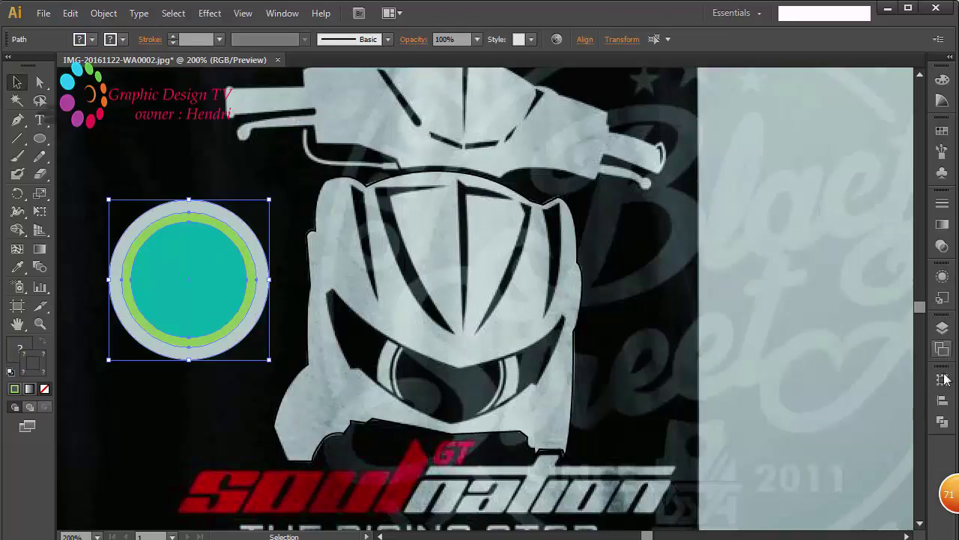
{"action": "left_click", "coordinate": [942, 422]}
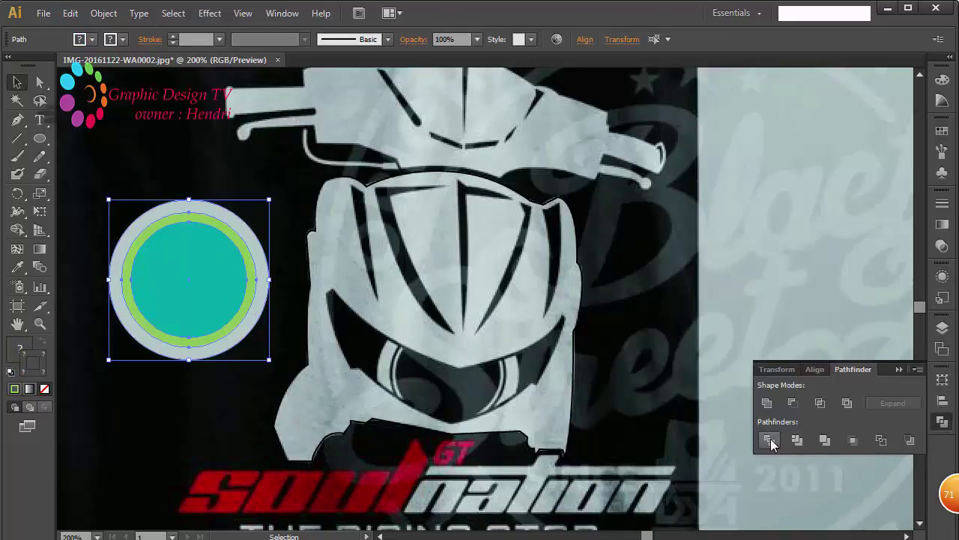
{"action": "left_click", "coordinate": [769, 440]}
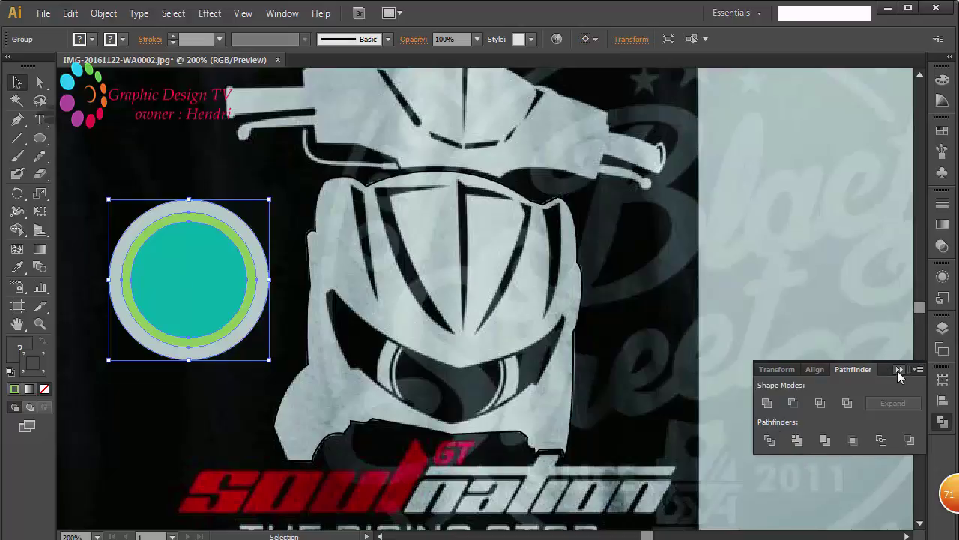
{"action": "left_click", "coordinate": [897, 370]}
{"action": "right_click", "coordinate": [214, 259]}
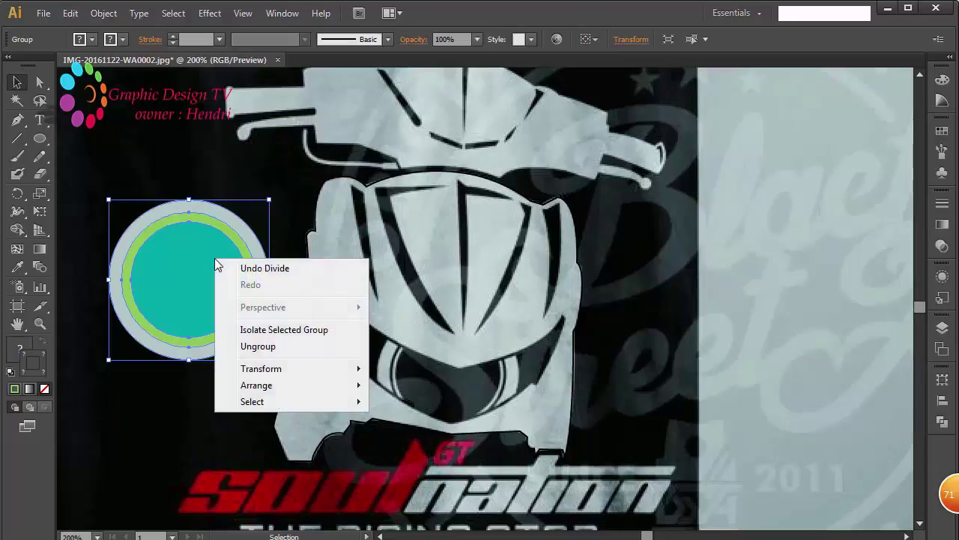
{"action": "left_click", "coordinate": [258, 346]}
{"action": "left_click", "coordinate": [191, 167]}
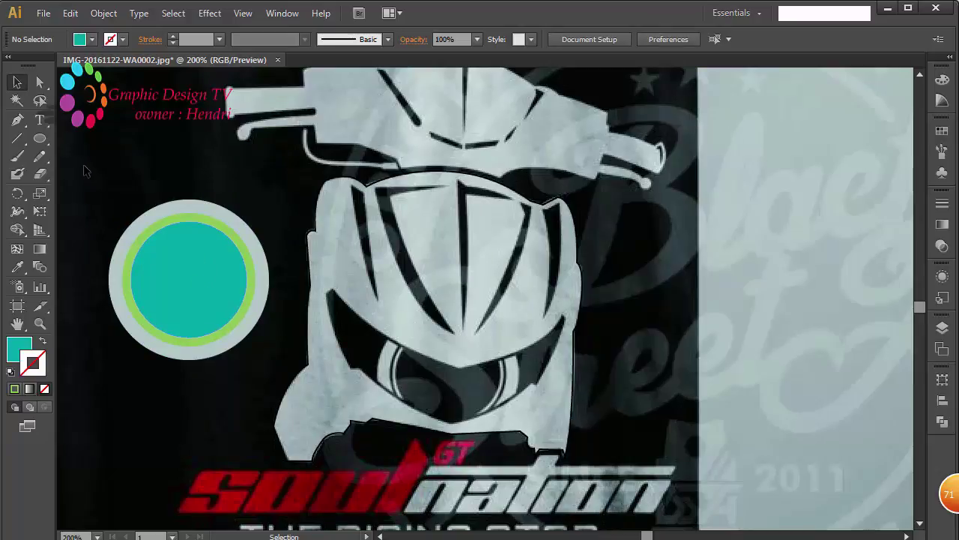
Draw a wide ellipse across the circle and flatten it into a thin band past both sides
{"action": "left_click_drag", "start_coordinate": [128, 186], "coordinate": [255, 330]}
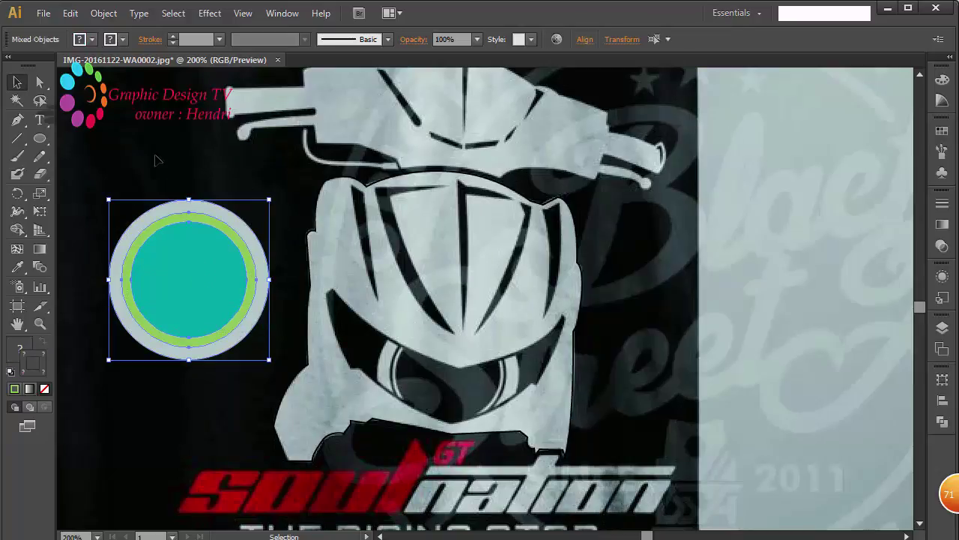
{"action": "left_click", "coordinate": [113, 154]}
{"action": "left_click", "coordinate": [41, 139]}
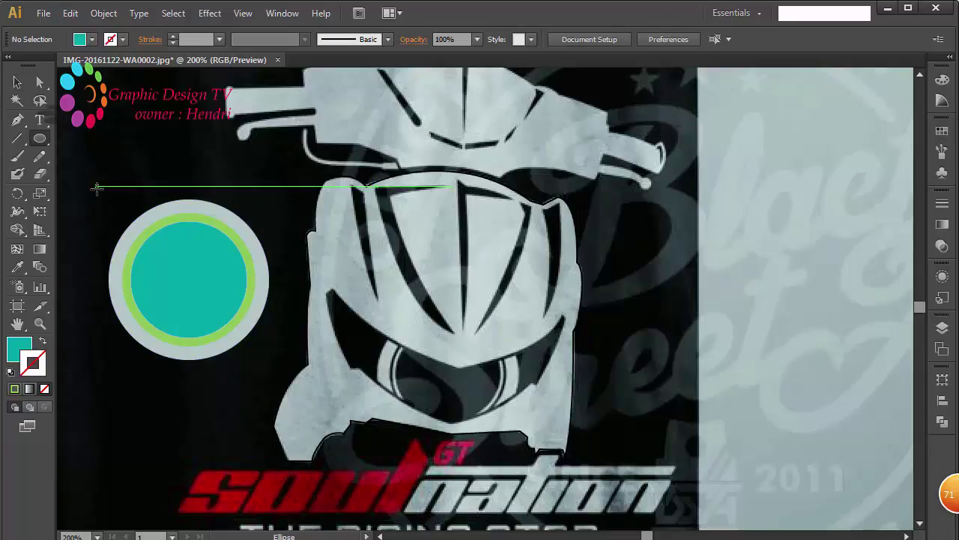
{"action": "left_click_drag", "start_coordinate": [97, 187], "coordinate": [286, 299]}
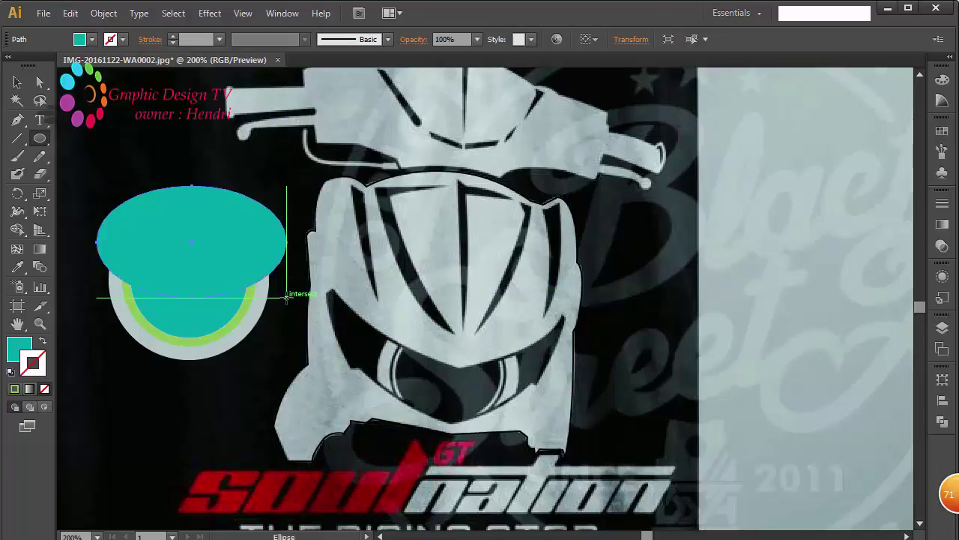
{"action": "key", "text": "v"}
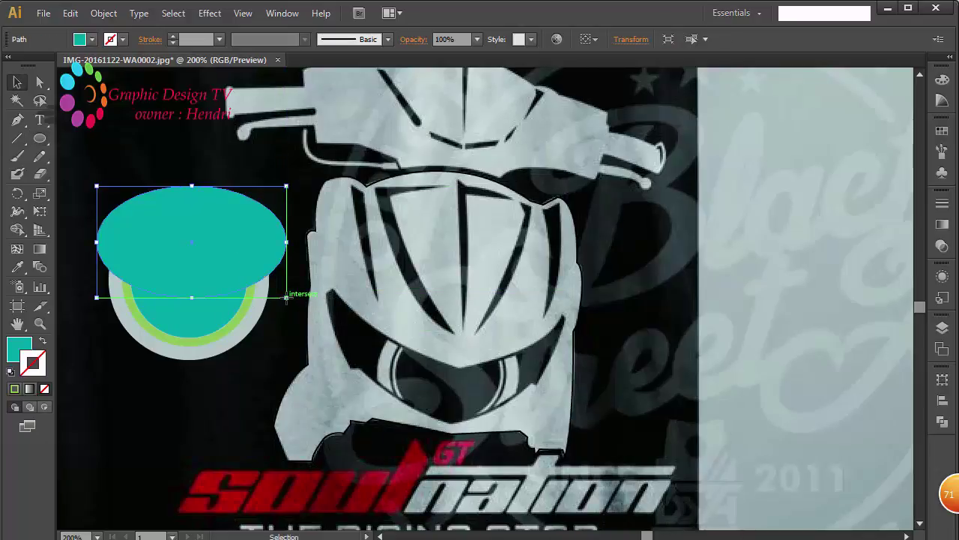
{"action": "left_click_drag", "start_coordinate": [191, 186], "coordinate": [182, 266]}
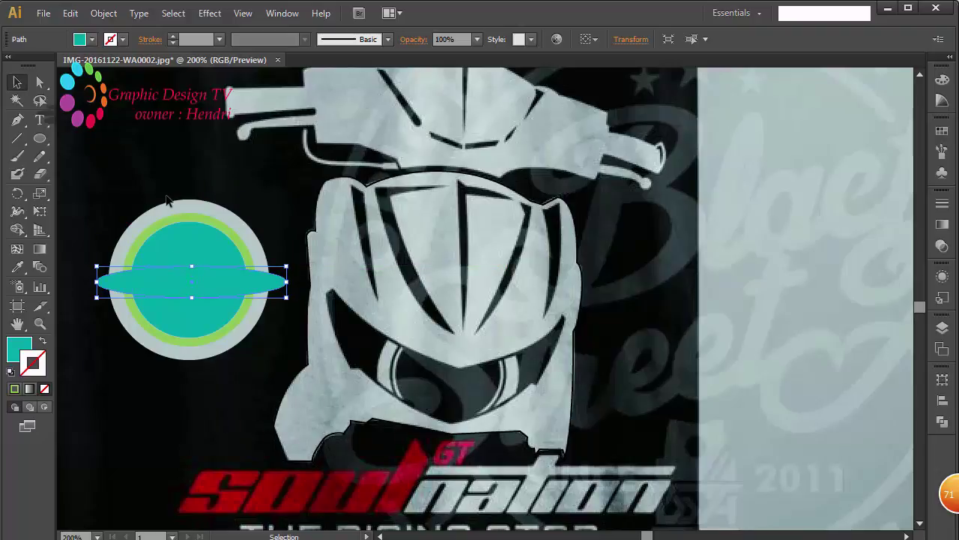
{"action": "left_click_drag", "start_coordinate": [118, 170], "coordinate": [229, 317]}
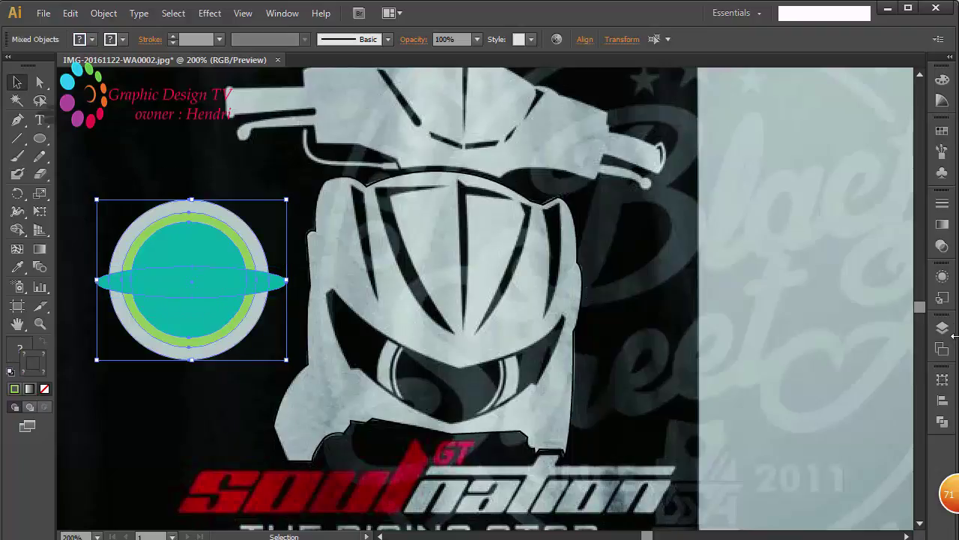
Divide the circle along the ellipse's outline with Pathfinder and ungroup the pieces
{"action": "left_click", "coordinate": [943, 422]}
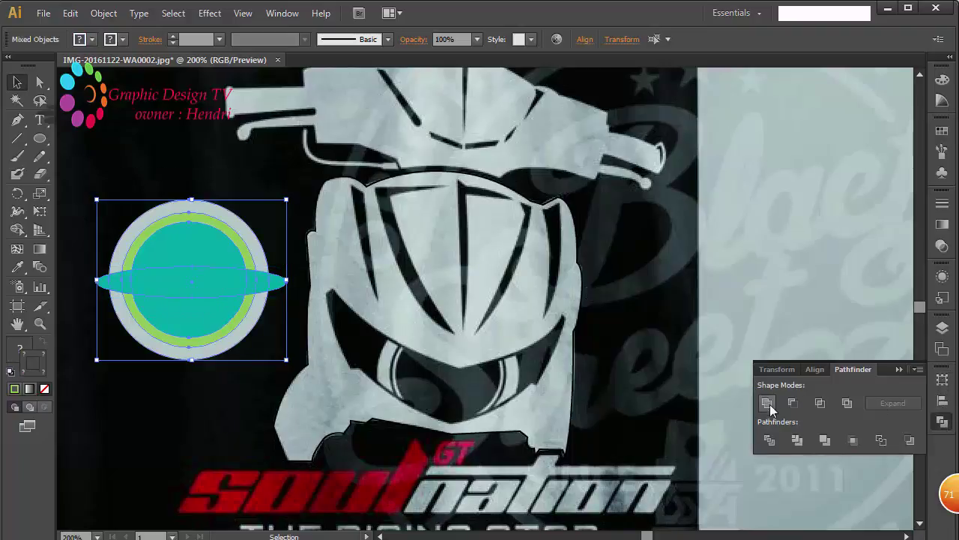
{"action": "left_click", "coordinate": [769, 440]}
{"action": "right_click", "coordinate": [216, 282]}
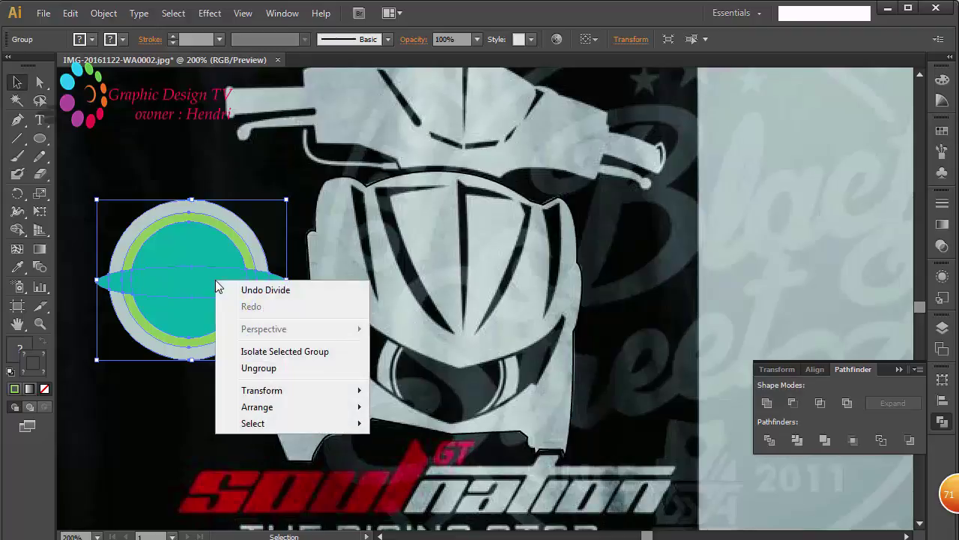
{"action": "left_click", "coordinate": [259, 368]}
{"action": "key", "text": "ctrl+shift+a"}
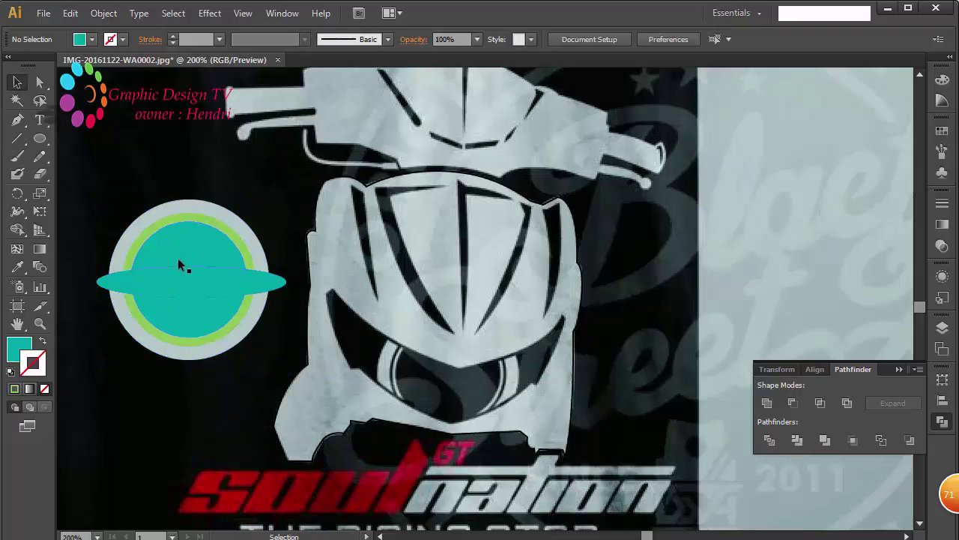
Delete the ellipse's middle strip and its left and right tip pieces
{"action": "left_click", "coordinate": [179, 286]}
{"action": "key", "text": "Delete"}
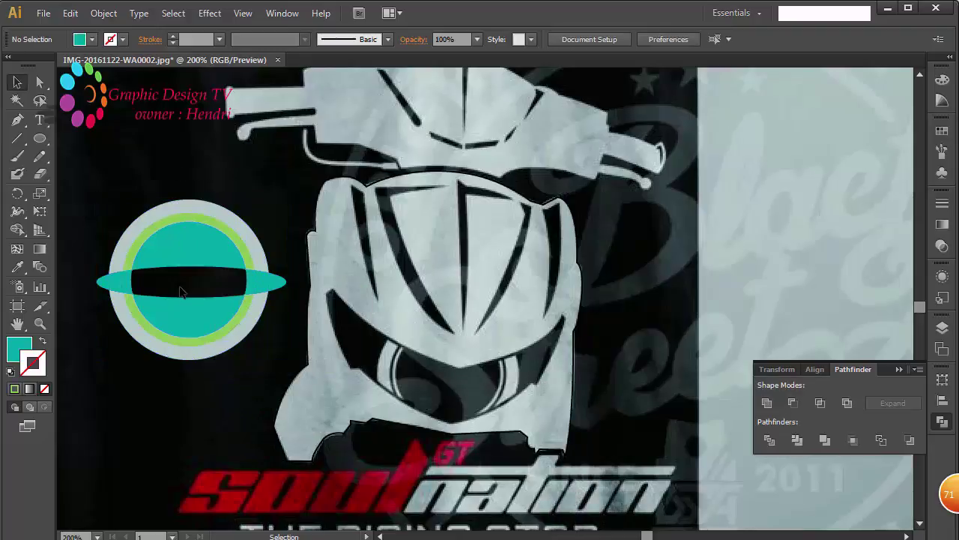
{"action": "left_click", "coordinate": [105, 284]}
{"action": "key", "text": "Delete"}
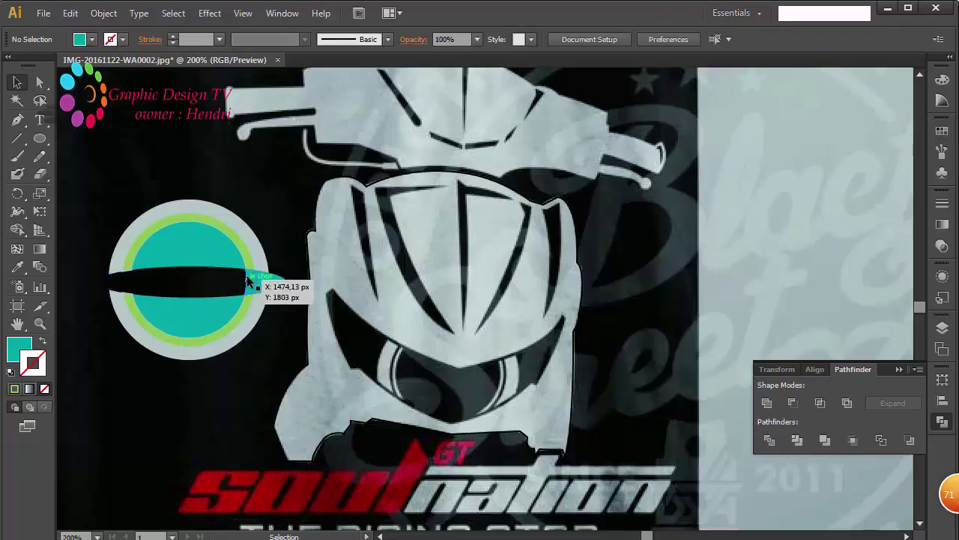
{"action": "left_click", "coordinate": [253, 280]}
{"action": "key", "text": "Delete"}
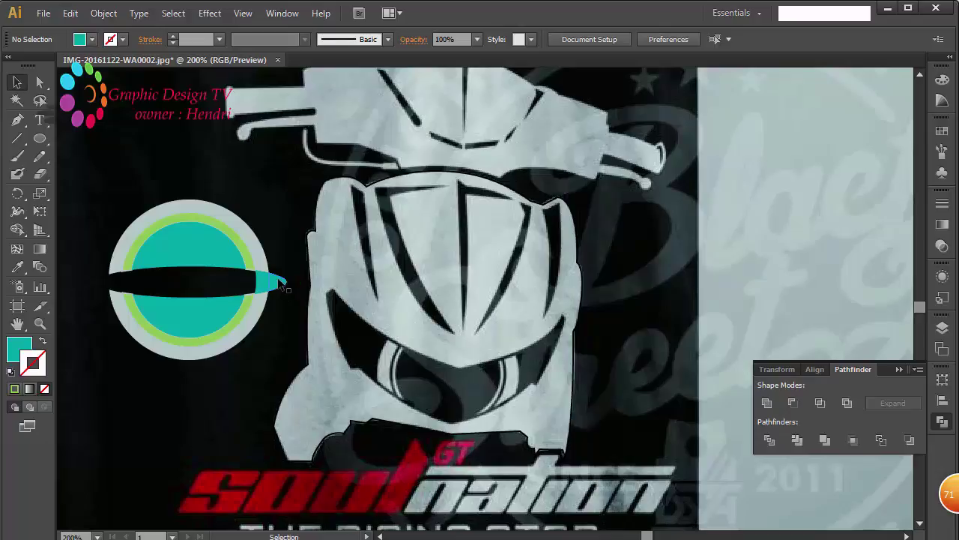
{"action": "left_click", "coordinate": [278, 284]}
{"action": "left_click_drag", "start_coordinate": [288, 293], "coordinate": [264, 284]}
{"action": "key", "text": "Delete"}
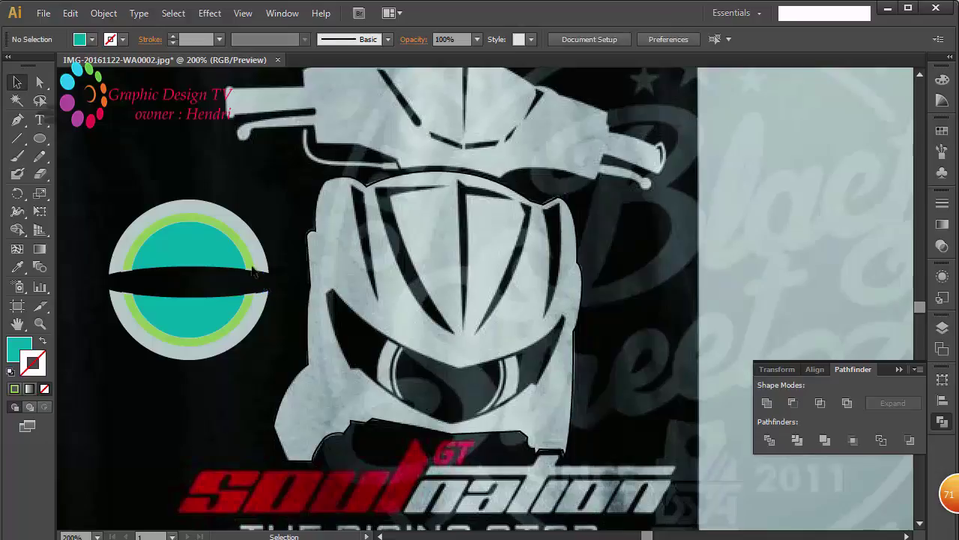
{"action": "left_click_drag", "start_coordinate": [241, 356], "coordinate": [128, 168]}
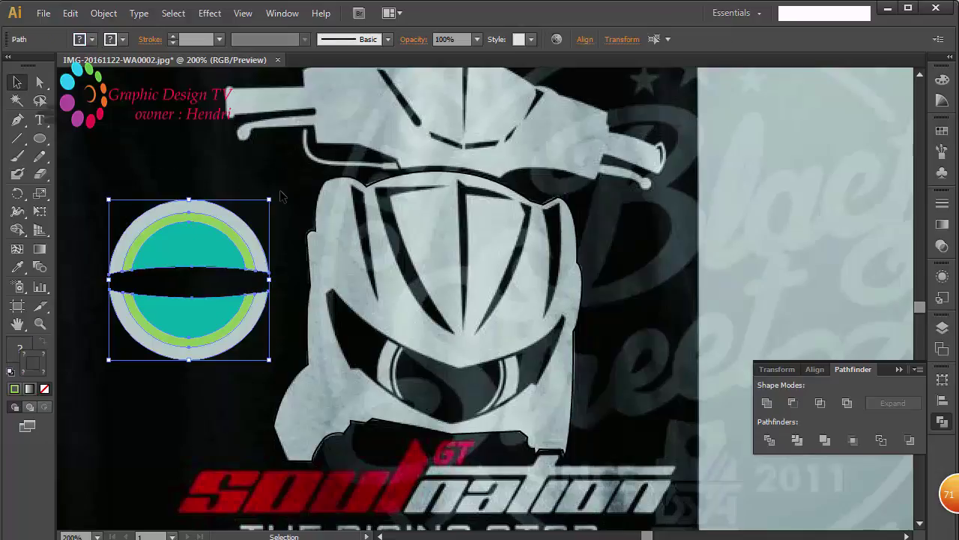
Rotate the circle so the band runs vertically, then delete the left and right teal halves
{"action": "mouse_move", "coordinate": [274, 196]}
{"action": "left_mouse_down"}
{"action": "mouse_move", "coordinate": [278, 375]}
{"action": "mouse_move", "coordinate": [276, 367]}
{"action": "left_mouse_up"}
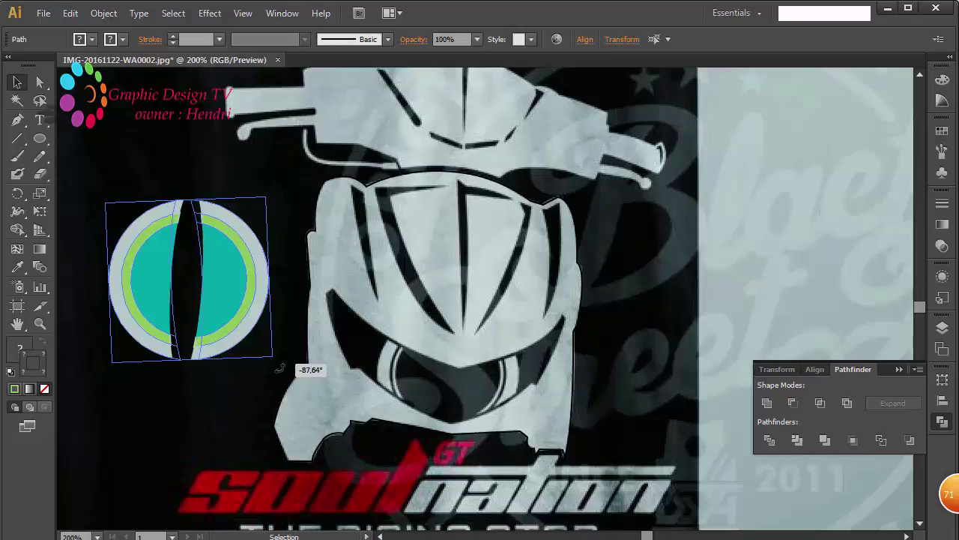
{"action": "left_click", "coordinate": [230, 426]}
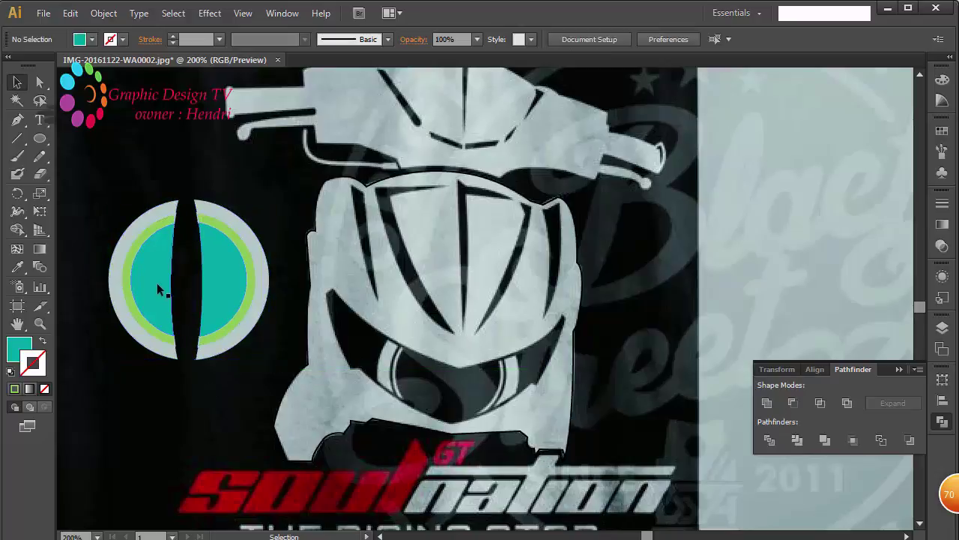
{"action": "left_click", "coordinate": [158, 288]}
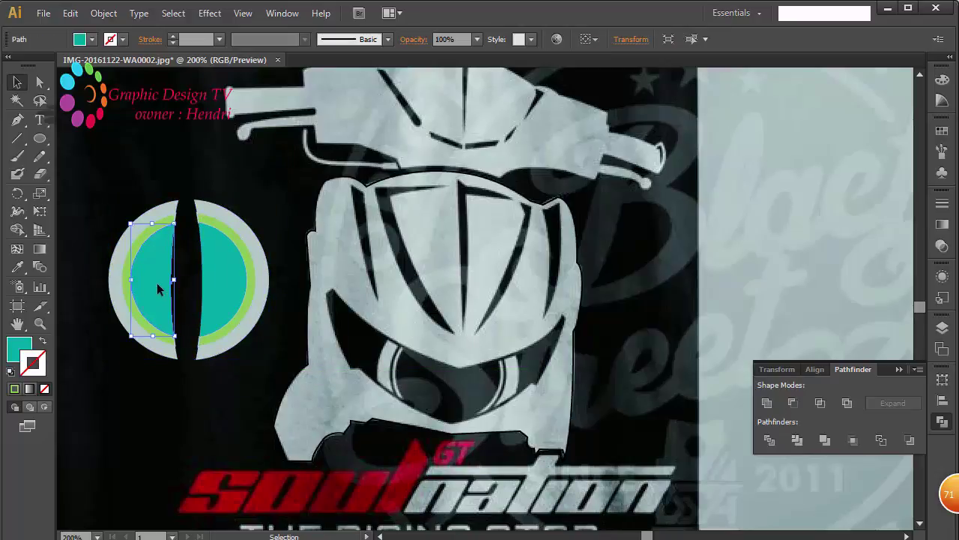
{"action": "key", "text": "Delete"}
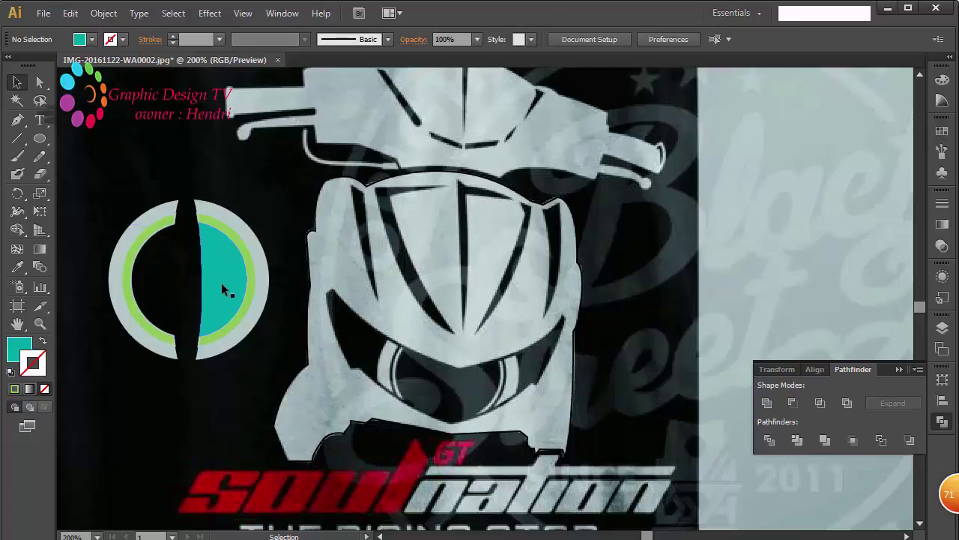
{"action": "left_click", "coordinate": [222, 289]}
{"action": "key", "text": "Delete"}
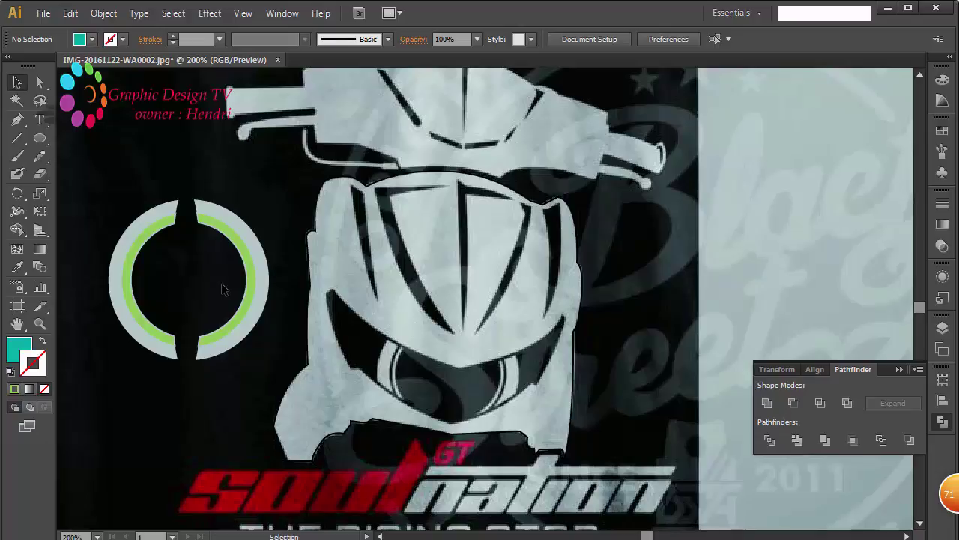
Group the two green half-rings with Ctrl+G, then ungroup them into separate paths
{"action": "left_click", "coordinate": [148, 249]}
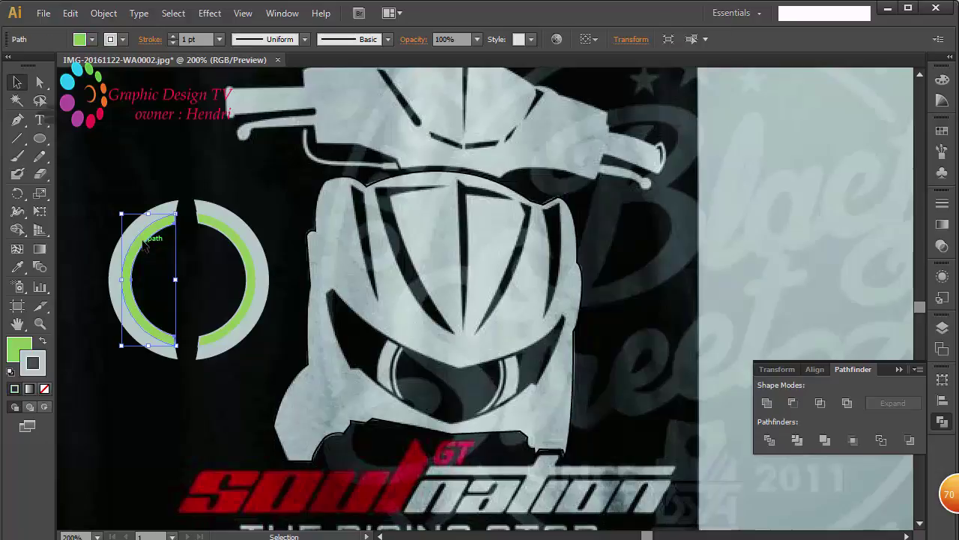
{"action": "left_click", "coordinate": [243, 254]}
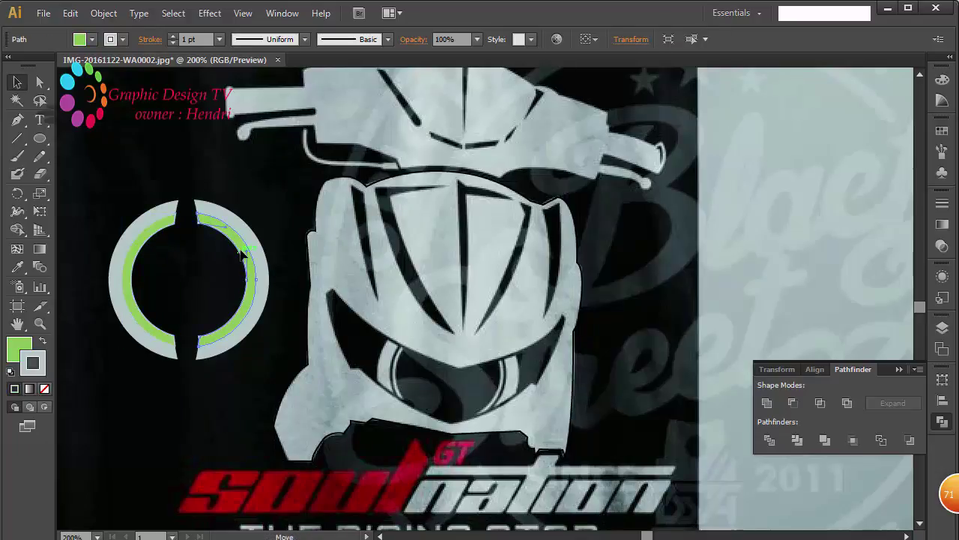
{"action": "left_click", "coordinate": [150, 248], "text": "shift"}
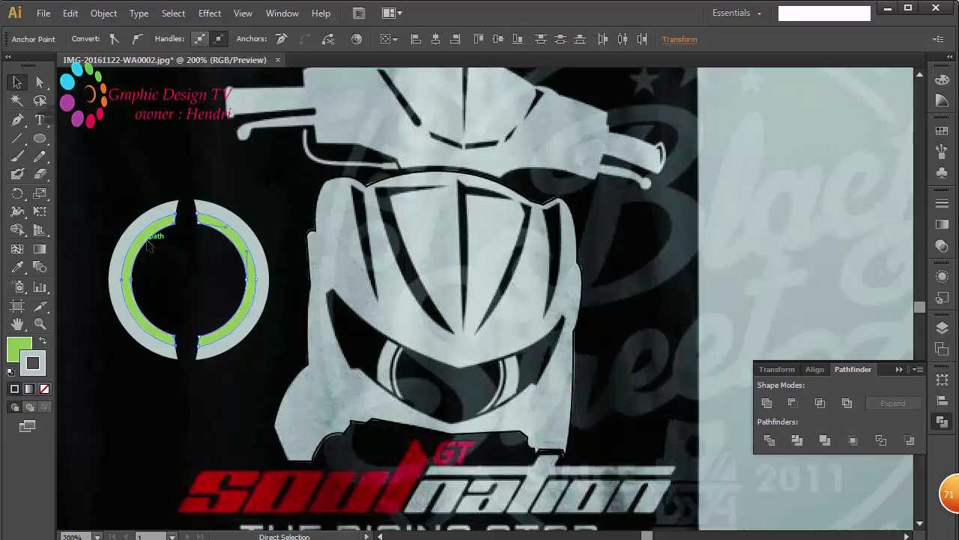
{"action": "key", "text": "ctrl+g"}
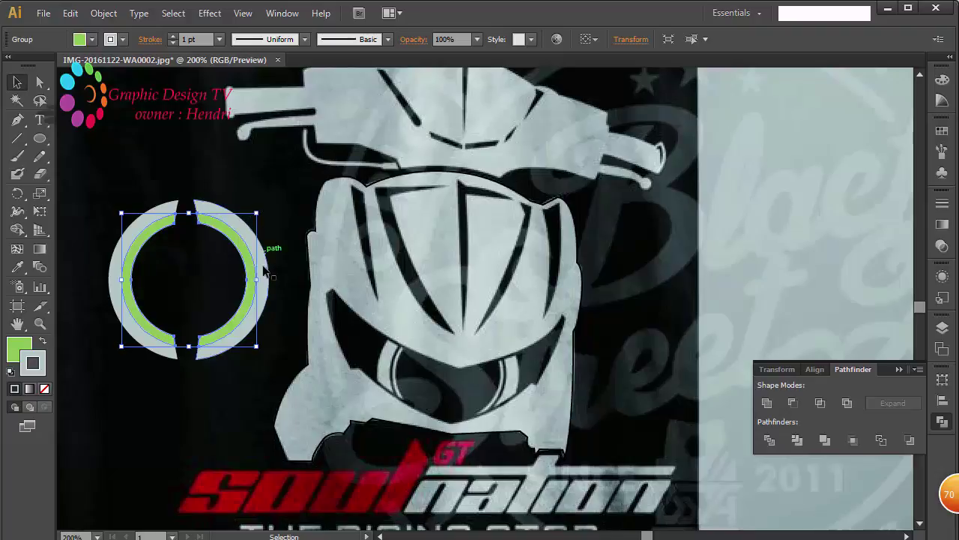
{"action": "left_click", "coordinate": [286, 250]}
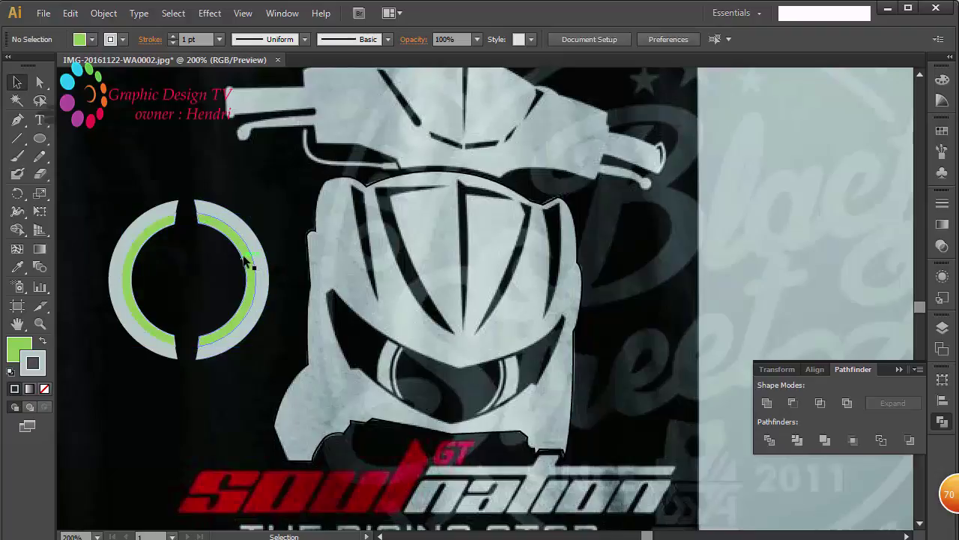
{"action": "left_click", "coordinate": [245, 257]}
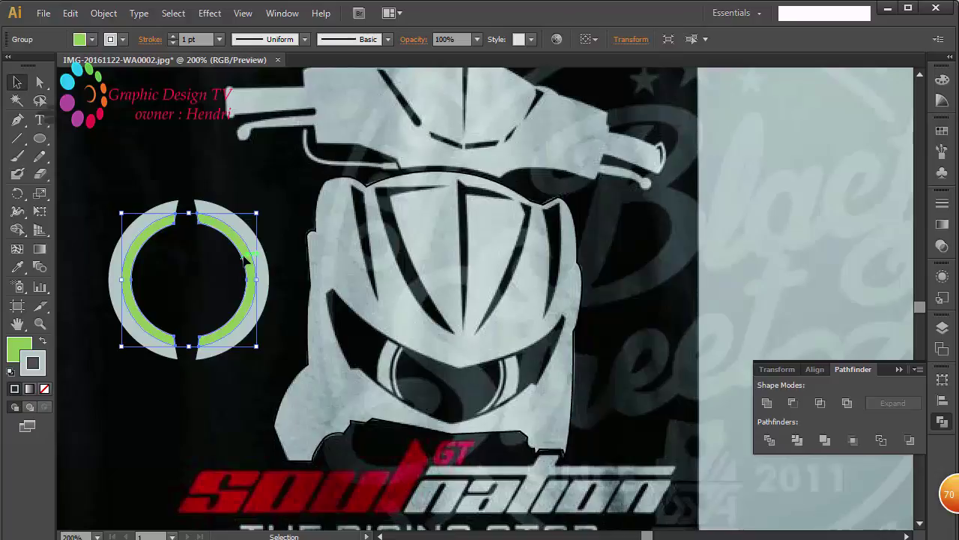
{"action": "right_click", "coordinate": [245, 259]}
{"action": "left_click", "coordinate": [303, 350]}
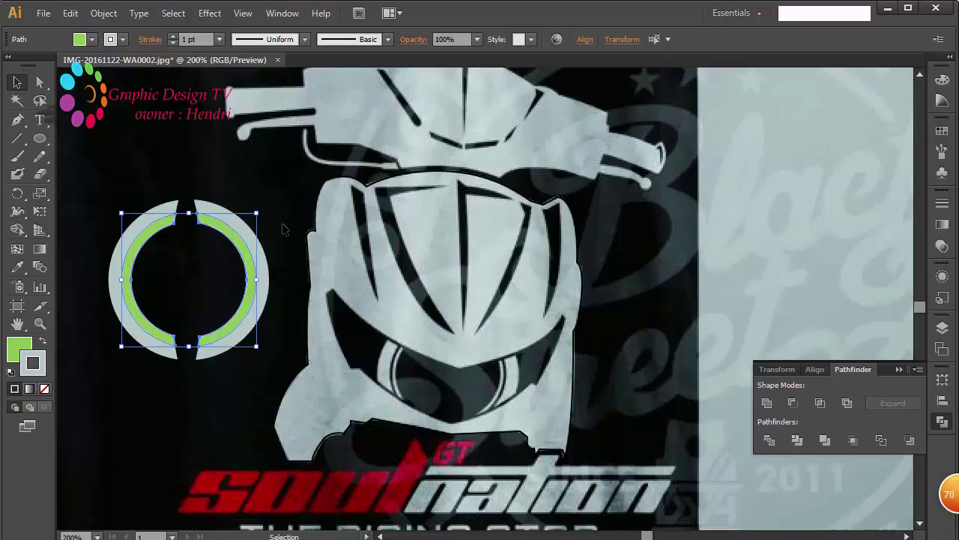
{"action": "left_click", "coordinate": [285, 227]}
Nudge the right green arc slightly left and down
{"action": "left_click", "coordinate": [240, 242]}
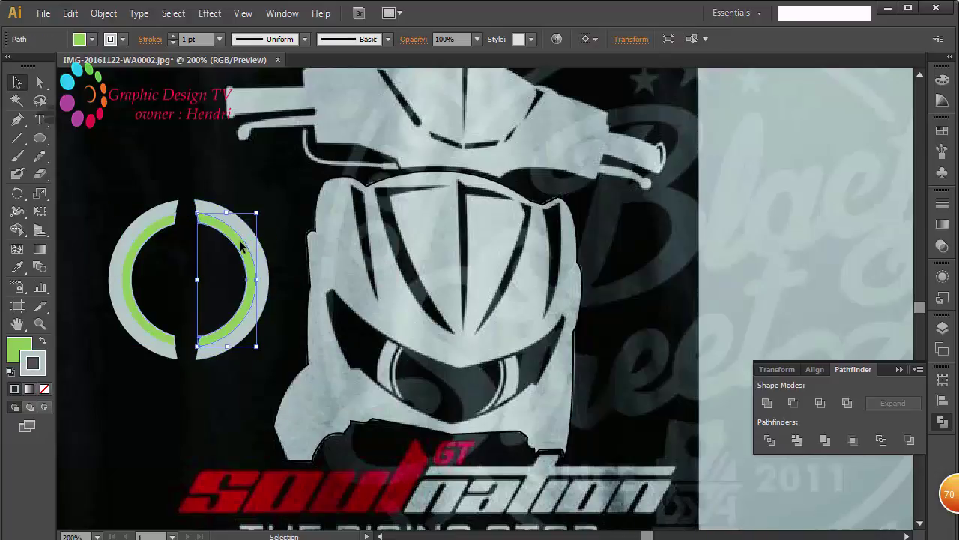
{"action": "key", "text": "Left"}
{"action": "key", "text": "Left"}
{"action": "key", "text": "Left"}
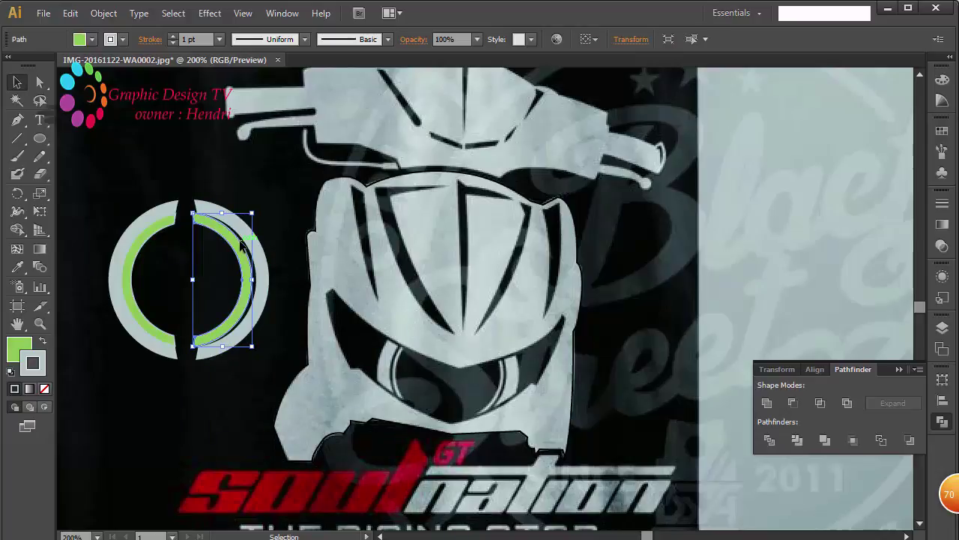
{"action": "key", "text": "Down"}
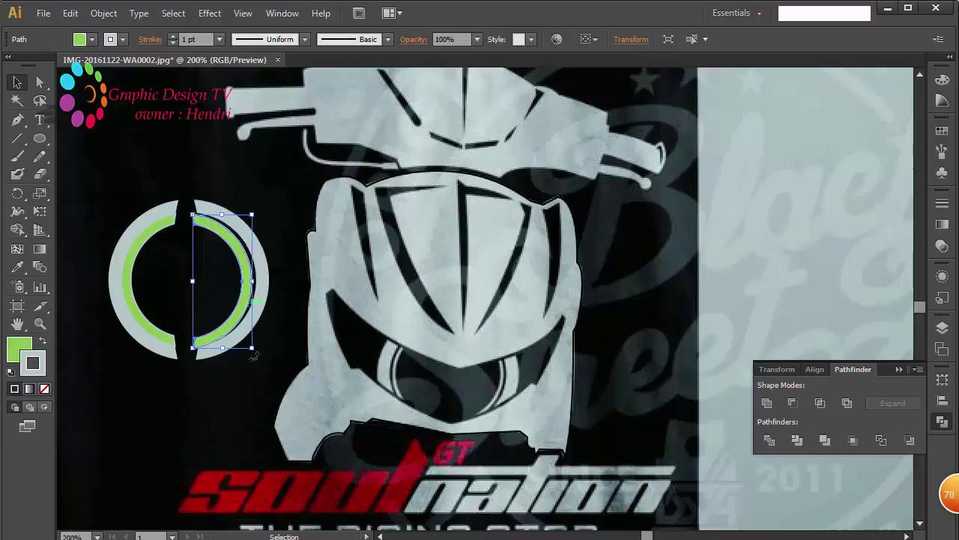
{"action": "left_click", "coordinate": [133, 259]}
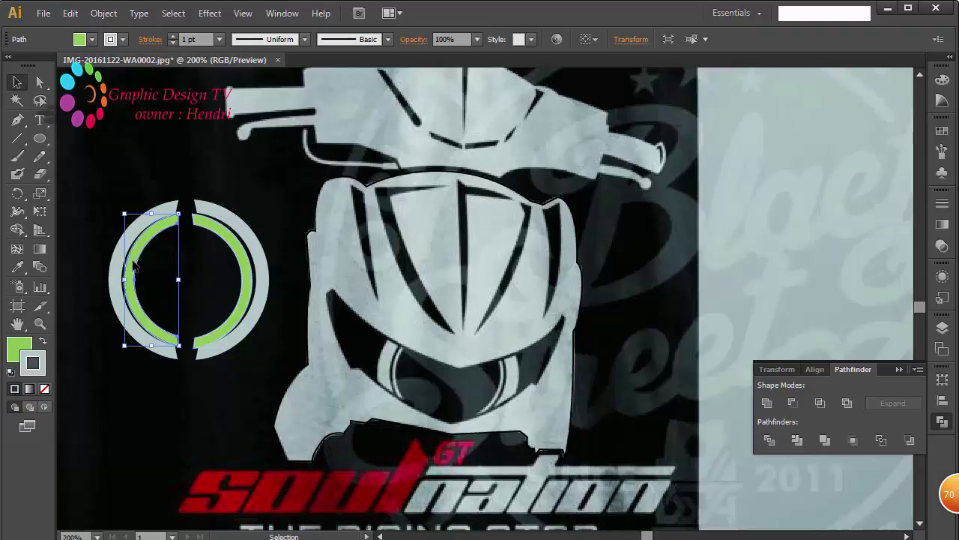
{"action": "key", "text": "Right"}
{"action": "key", "text": "Right"}
{"action": "key", "text": "Right"}
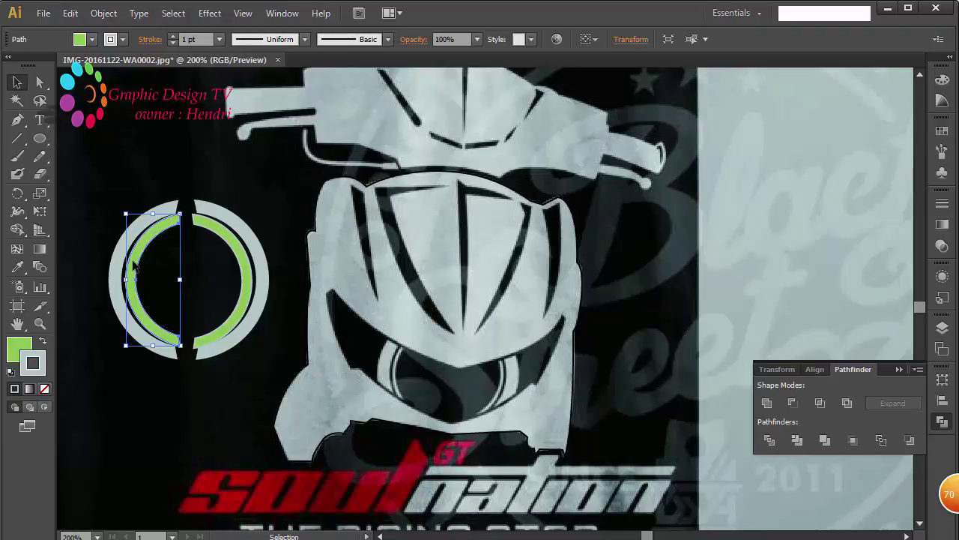
{"action": "key", "text": "Left"}
{"action": "key", "text": "Left"}
{"action": "key", "text": "Left"}
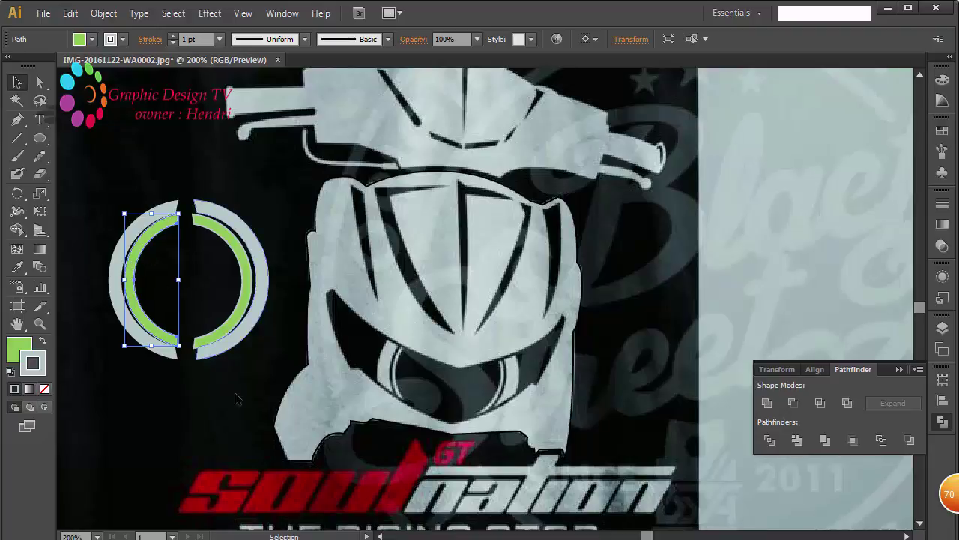
{"action": "left_click", "coordinate": [243, 413]}
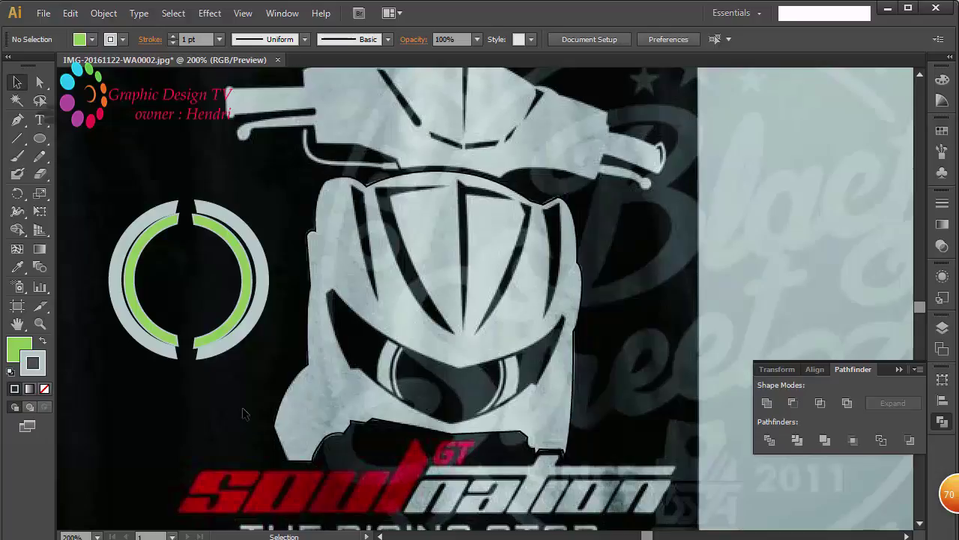
Nudge the left green arc right and down so it sits evenly in the grey ring
{"action": "left_click", "coordinate": [130, 241]}
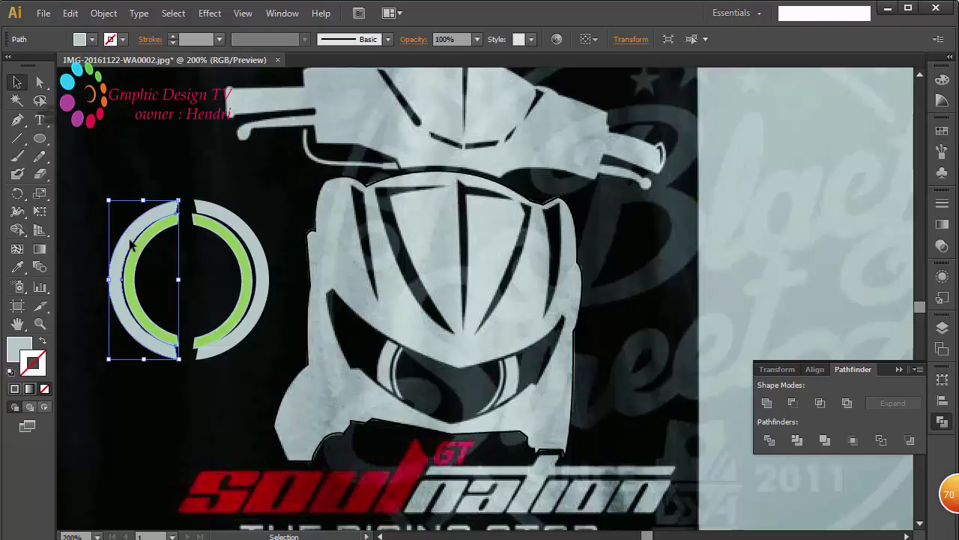
{"action": "left_click", "coordinate": [198, 168]}
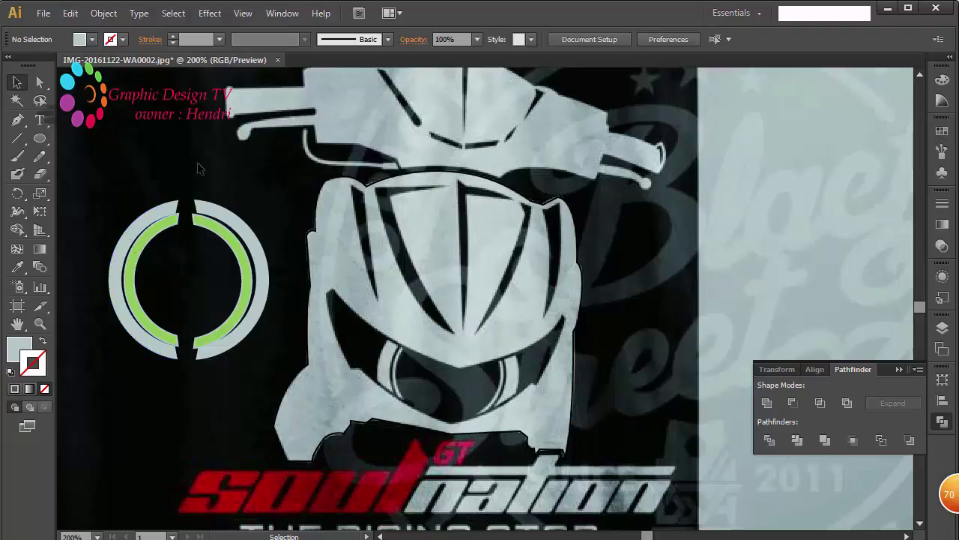
{"action": "left_click", "coordinate": [156, 226]}
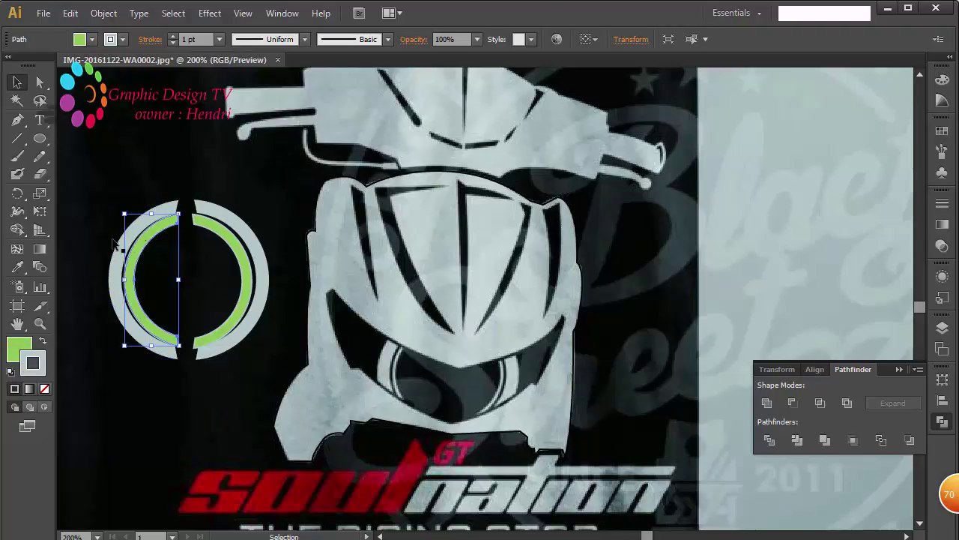
{"action": "left_click", "coordinate": [247, 281]}
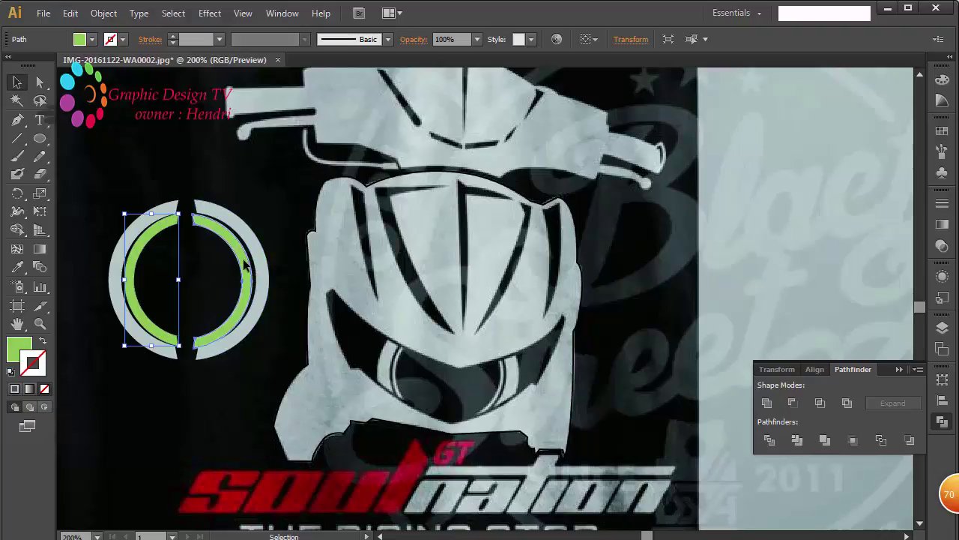
{"action": "left_click", "coordinate": [118, 385]}
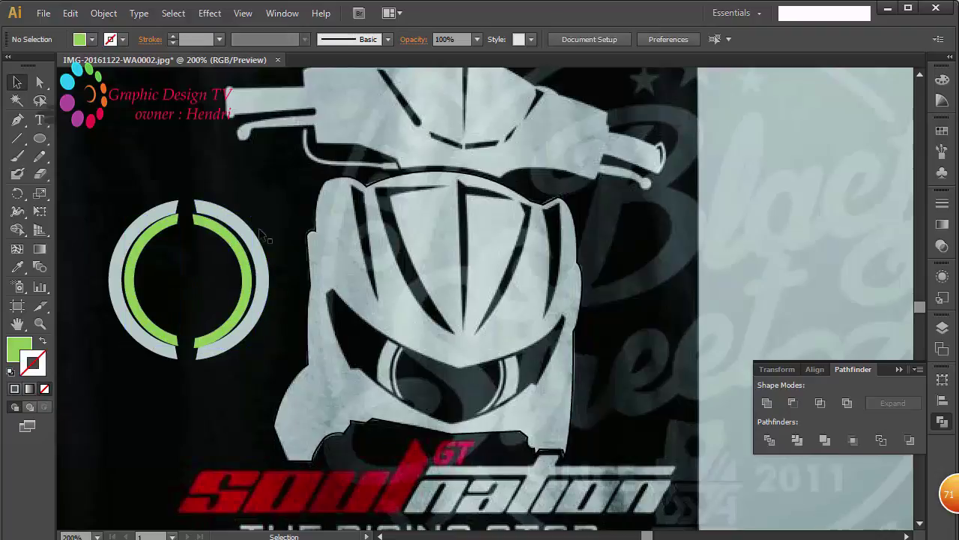
{"action": "left_click", "coordinate": [154, 236]}
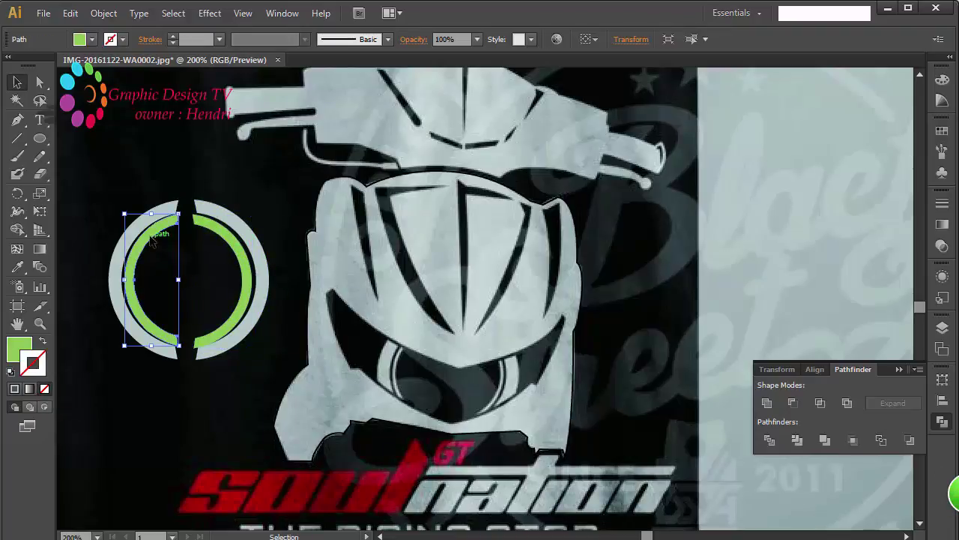
{"action": "key", "text": "Right"}
{"action": "key", "text": "Down"}
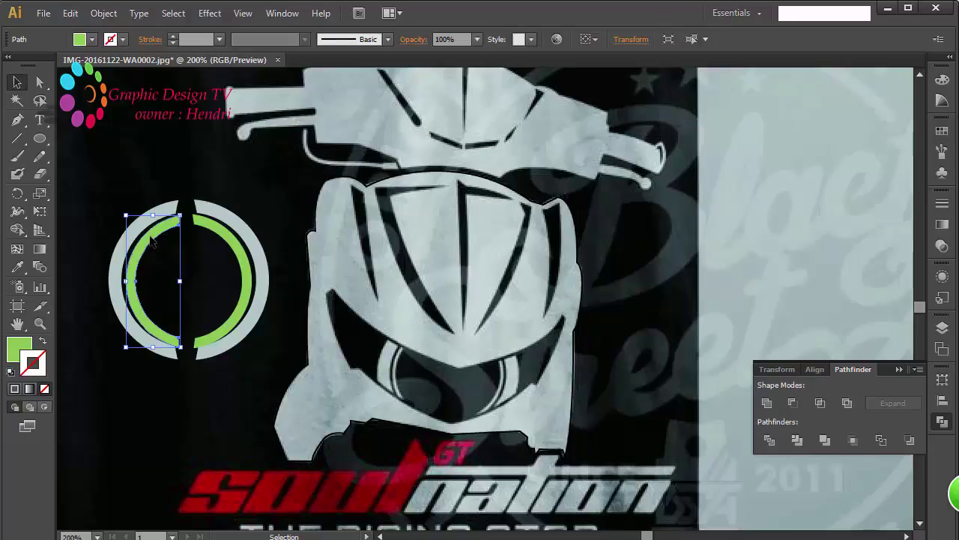
{"action": "key", "text": "Right"}
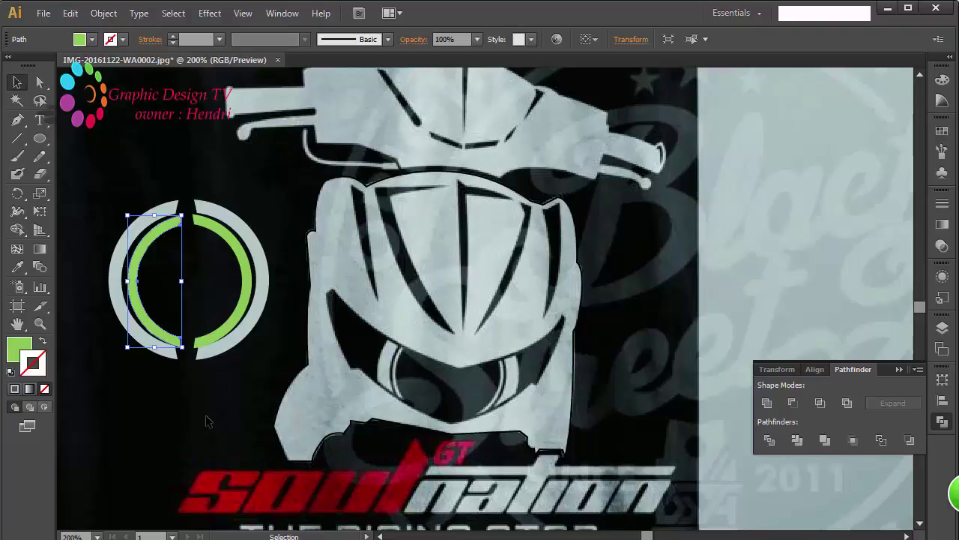
{"action": "left_click", "coordinate": [208, 421]}
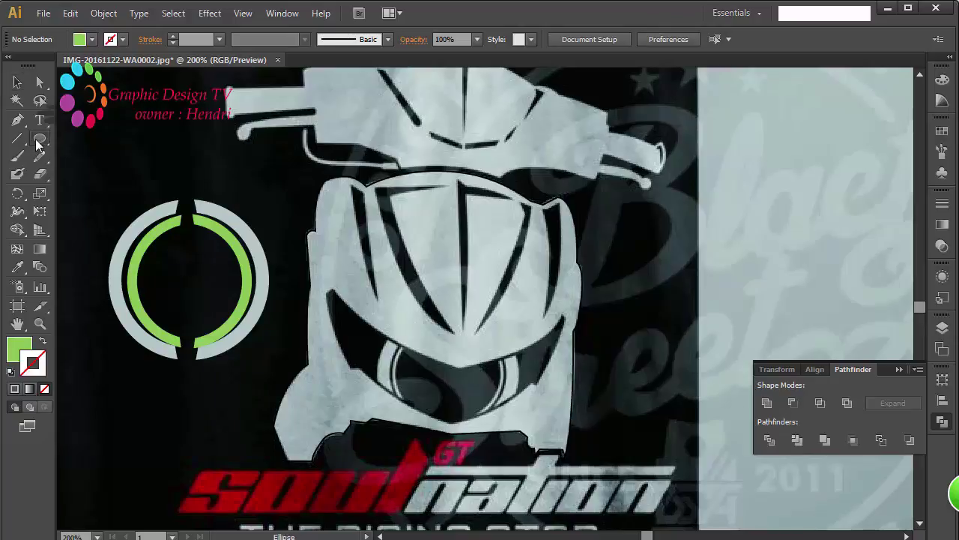
Draw a green rectangle across the ring and move it above the ring
{"action": "left_click_drag", "start_coordinate": [39, 138], "coordinate": [90, 142]}
{"action": "left_click_drag", "start_coordinate": [105, 223], "coordinate": [273, 254]}
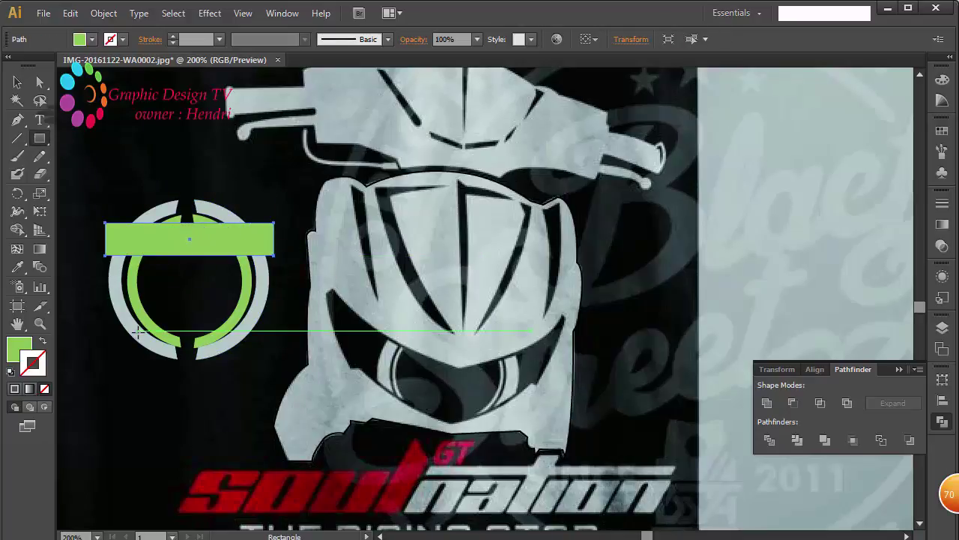
{"action": "key", "text": "v"}
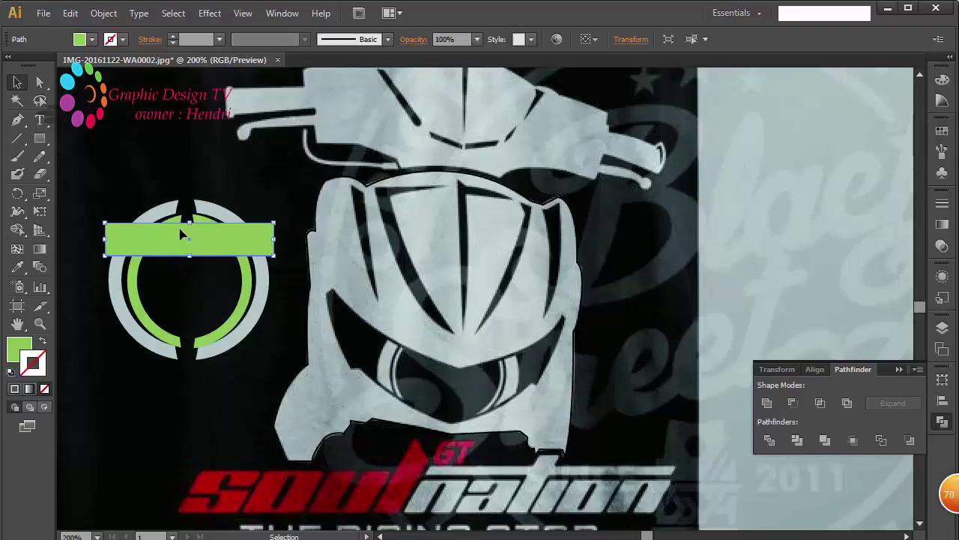
{"action": "left_click", "coordinate": [215, 219], "text": "shift"}
{"action": "left_click_drag", "start_coordinate": [214, 218], "coordinate": [205, 143]}
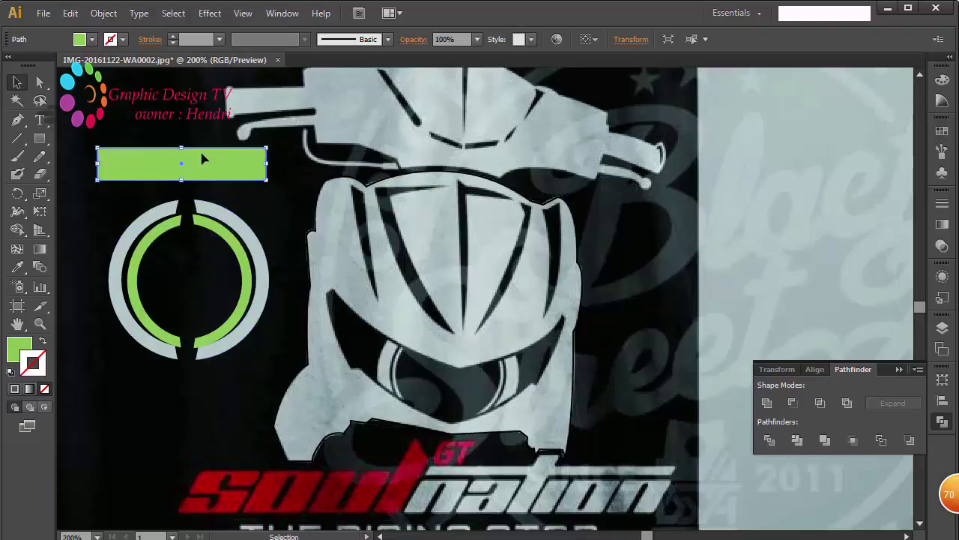
Nudge the left green half-ring slightly left and up
{"action": "left_click", "coordinate": [135, 232]}
{"action": "left_click", "coordinate": [147, 240]}
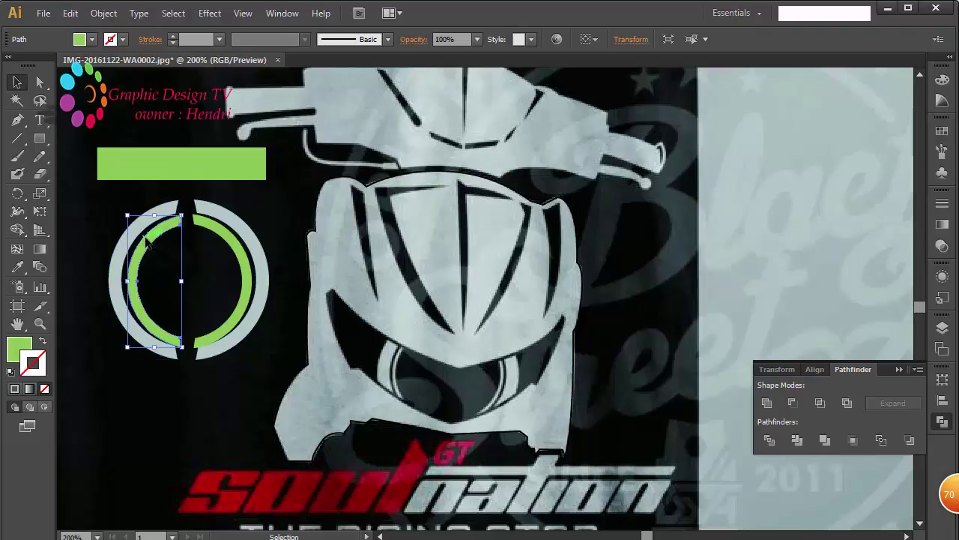
{"action": "key", "text": "Left"}
{"action": "key", "text": "Left"}
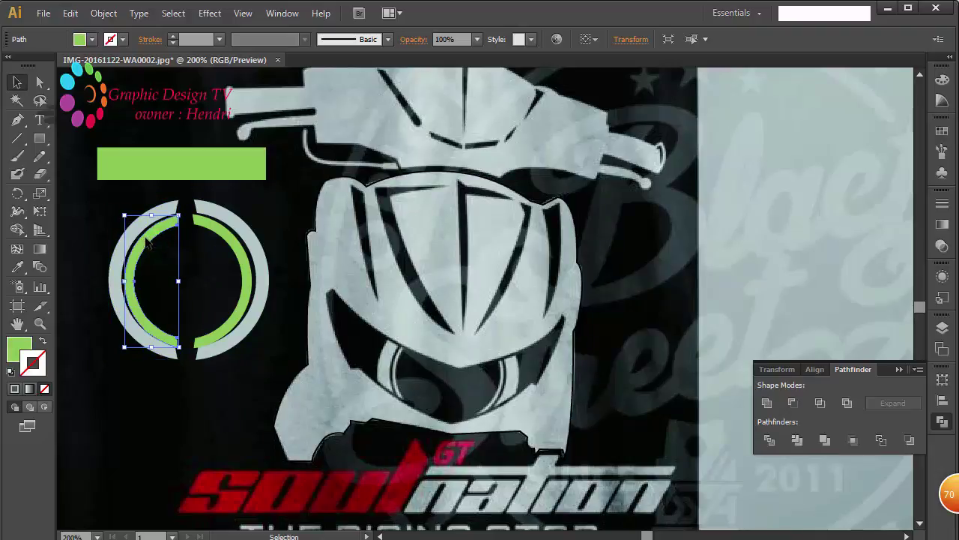
{"action": "key", "text": "Up"}
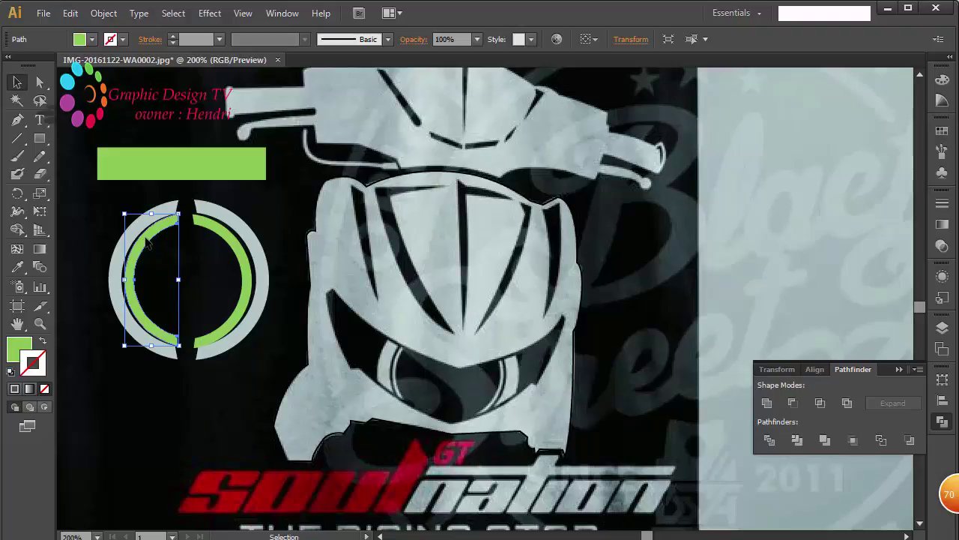
{"action": "left_click", "coordinate": [234, 243]}
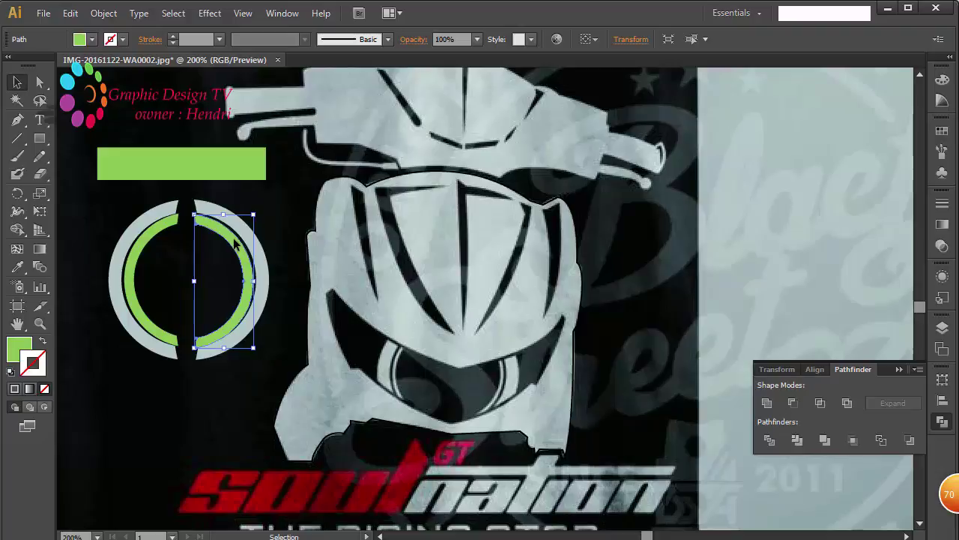
{"action": "left_click", "coordinate": [253, 388]}
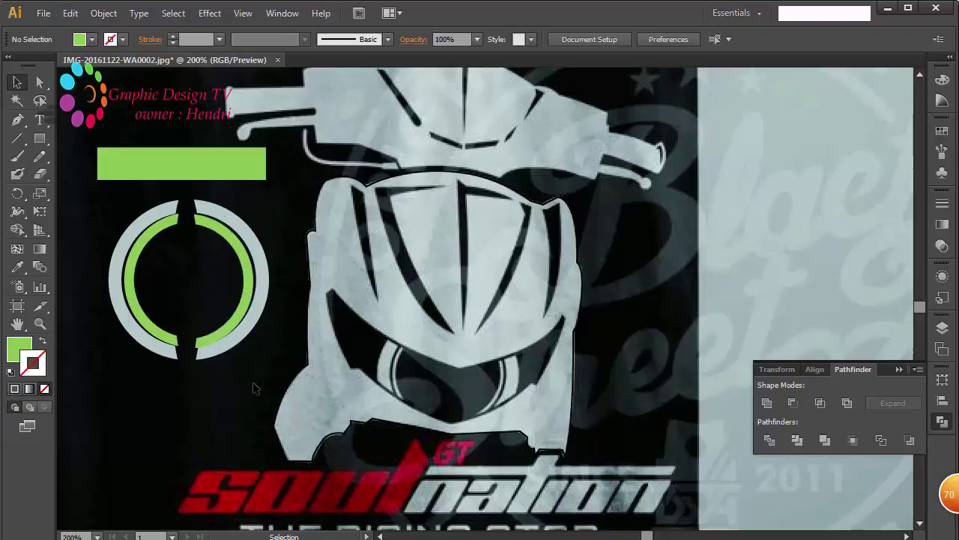
Move the green rectangle down over the ring's top and shorten it slightly
{"action": "left_click", "coordinate": [182, 161]}
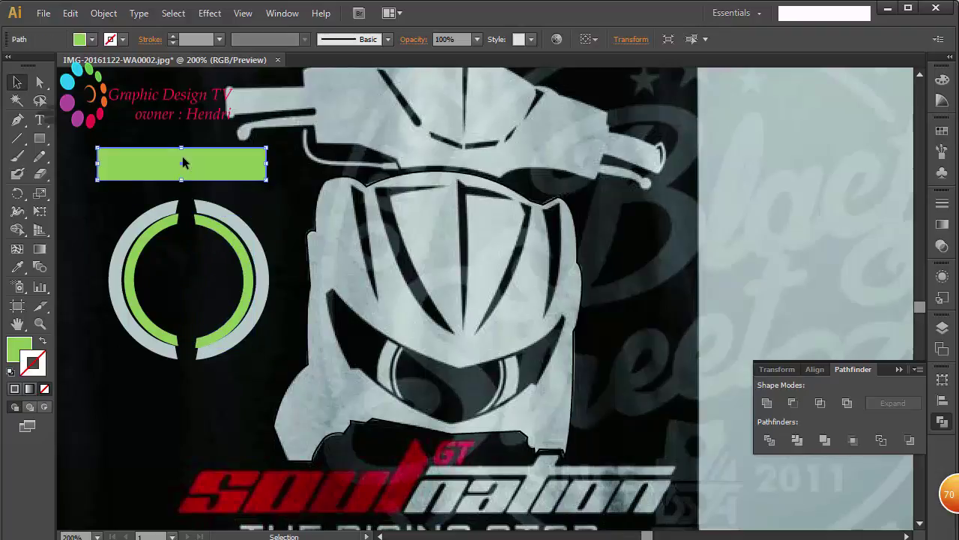
{"action": "left_click_drag", "start_coordinate": [184, 163], "coordinate": [184, 265]}
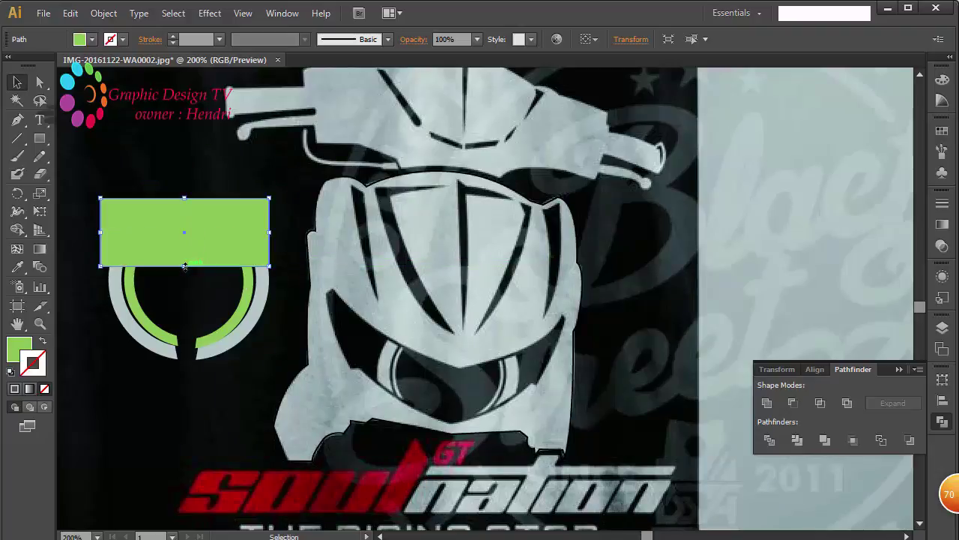
{"action": "left_click_drag", "start_coordinate": [184, 265], "coordinate": [185, 259]}
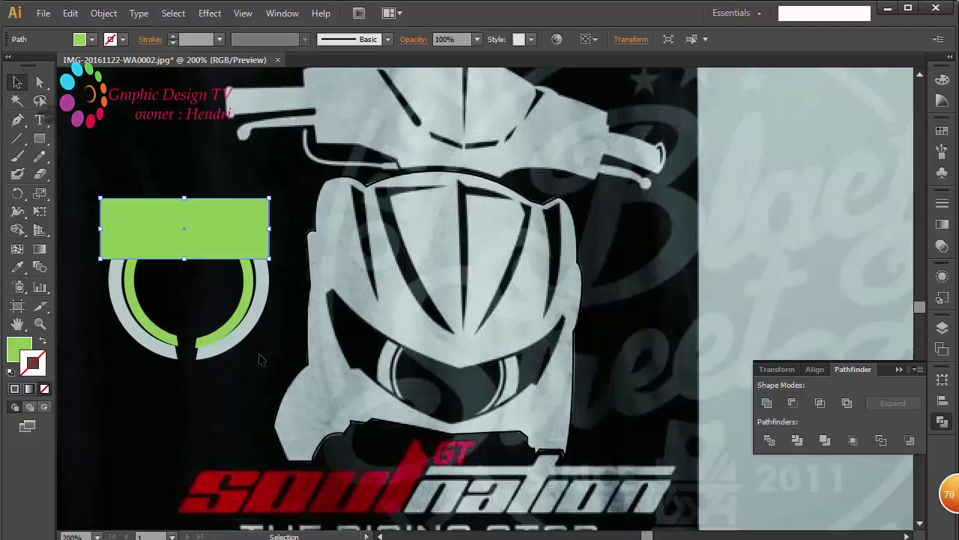
Divide the rectangle and ring with Pathfinder and ungroup the pieces
{"action": "left_click_drag", "start_coordinate": [260, 360], "coordinate": [167, 184]}
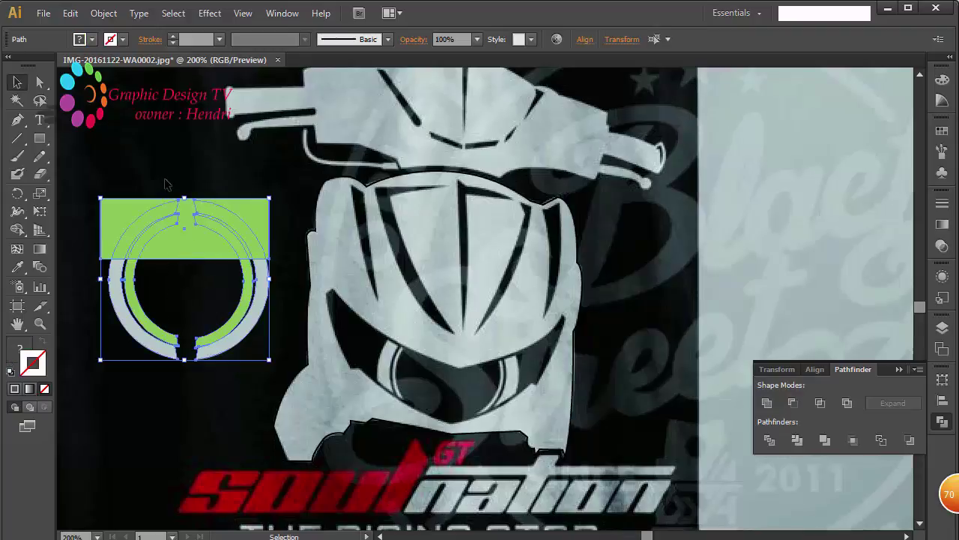
{"action": "left_click", "coordinate": [769, 440]}
{"action": "left_click", "coordinate": [223, 413]}
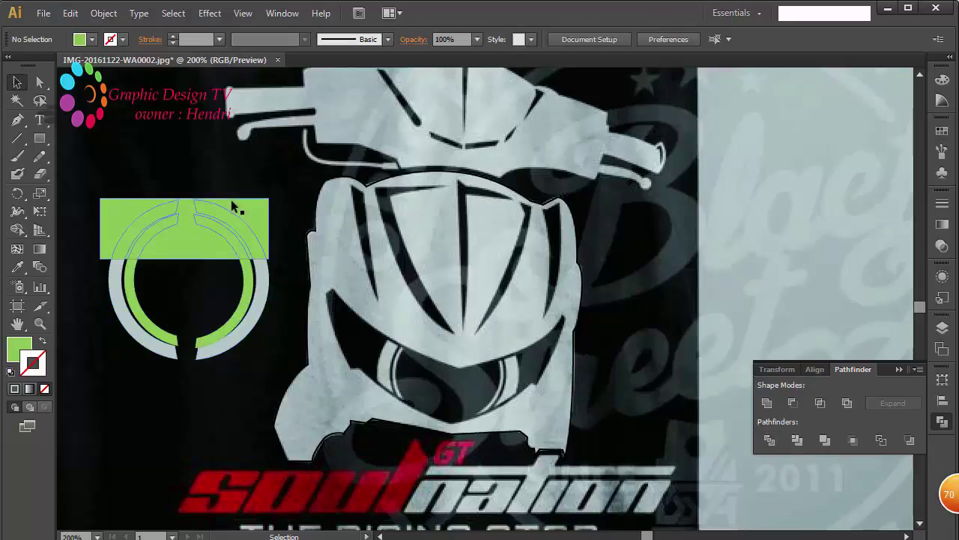
{"action": "left_click", "coordinate": [230, 200]}
{"action": "right_click", "coordinate": [229, 201]}
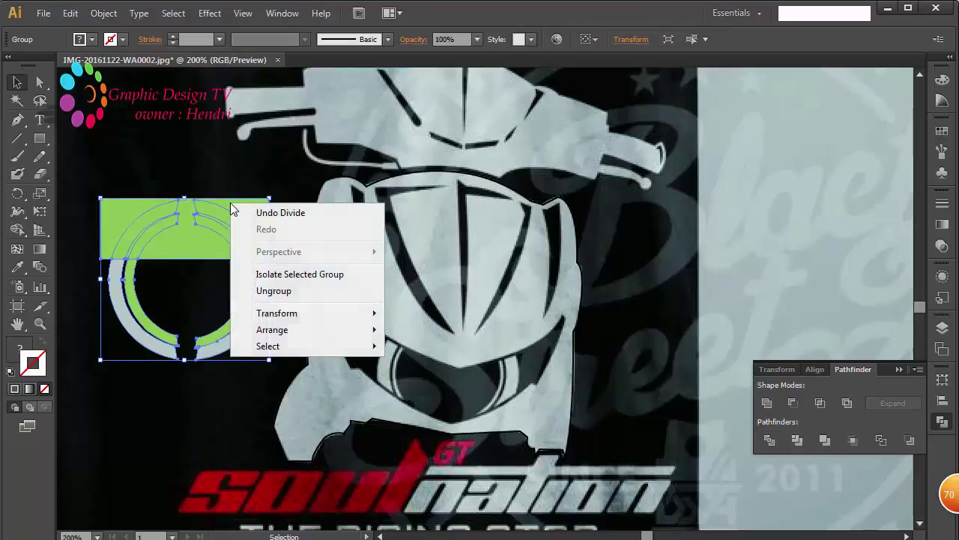
{"action": "left_click", "coordinate": [259, 289]}
Delete the rectangle and the top arc pieces, leaving an open horseshoe ring
{"action": "left_click", "coordinate": [223, 413]}
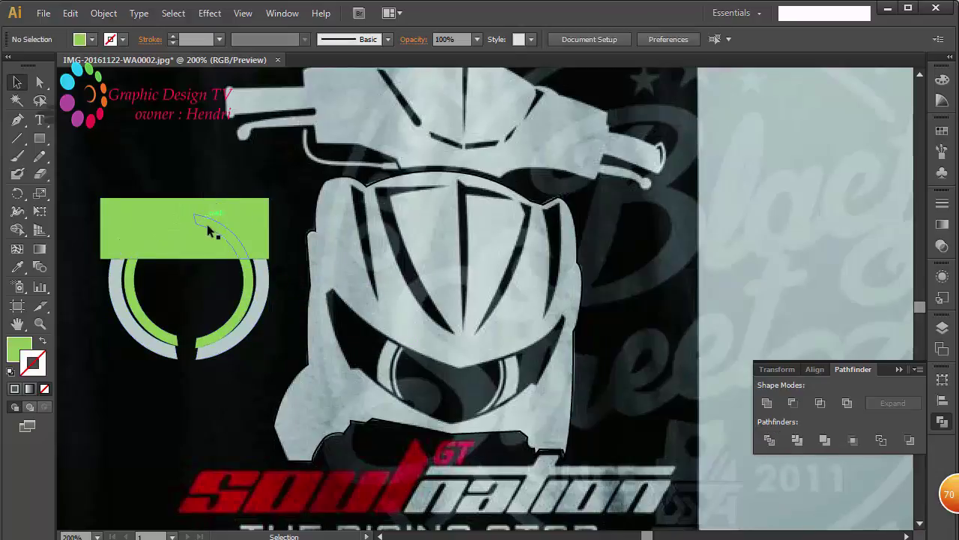
{"action": "left_click", "coordinate": [208, 229]}
{"action": "key", "text": "Delete"}
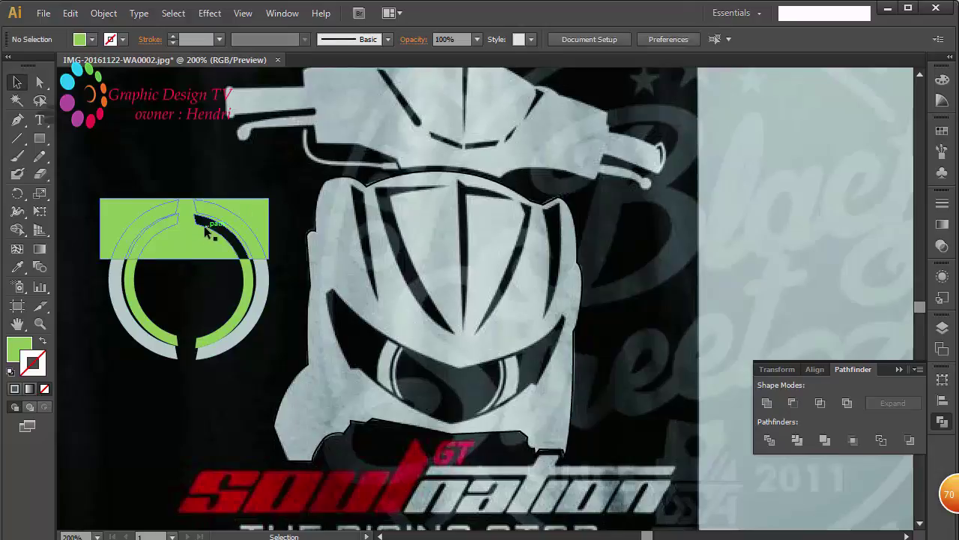
{"action": "left_click_drag", "start_coordinate": [118, 155], "coordinate": [236, 246]}
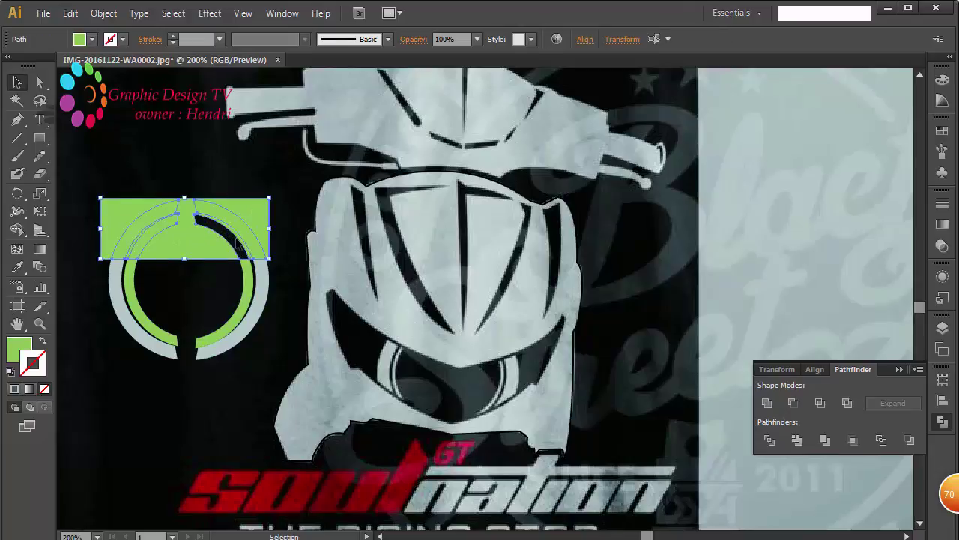
{"action": "key", "text": "Delete"}
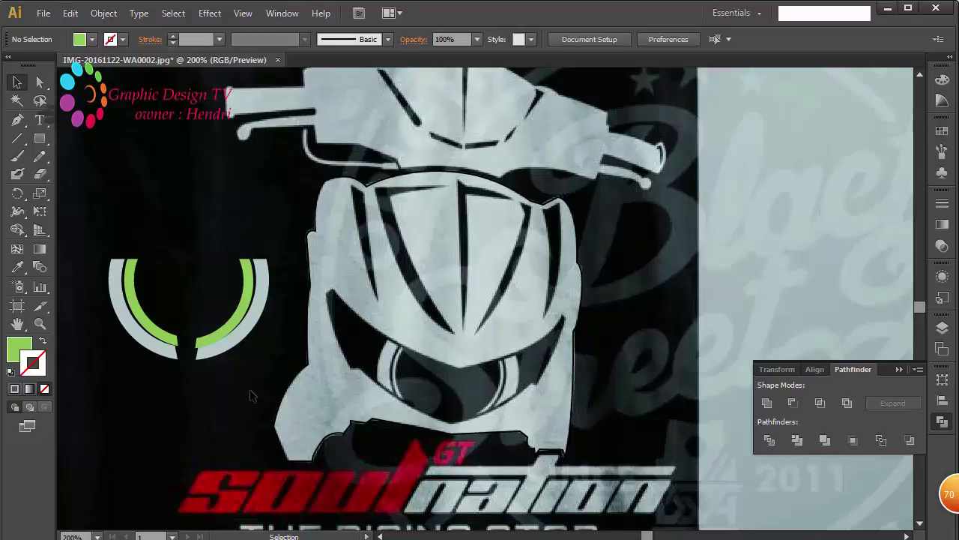
{"action": "left_click", "coordinate": [242, 305]}
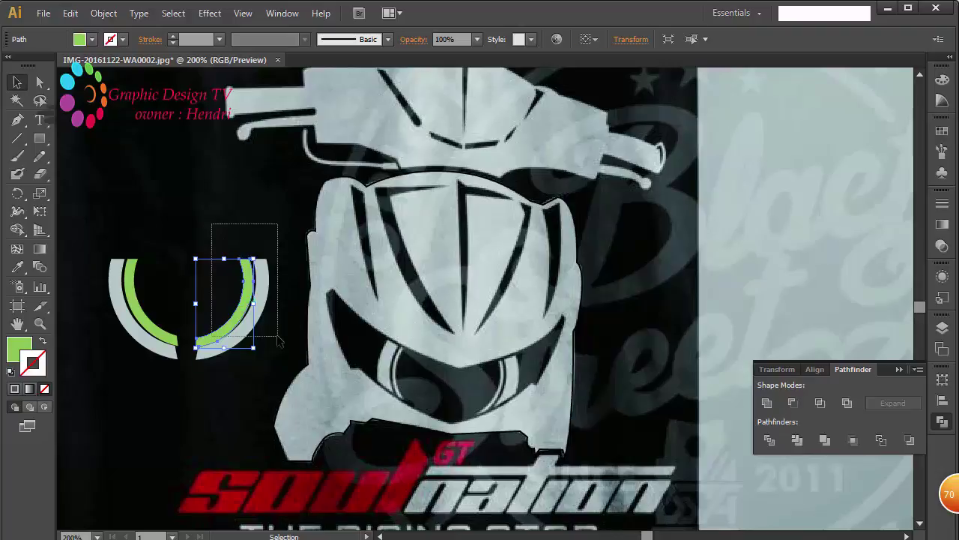
Move the right green-and-grey arcs onto the headlight, group them, then rotate and shrink to fit
{"action": "left_click", "coordinate": [254, 302], "text": "shift"}
{"action": "left_click_drag", "start_coordinate": [254, 302], "coordinate": [522, 374]}
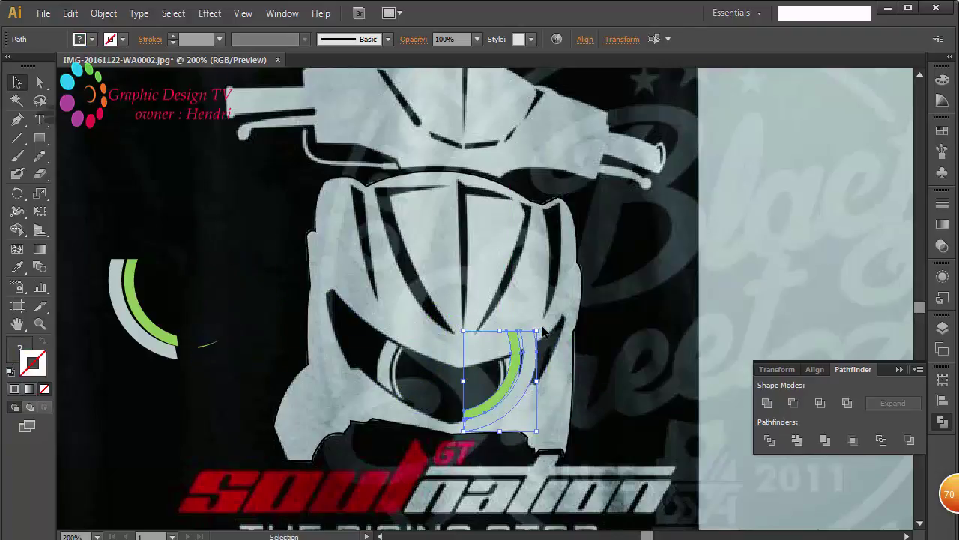
{"action": "key", "text": "ctrl+g"}
{"action": "left_click_drag", "start_coordinate": [544, 325], "coordinate": [528, 318]}
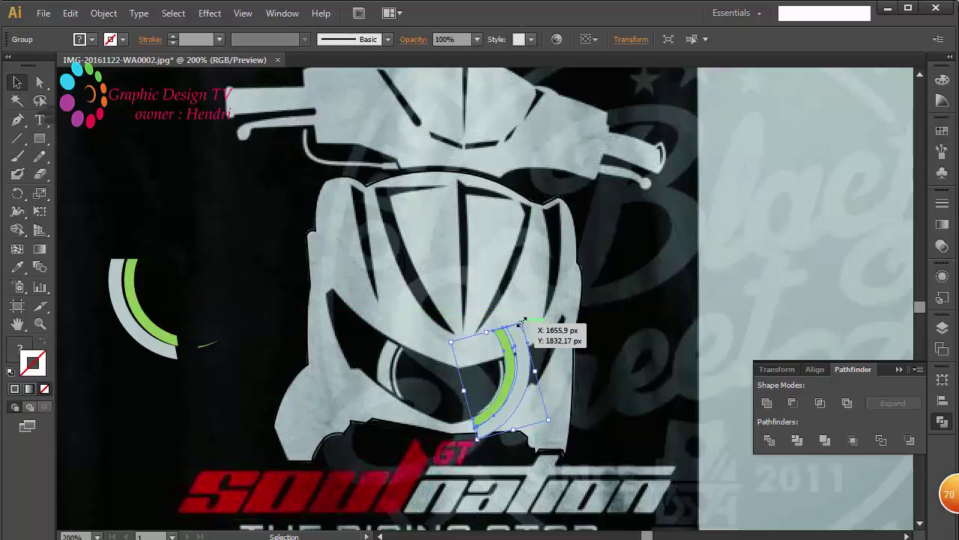
{"action": "left_click_drag", "start_coordinate": [522, 322], "coordinate": [516, 342]}
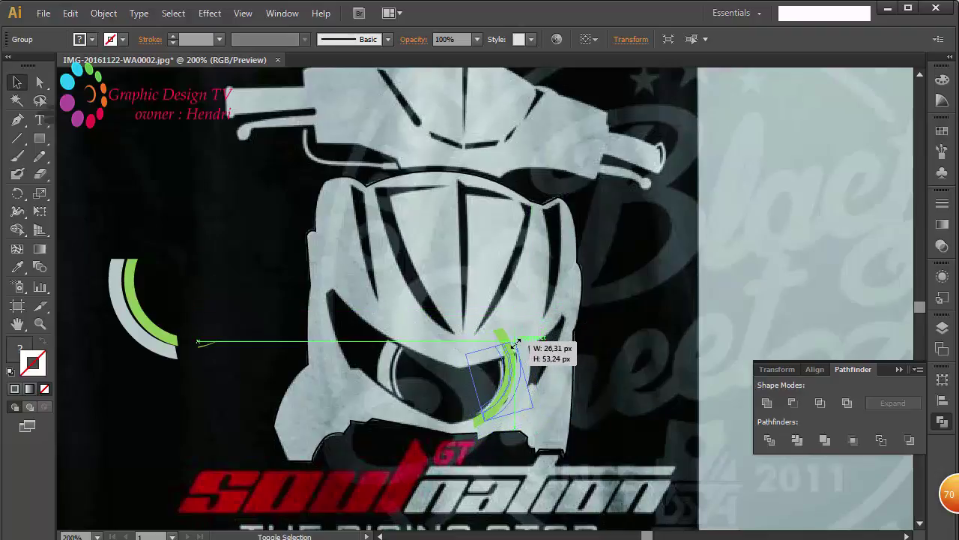
{"action": "left_click_drag", "start_coordinate": [516, 342], "coordinate": [516, 342]}
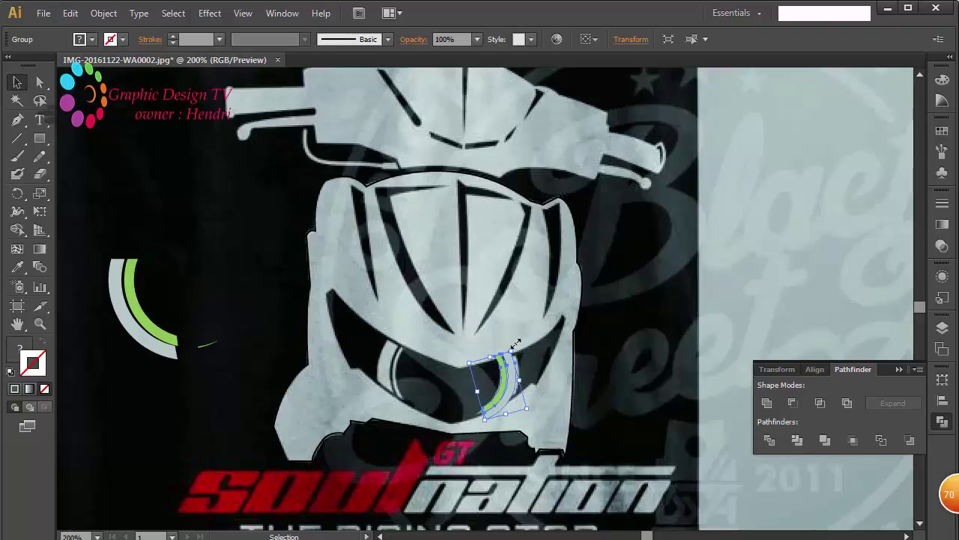
Delete the small leftover green fragment
{"action": "left_click", "coordinate": [208, 345]}
{"action": "key", "text": "Delete"}
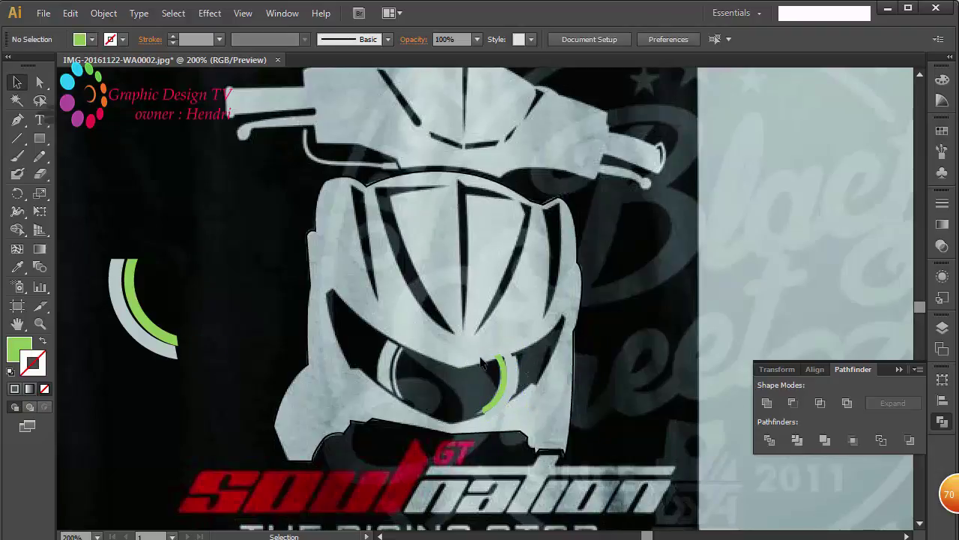
{"action": "left_click_drag", "start_coordinate": [482, 363], "coordinate": [511, 374]}
Shrink, rotate and place the left arc group along the headlight's left edge, mirroring the right
{"action": "left_click_drag", "start_coordinate": [96, 228], "coordinate": [194, 349]}
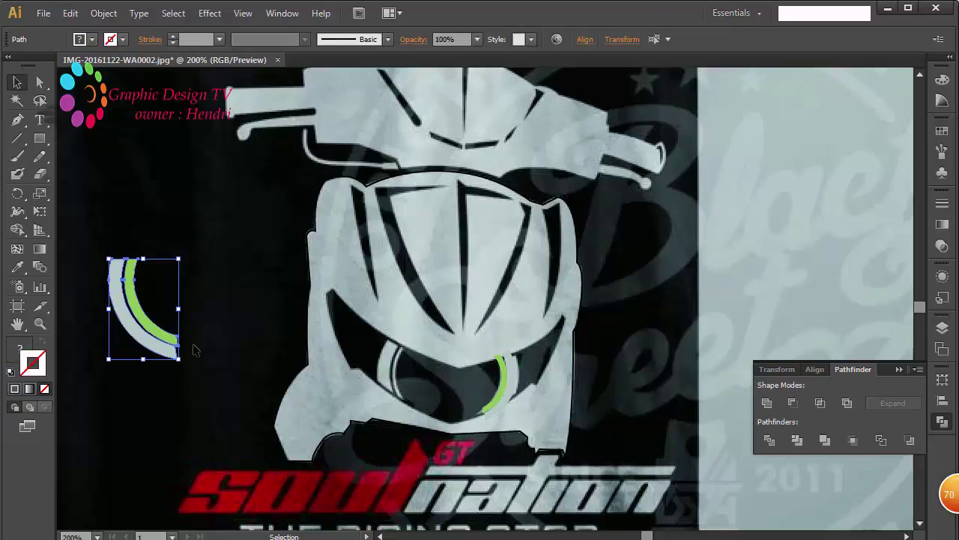
{"action": "left_click_drag", "start_coordinate": [181, 261], "coordinate": [173, 267]}
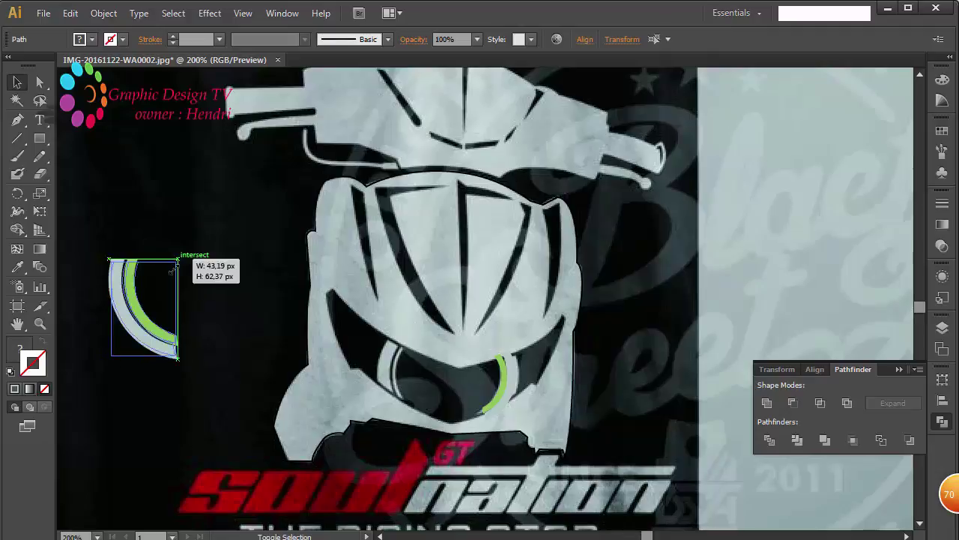
{"action": "mouse_move", "coordinate": [158, 323]}
{"action": "left_mouse_down"}
{"action": "mouse_move", "coordinate": [365, 382]}
{"action": "mouse_move", "coordinate": [458, 389]}
{"action": "left_mouse_up"}
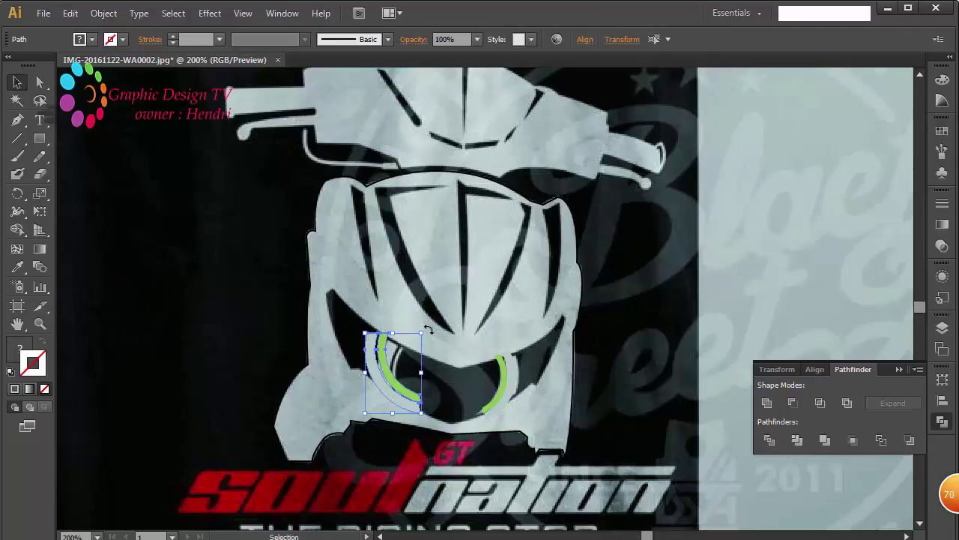
{"action": "left_click_drag", "start_coordinate": [428, 330], "coordinate": [438, 344]}
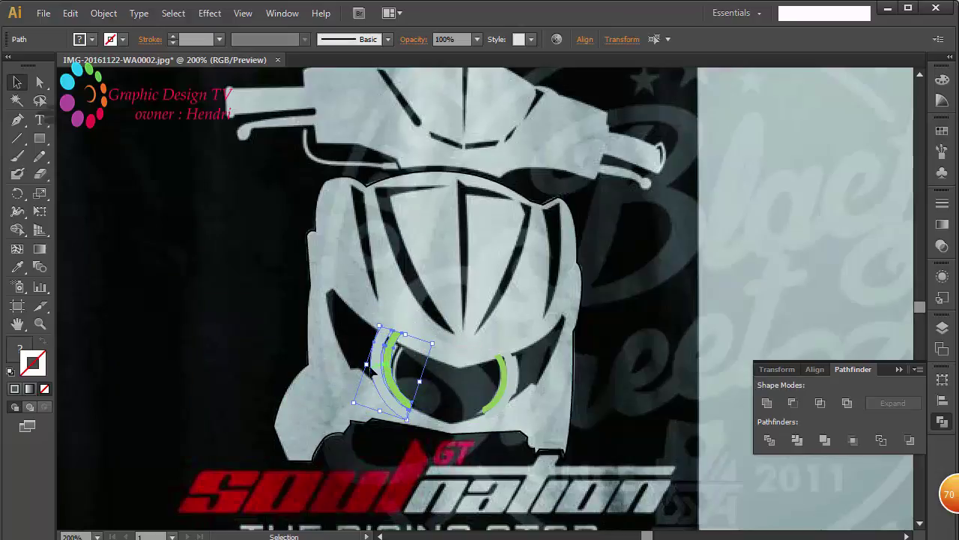
{"action": "left_click_drag", "start_coordinate": [395, 365], "coordinate": [440, 356]}
{"action": "key", "text": "Left"}
{"action": "key", "text": "Left"}
{"action": "key", "text": "Left"}
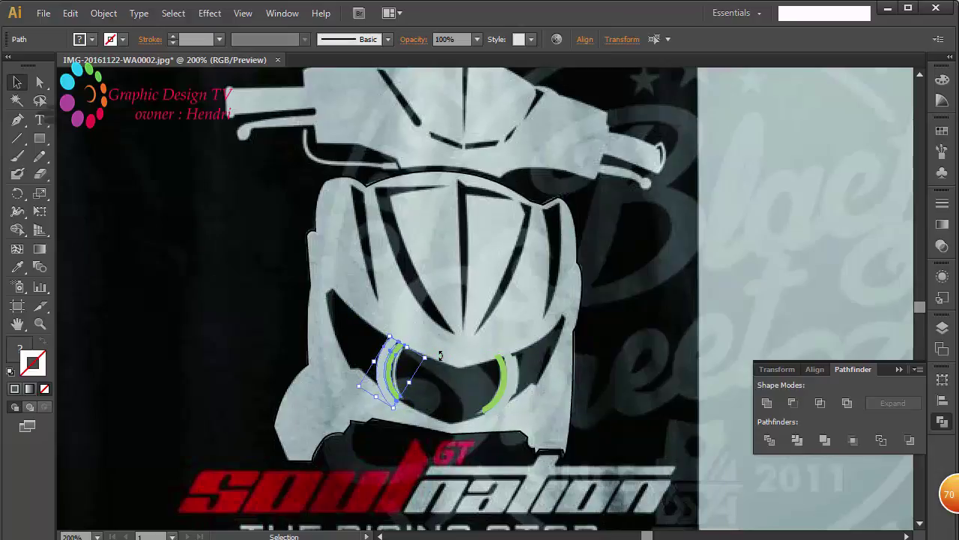
{"action": "key", "text": "Right"}
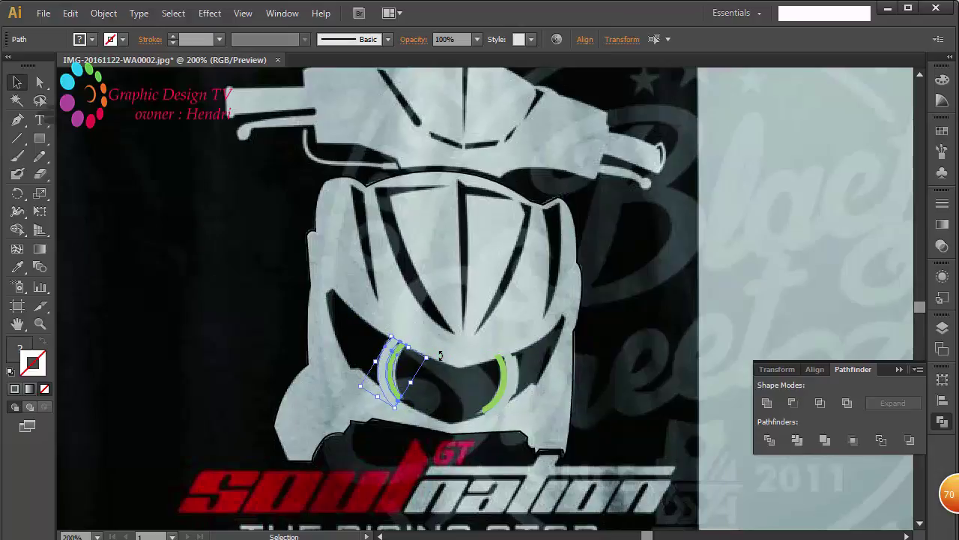
{"action": "left_click", "coordinate": [639, 332]}
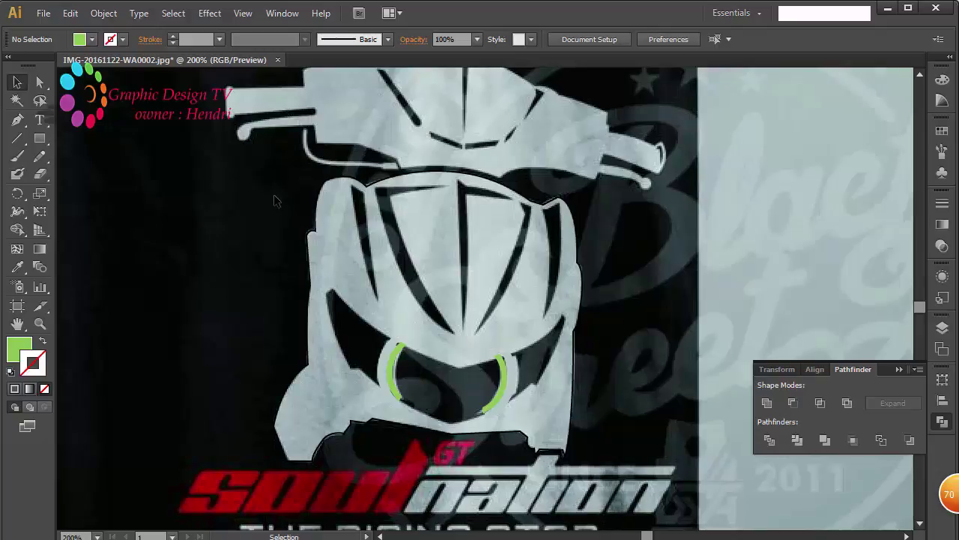
Trace the handlebar's underside with a closed, unfilled green-stroked Pen path
{"action": "key", "text": "p"}
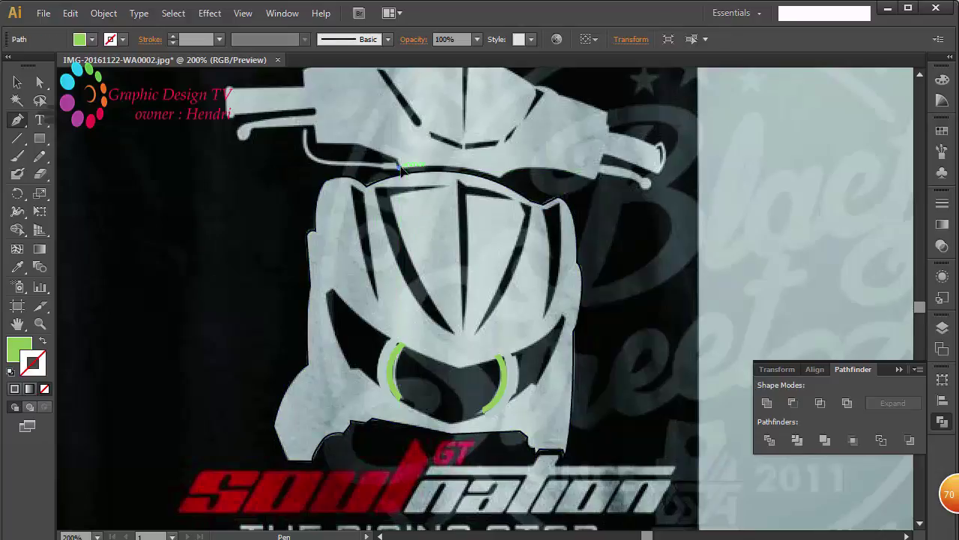
{"action": "left_click_drag", "start_coordinate": [397, 167], "coordinate": [347, 146]}
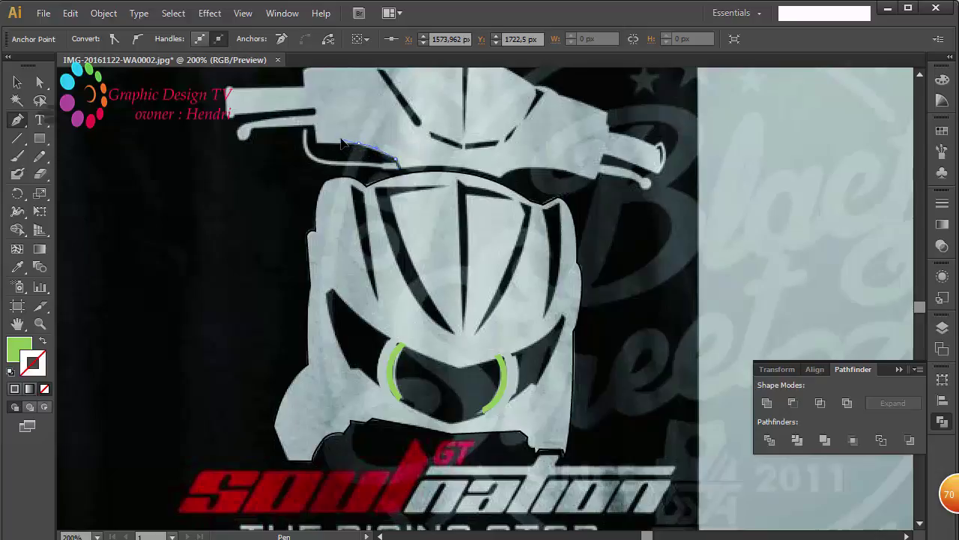
{"action": "left_click", "coordinate": [360, 142]}
{"action": "left_click", "coordinate": [43, 341]}
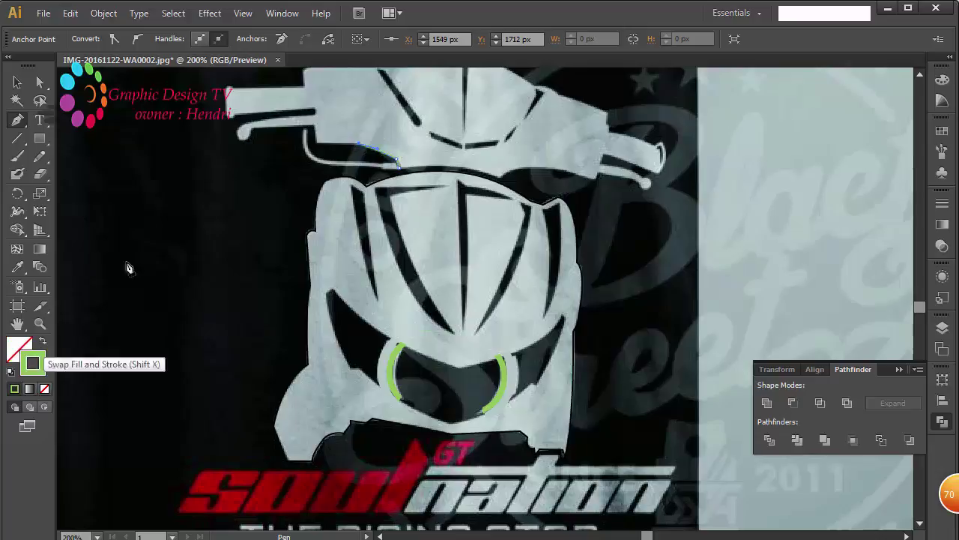
{"action": "left_click_drag", "start_coordinate": [360, 154], "coordinate": [322, 151]}
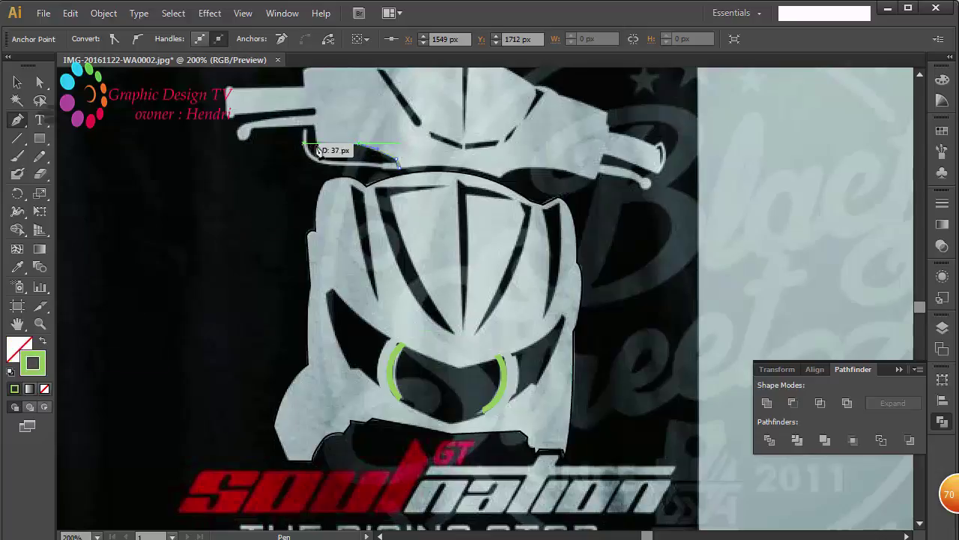
{"action": "left_click_drag", "start_coordinate": [322, 151], "coordinate": [288, 131]}
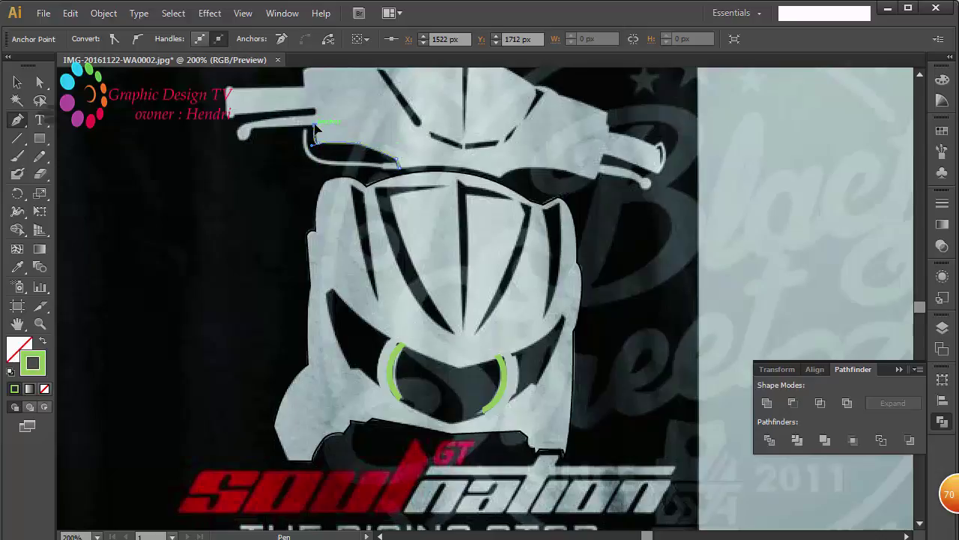
{"action": "left_click_drag", "start_coordinate": [288, 131], "coordinate": [241, 163]}
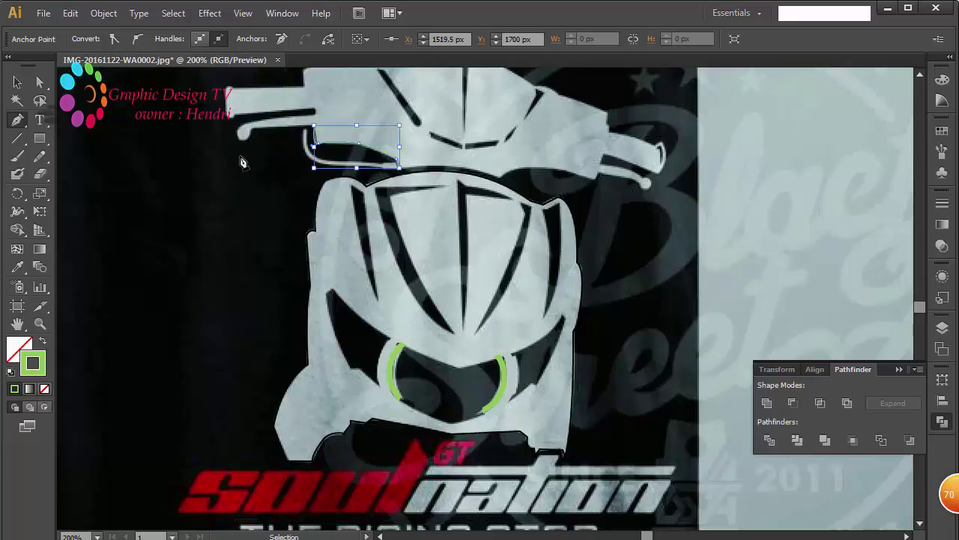